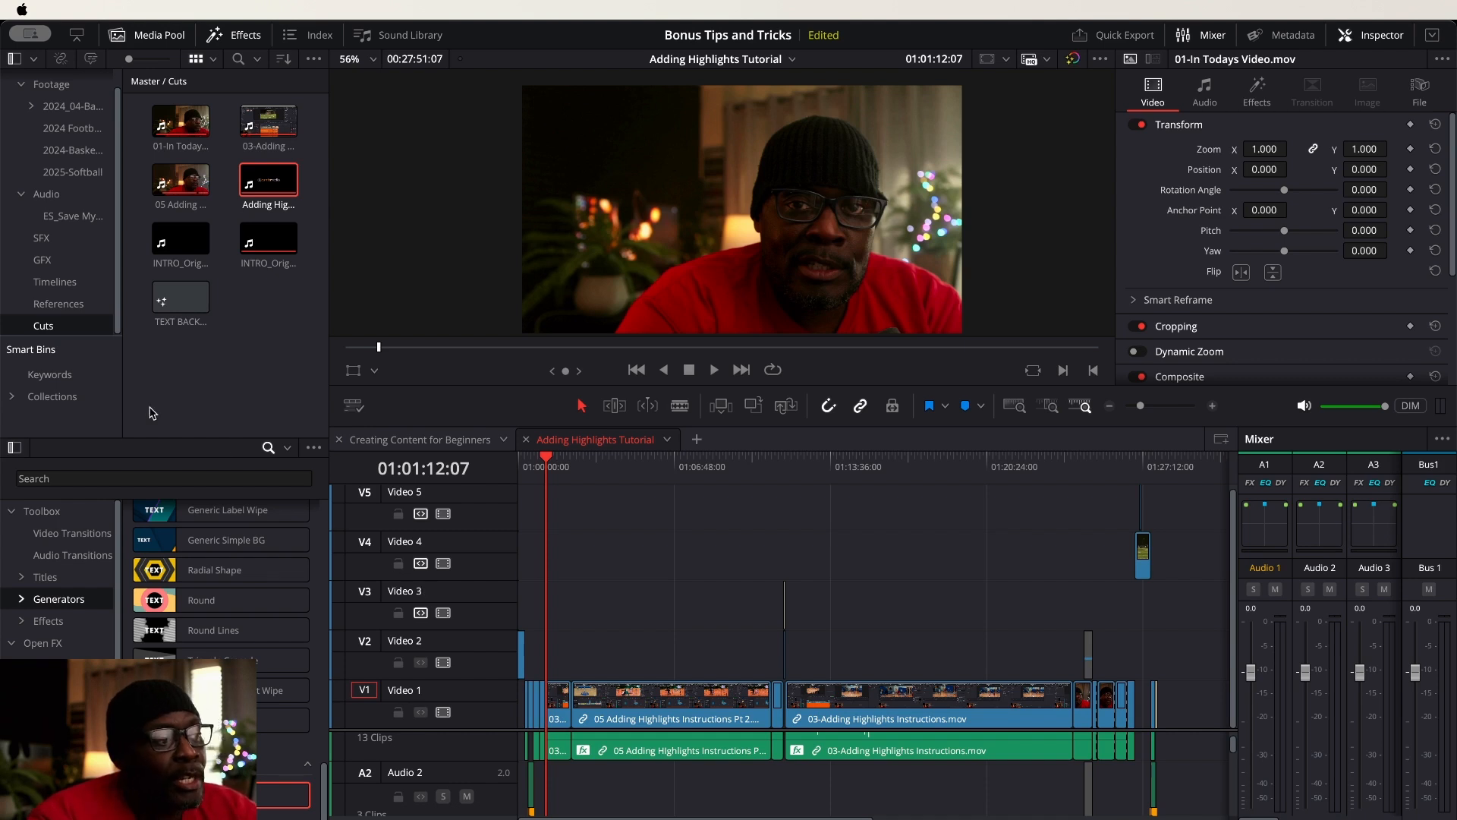
# - Open the Project Manager, move its window slightly up, and go to the top-level Projects folder of the Local Database
pyautogui.click(305, 390)
pyautogui.click(463, 258)
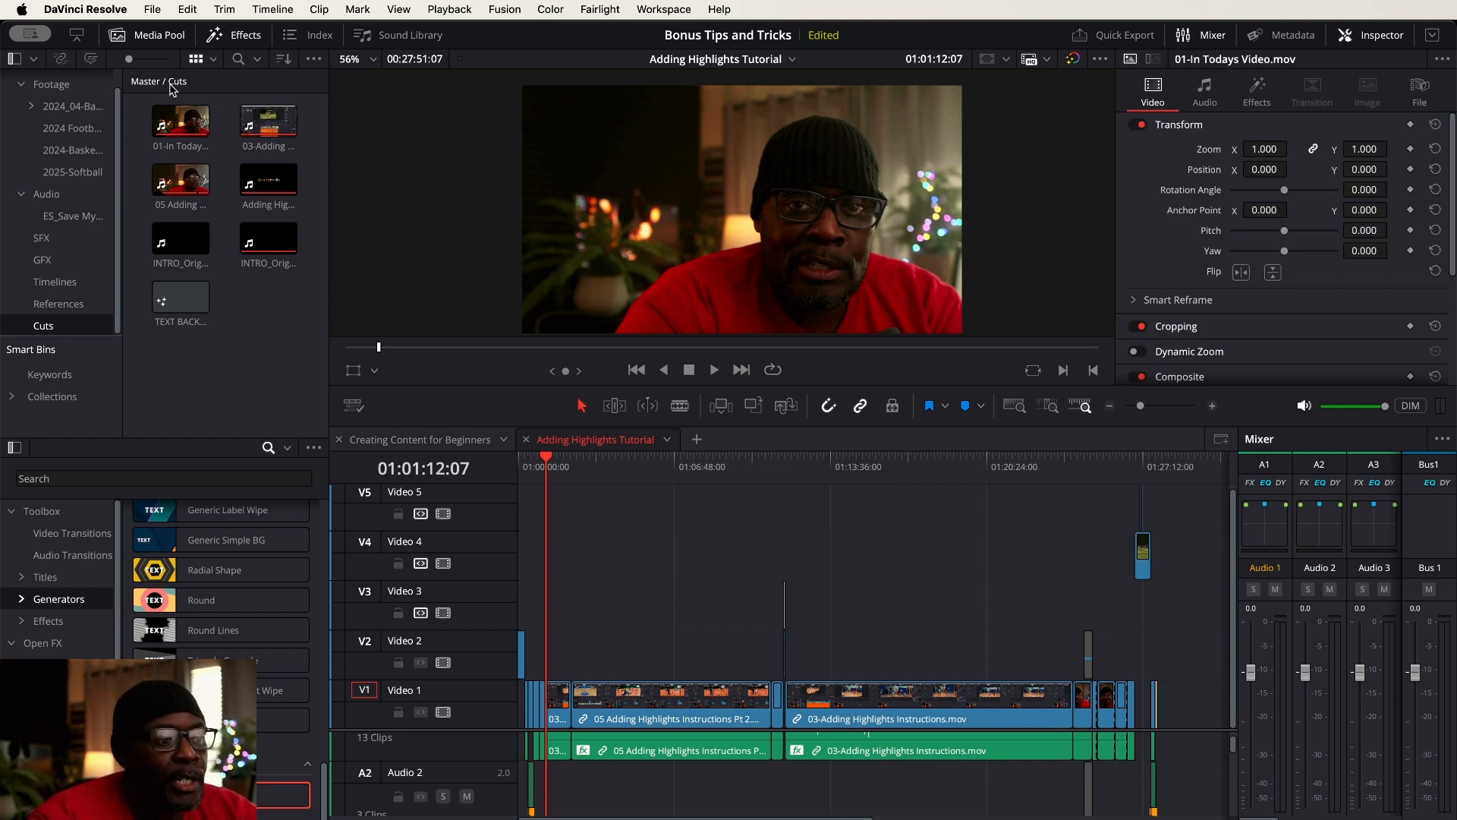
pyautogui.click(154, 9)
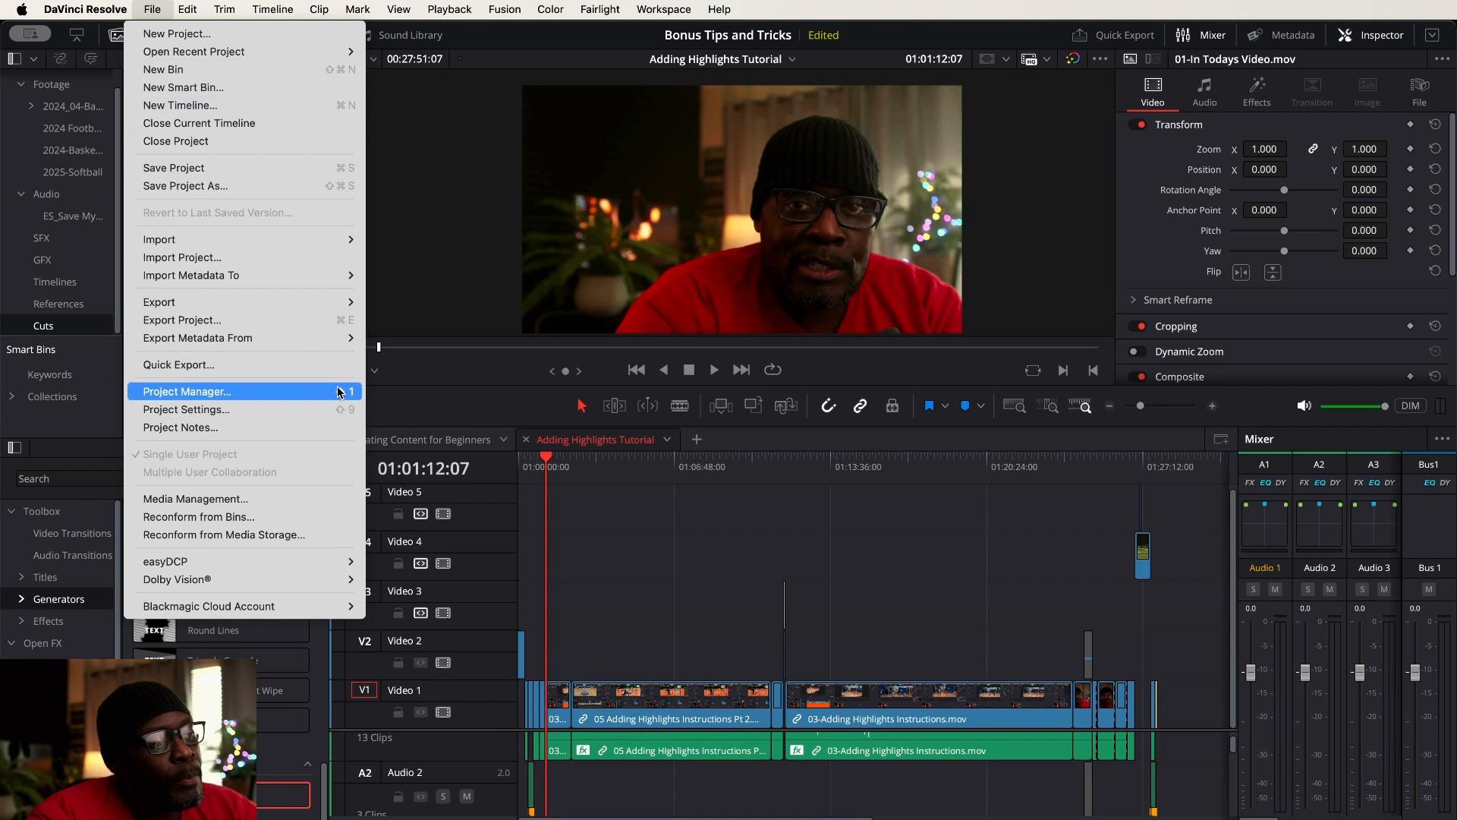
pyautogui.click(306, 392)
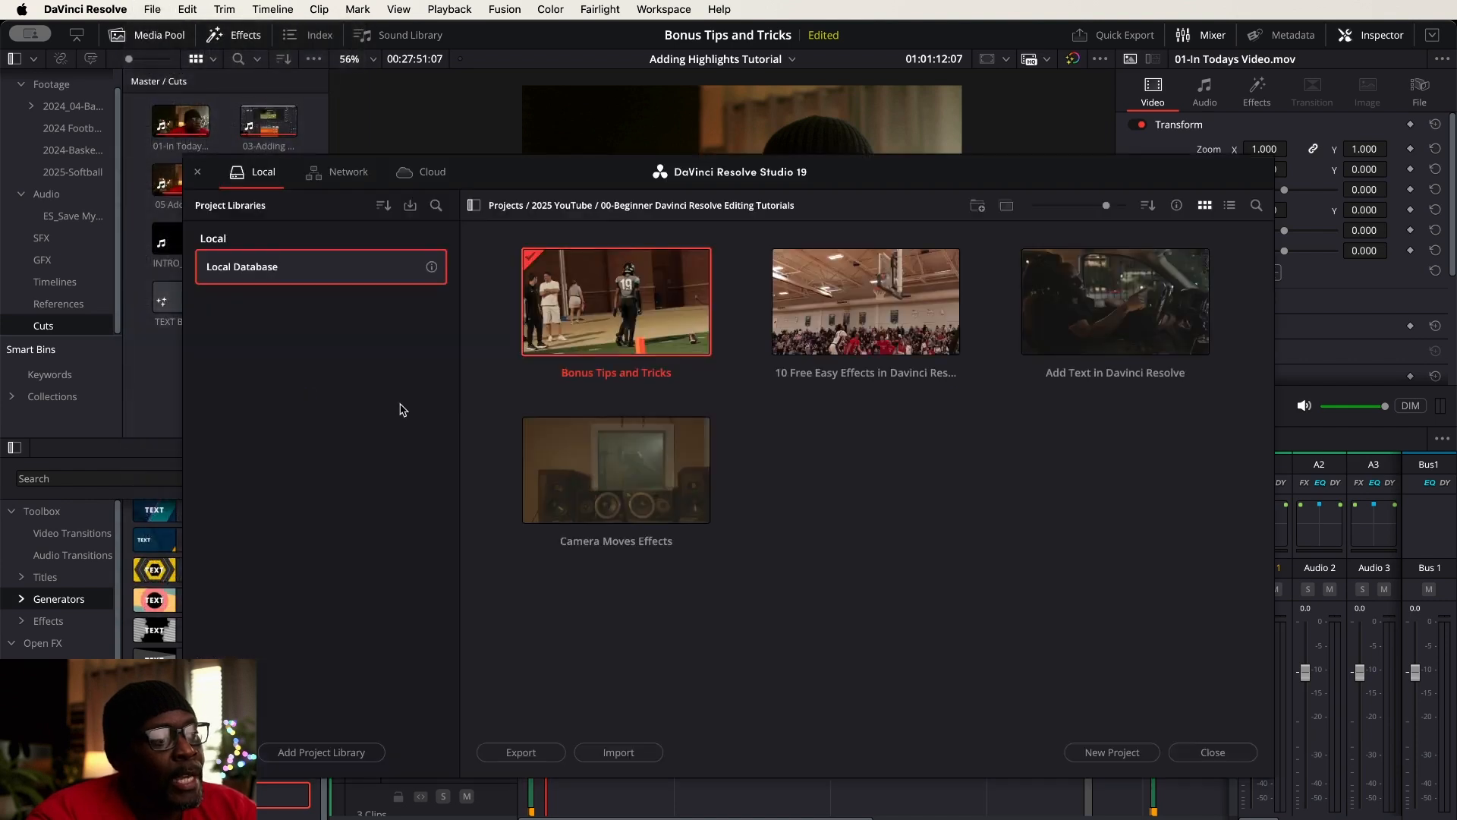
pyautogui.moveTo(992, 181); pyautogui.dragTo(1008, 130)
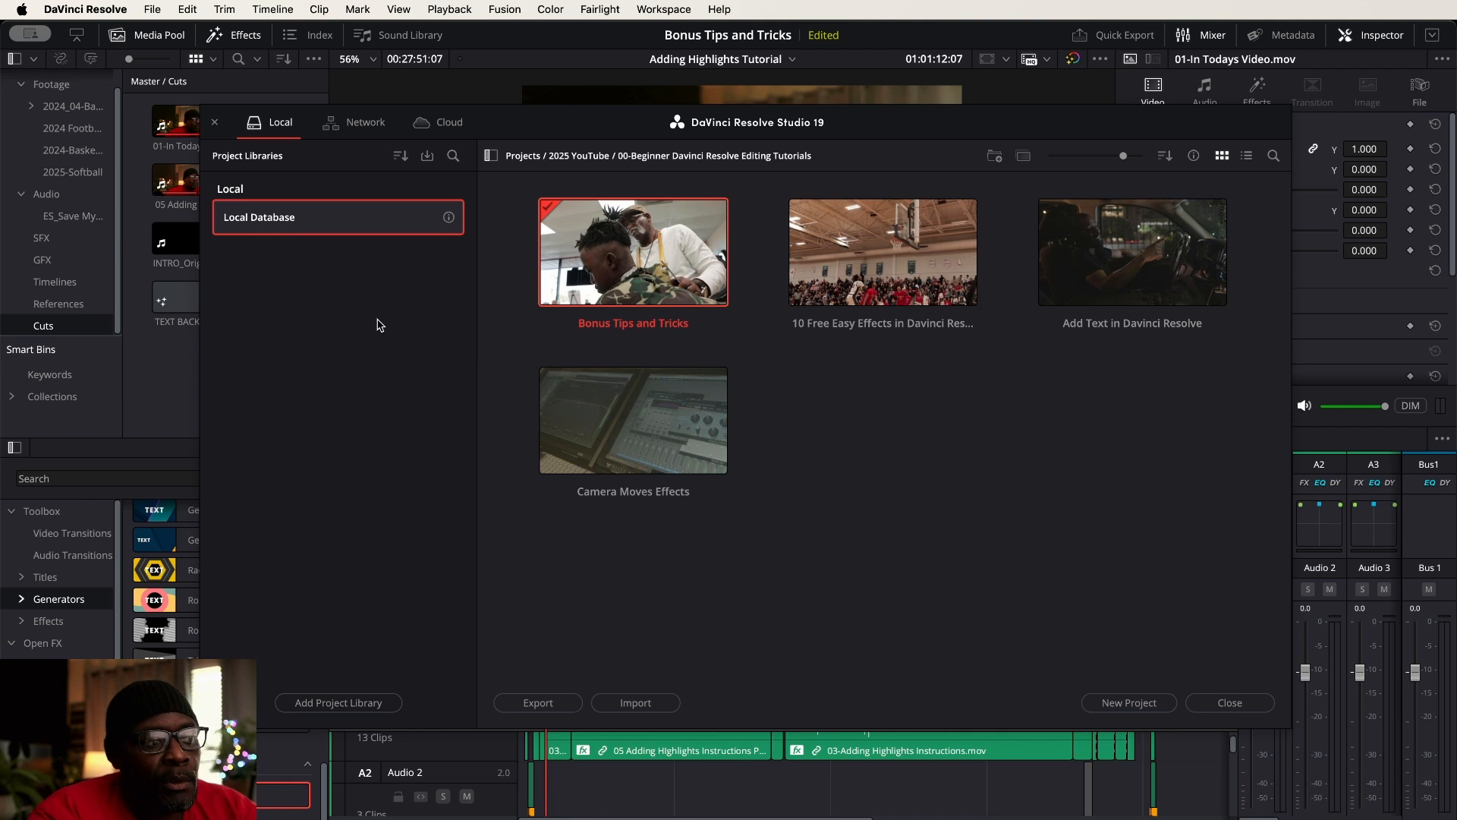
pyautogui.click(530, 158)
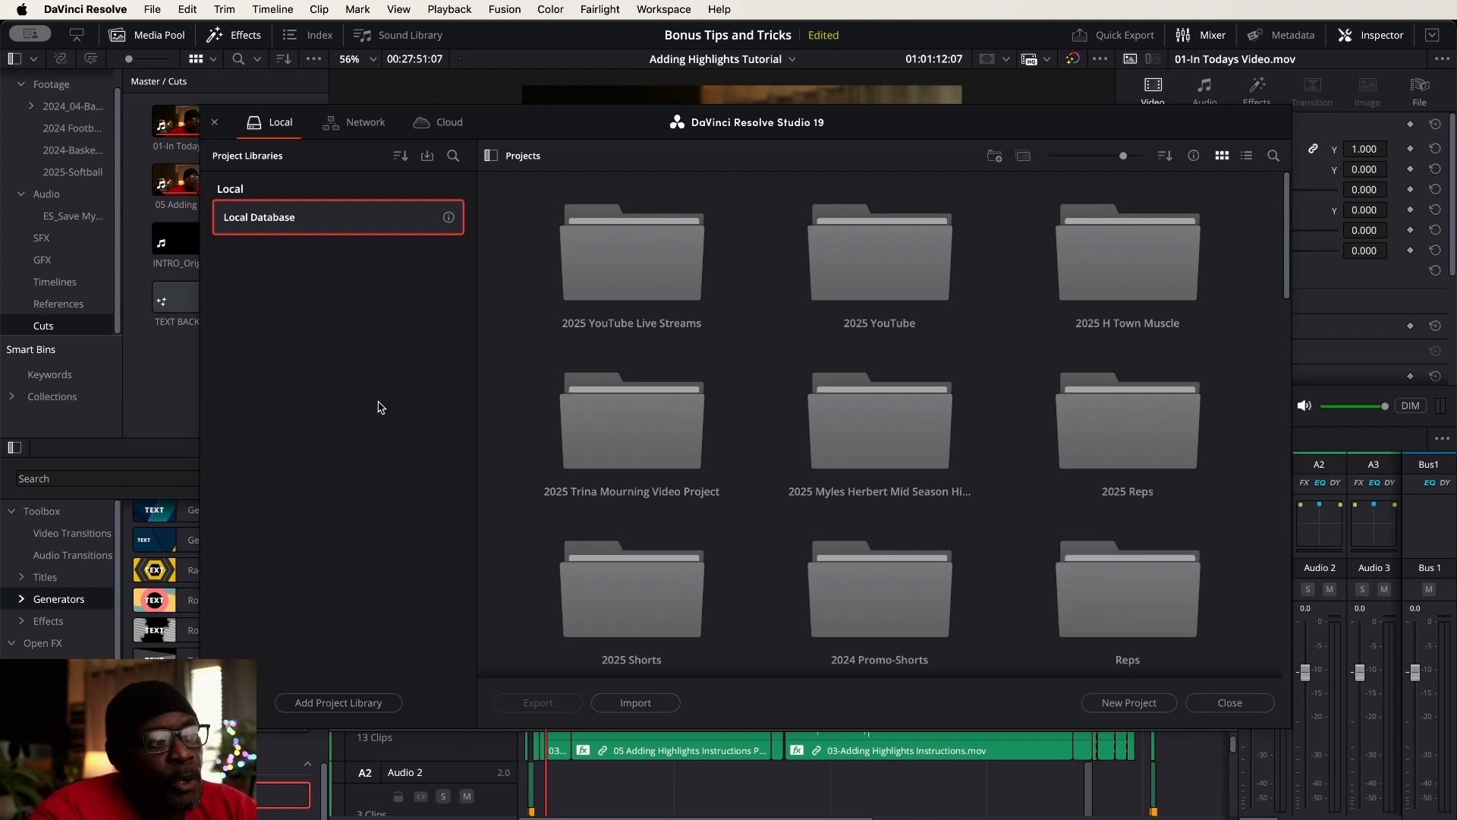
# - Start adding a new local project library and name it "Davinci Tutorials"
pyautogui.click(368, 704)
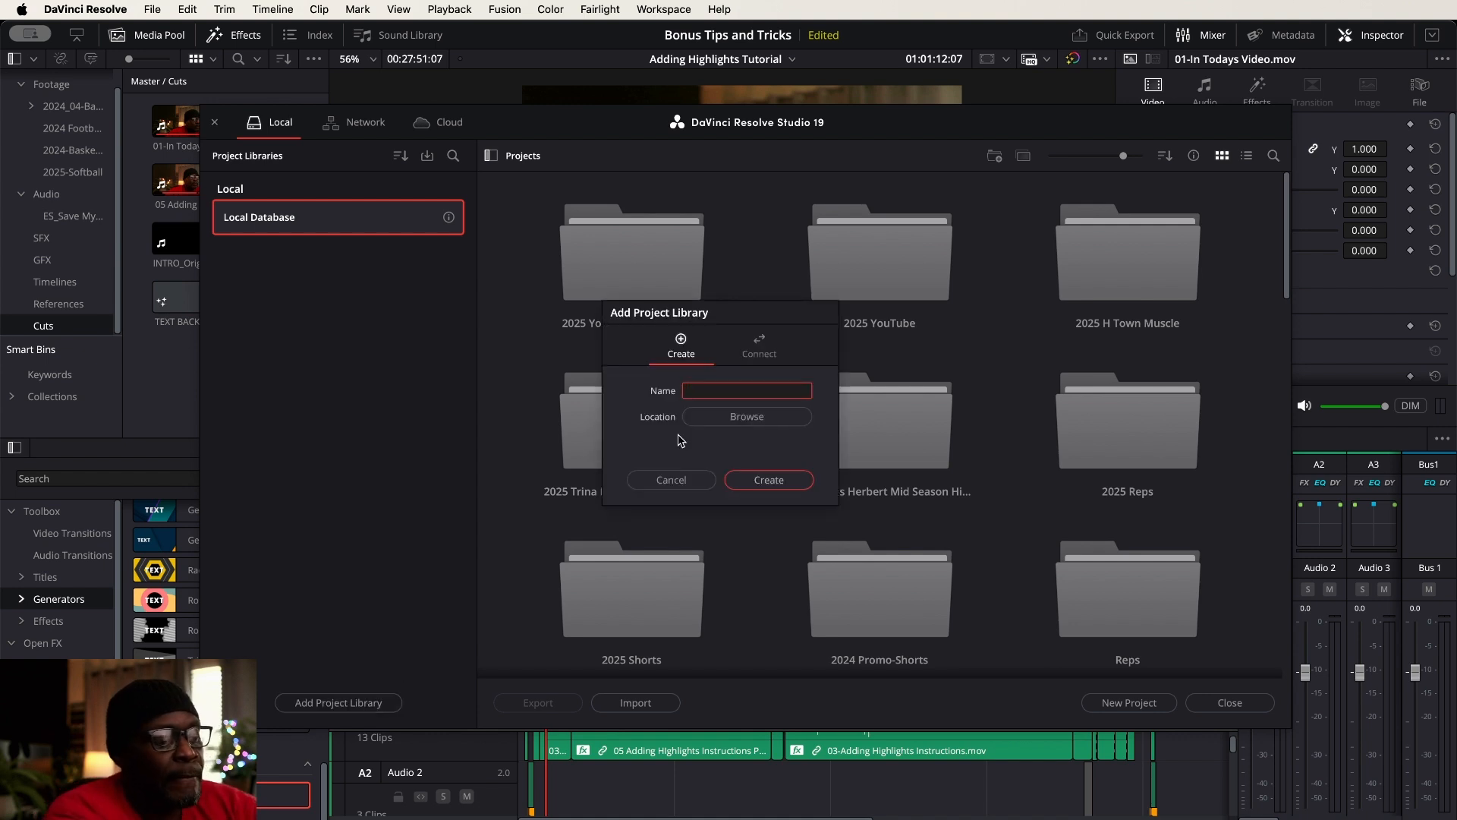
pyautogui.write('Davinci')
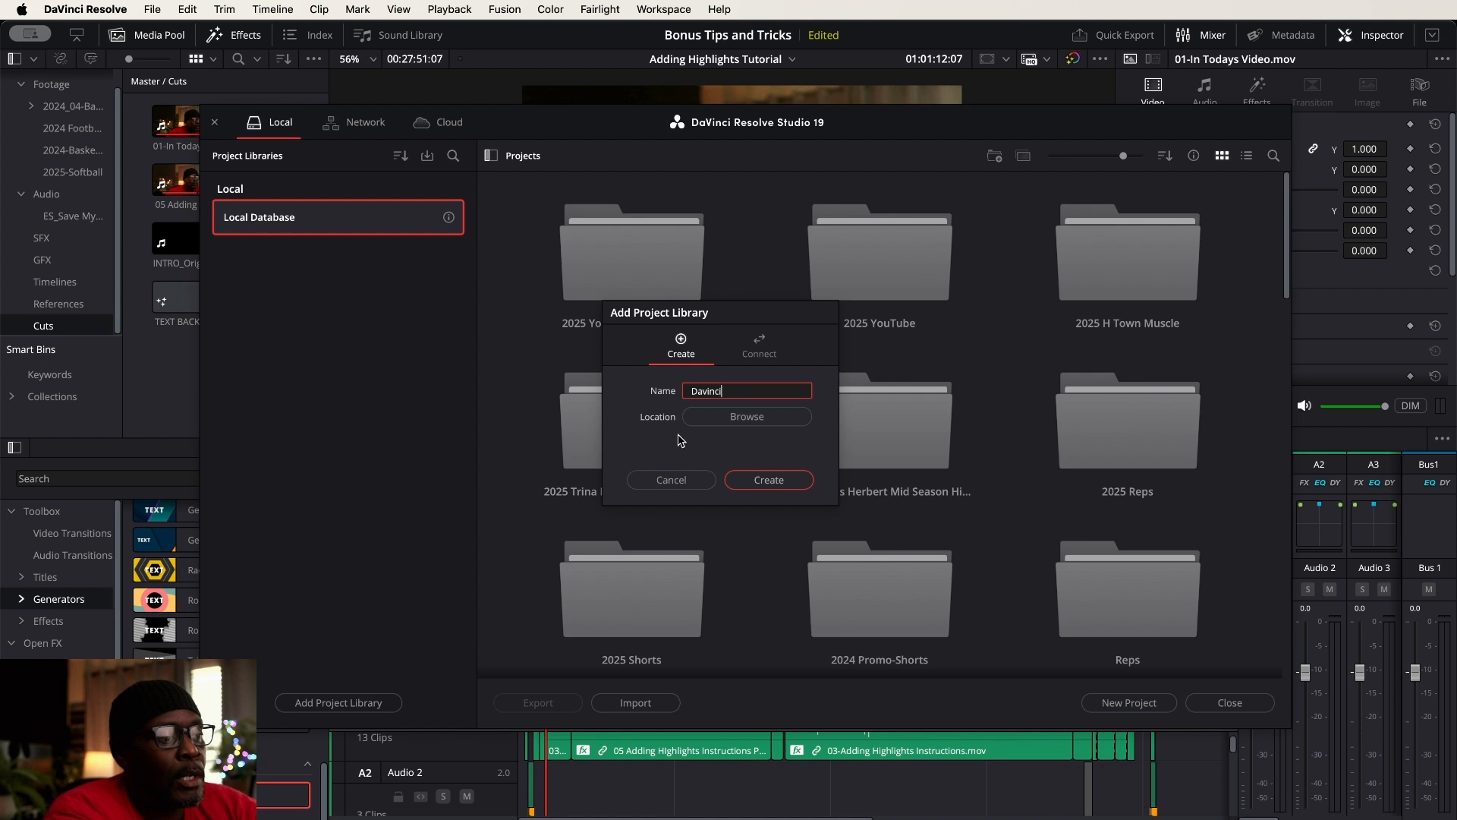
pyautogui.write(' Tutorials')
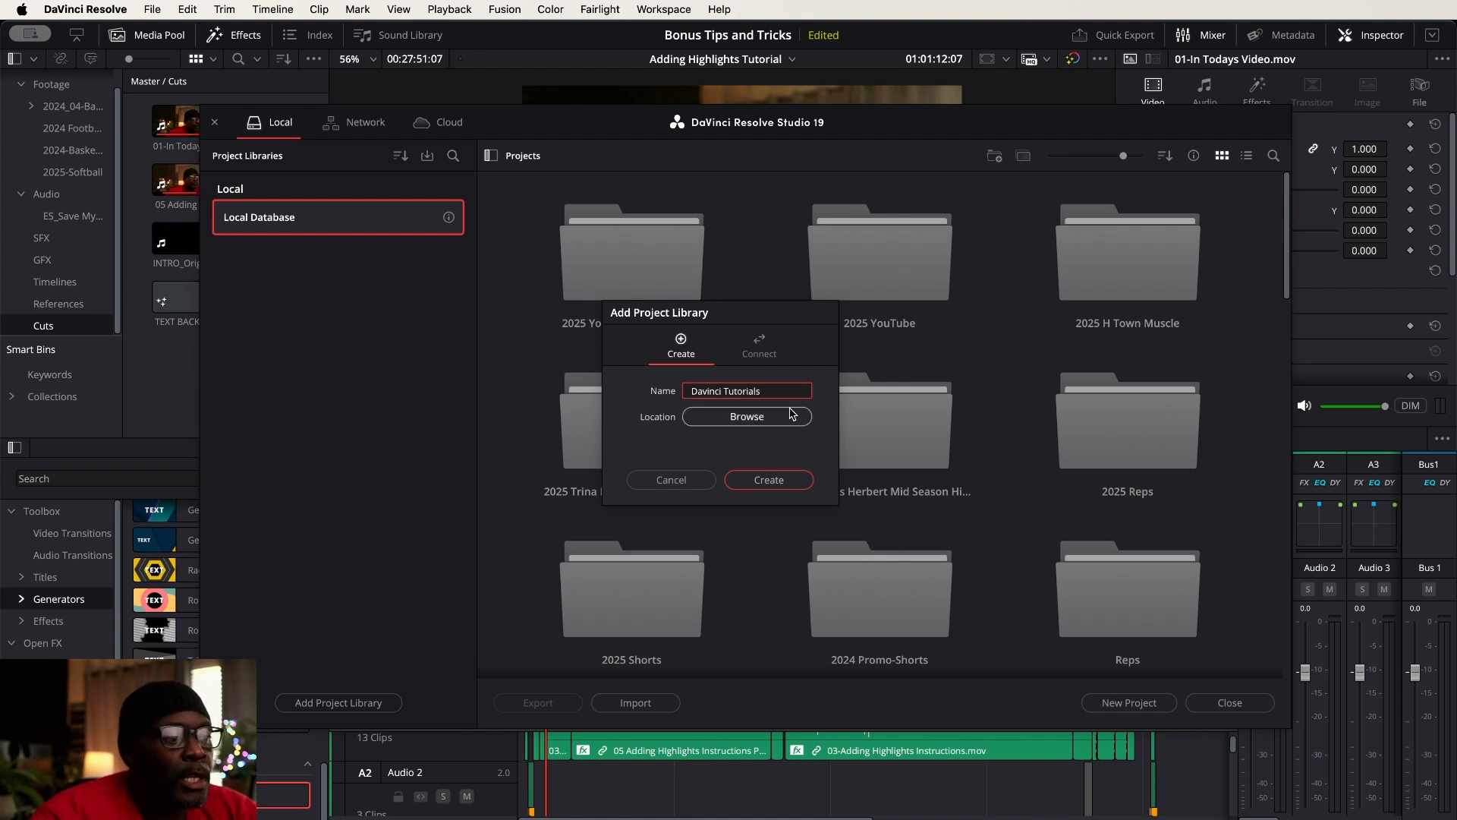
# - Browse for the library location and create a folder named "Davinci Resolve Databases" on the JCM Assetts drive
pyautogui.click(759, 419)
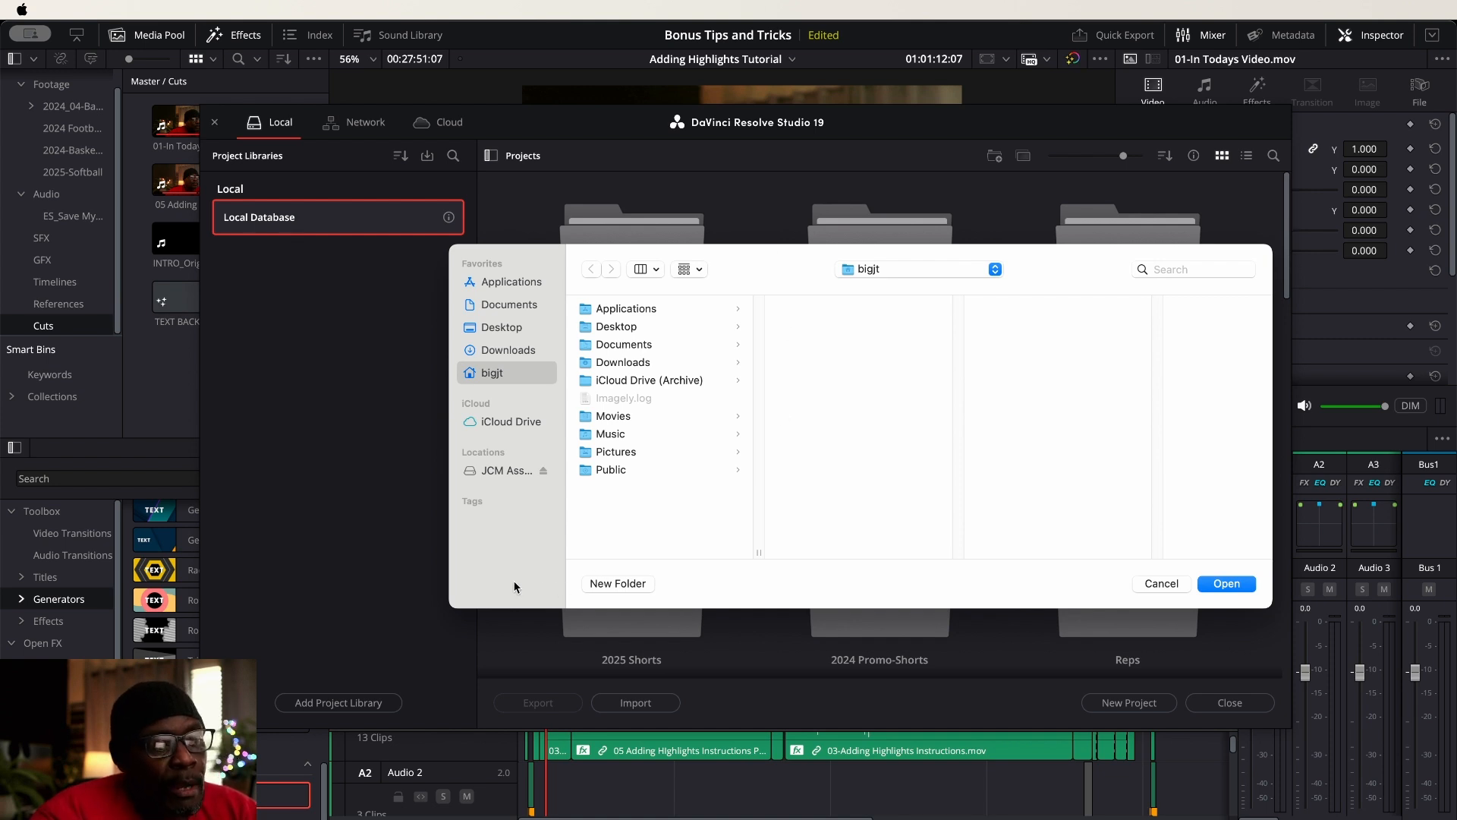
pyautogui.click(495, 470)
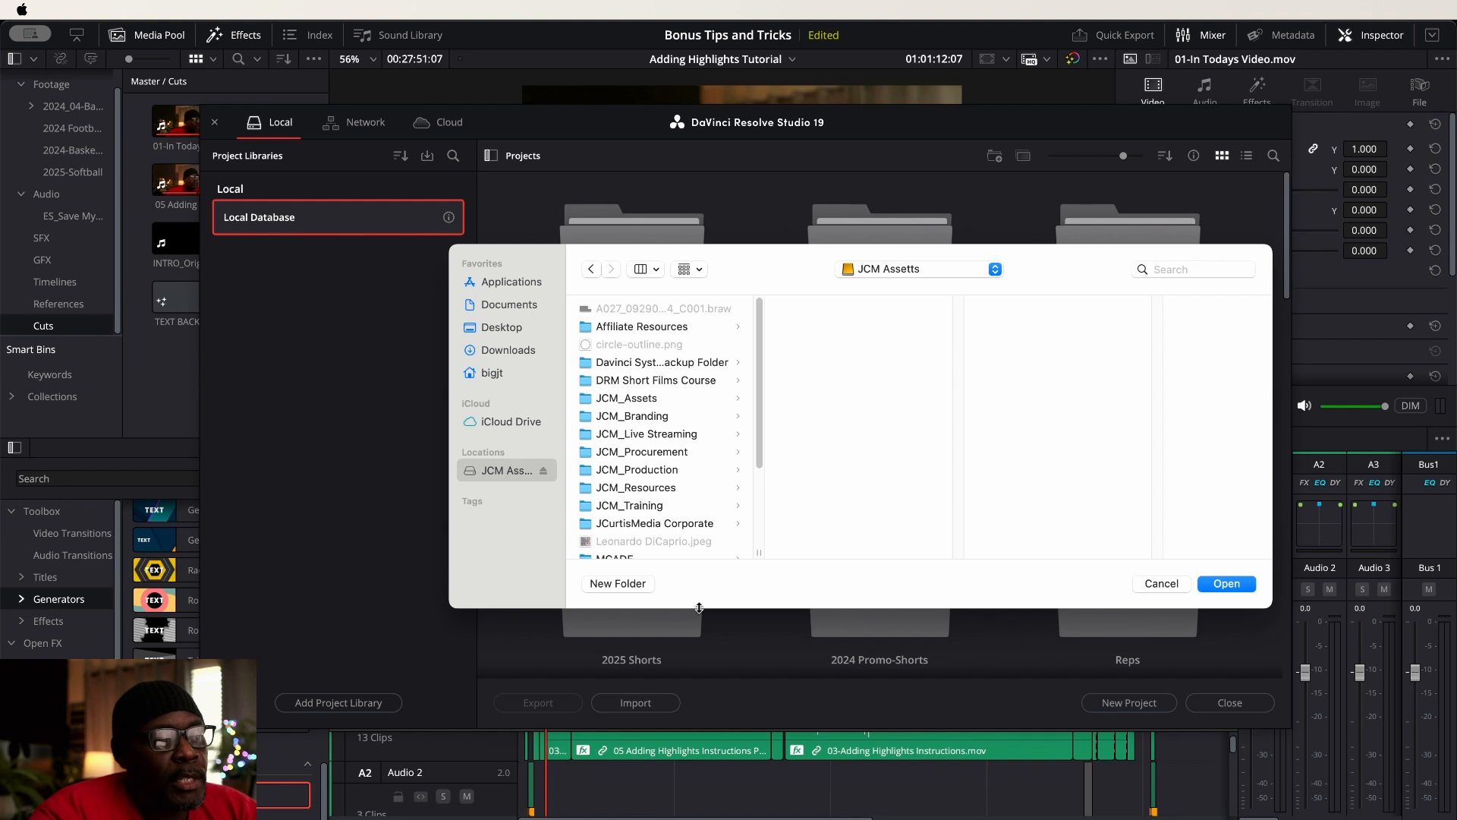
pyautogui.click(625, 584)
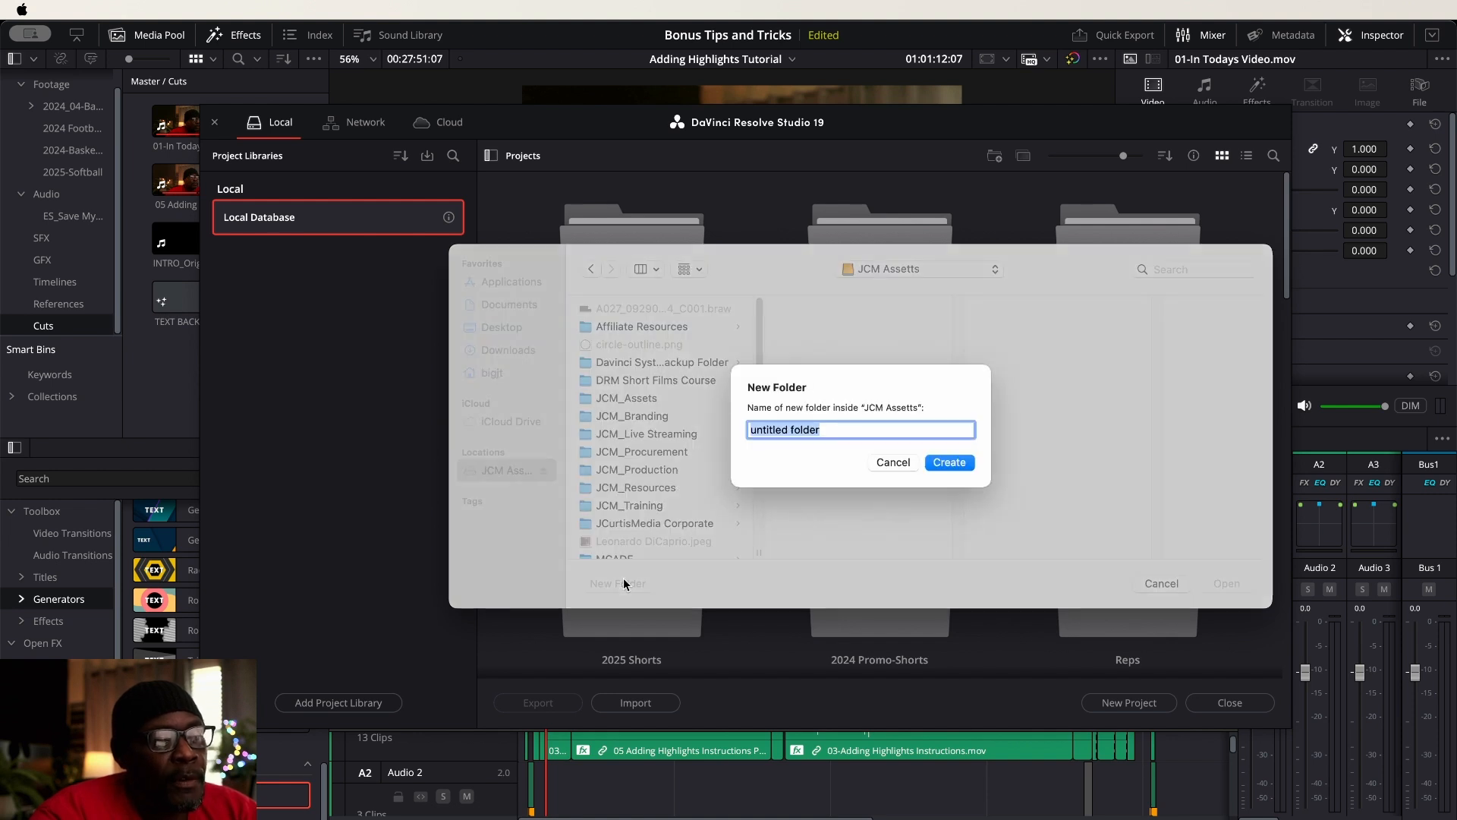
pyautogui.write('Dav')
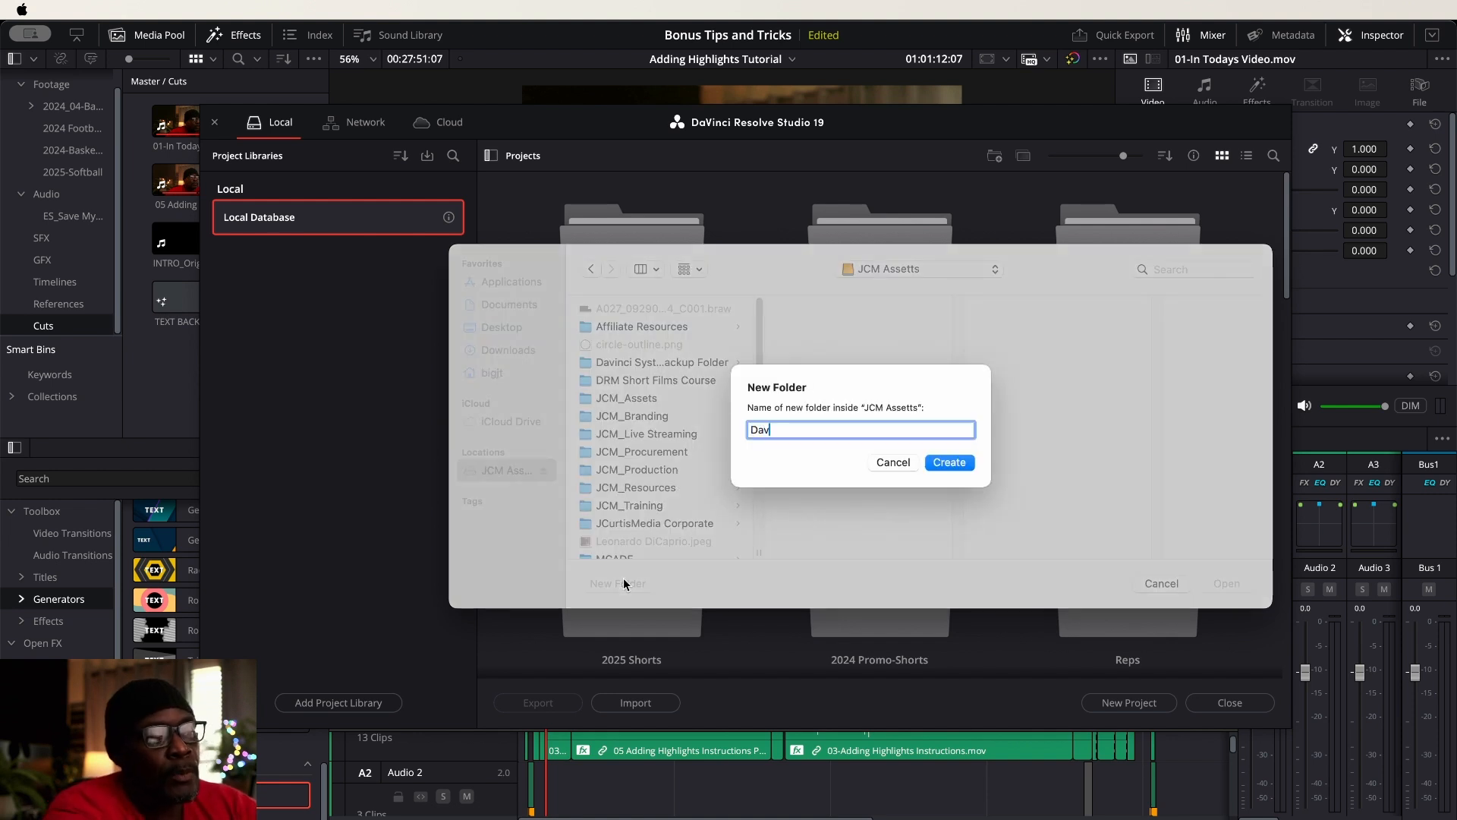
pyautogui.write('inci Resolve Datab')
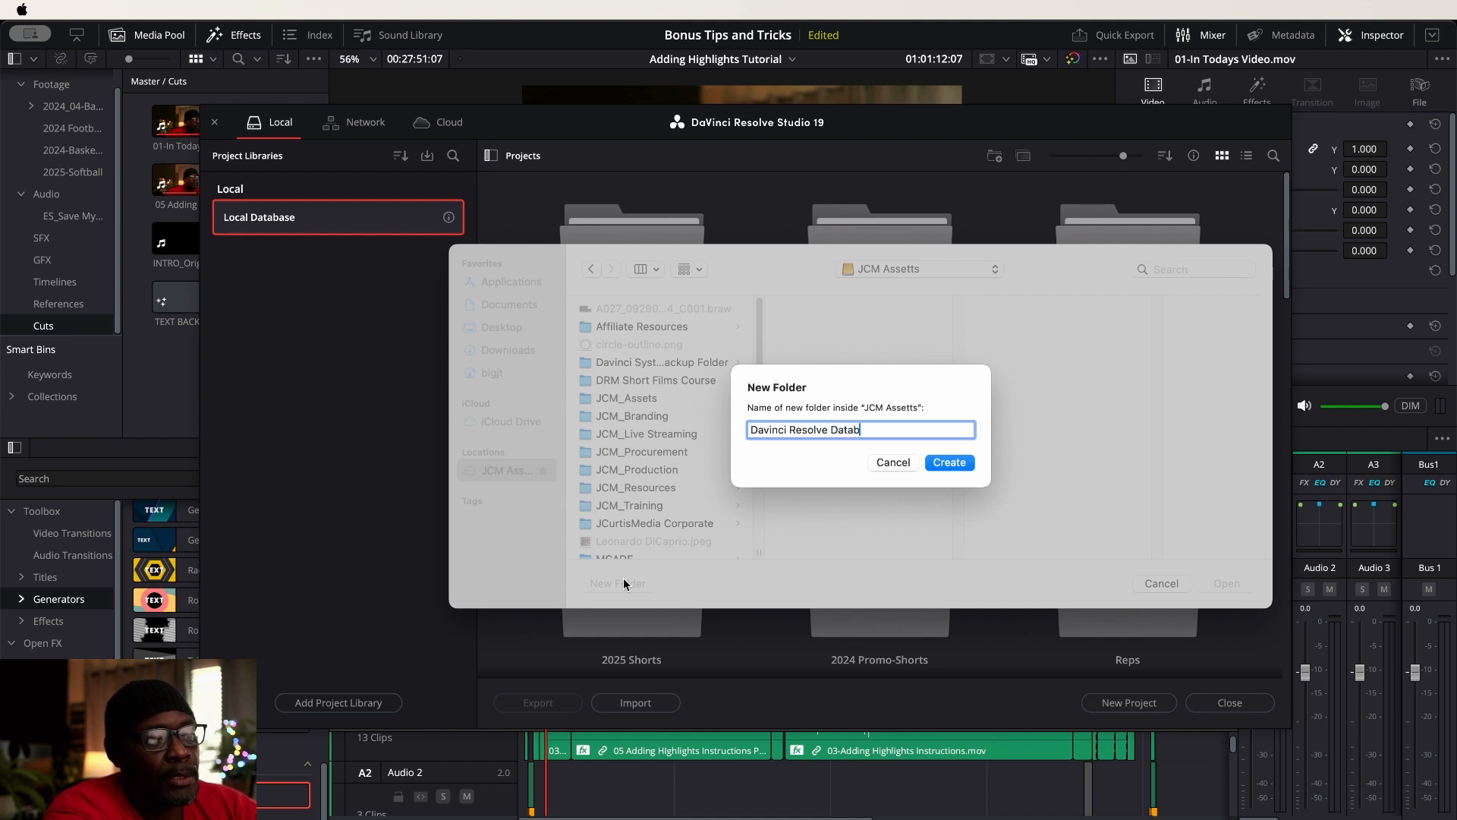
pyautogui.write('ase')
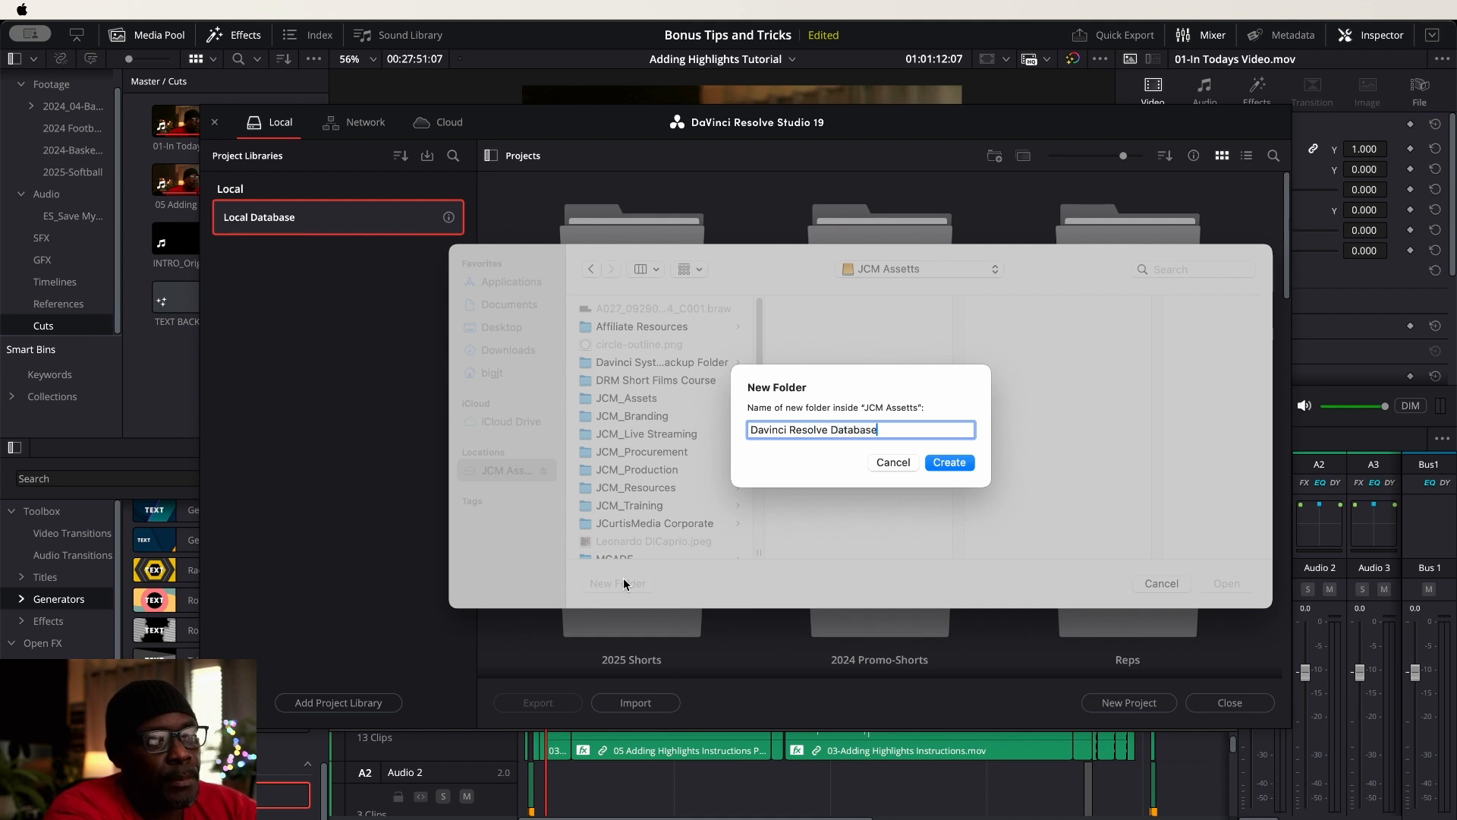
pyautogui.write('s')
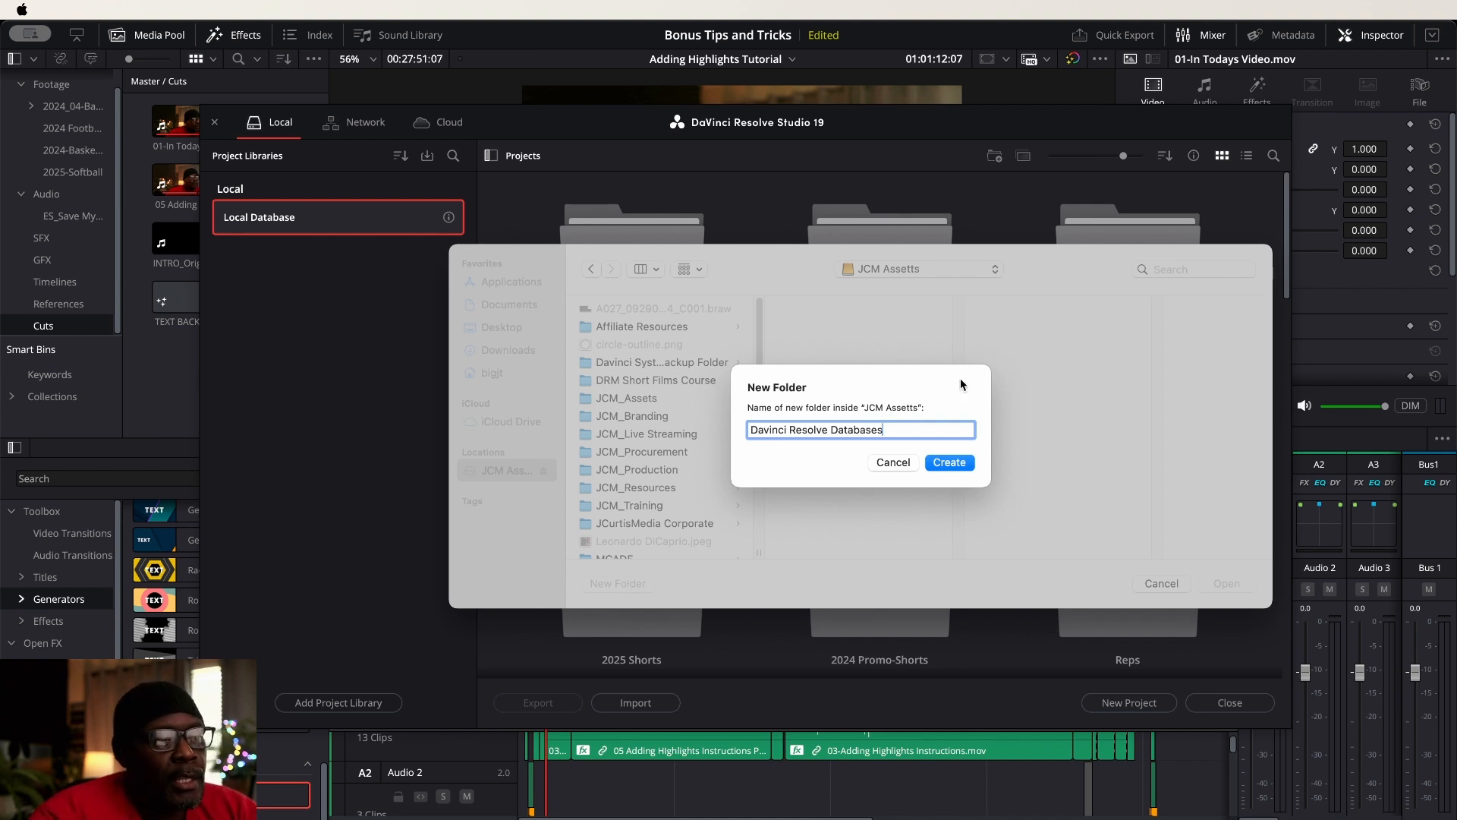
pyautogui.click(949, 462)
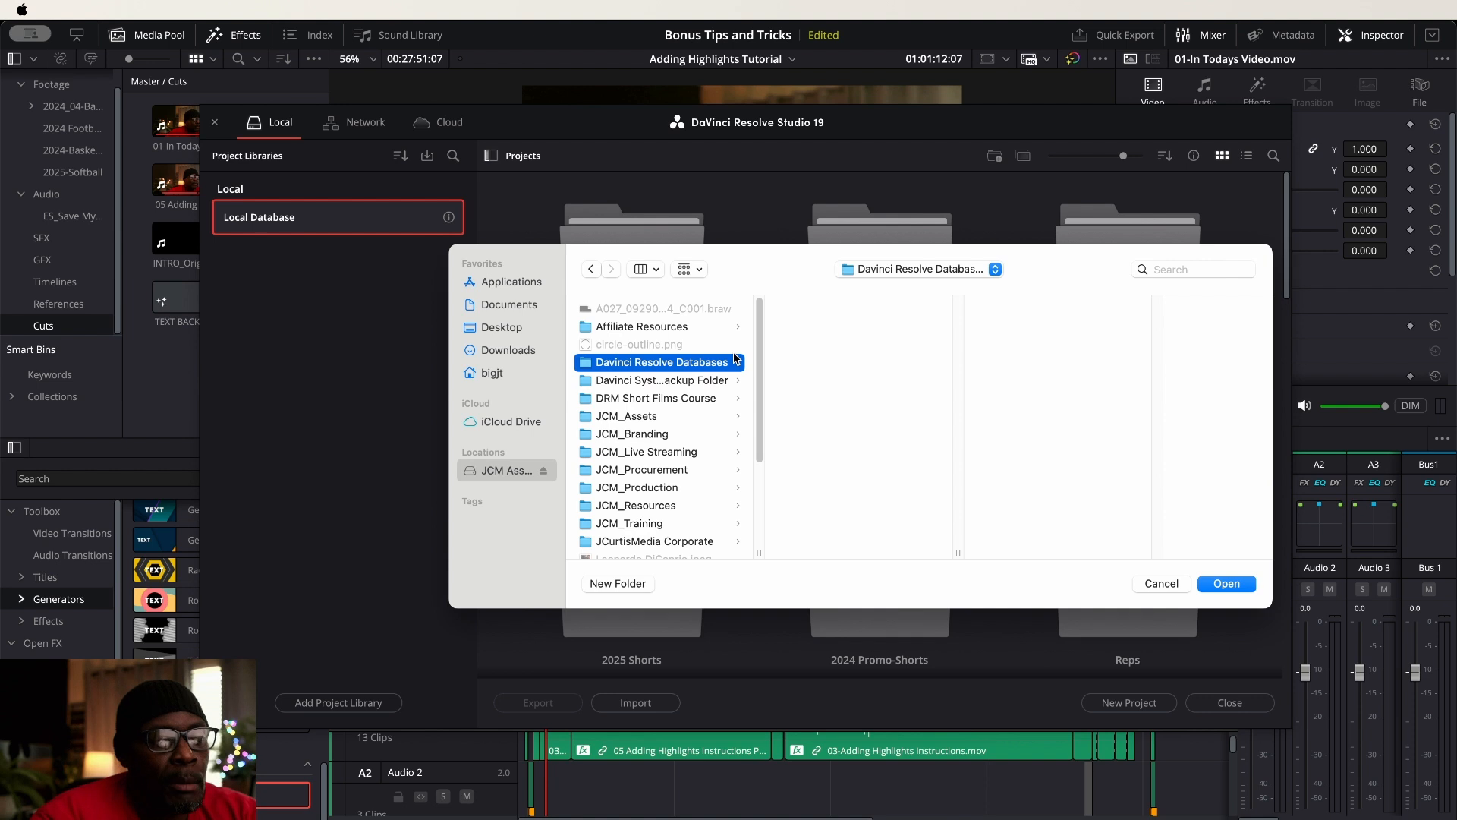
# - Try to create the Davinci Tutorials library in the Davinci Resolve Databases folder
pyautogui.click(1234, 583)
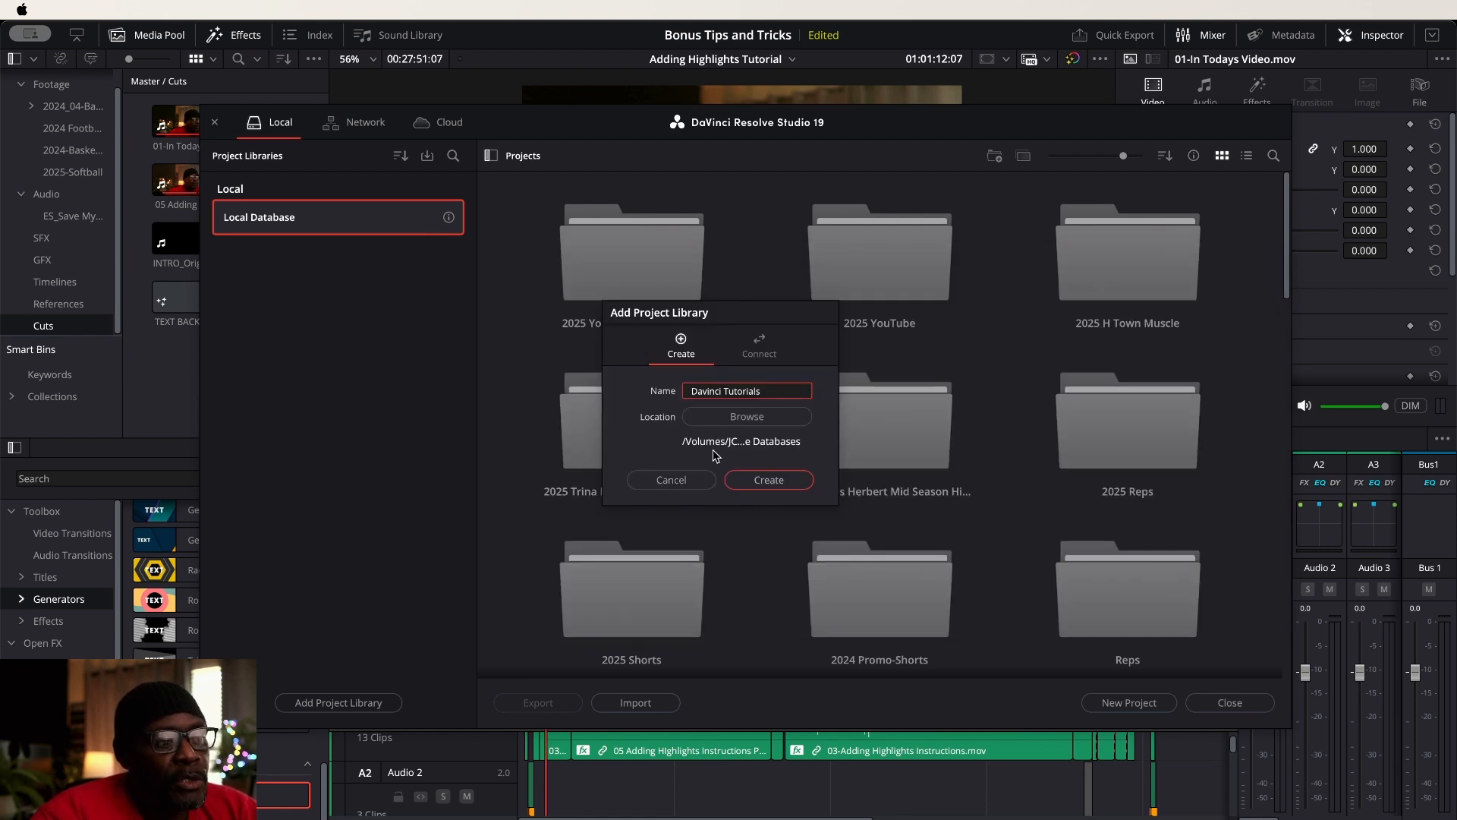
pyautogui.click(769, 480)
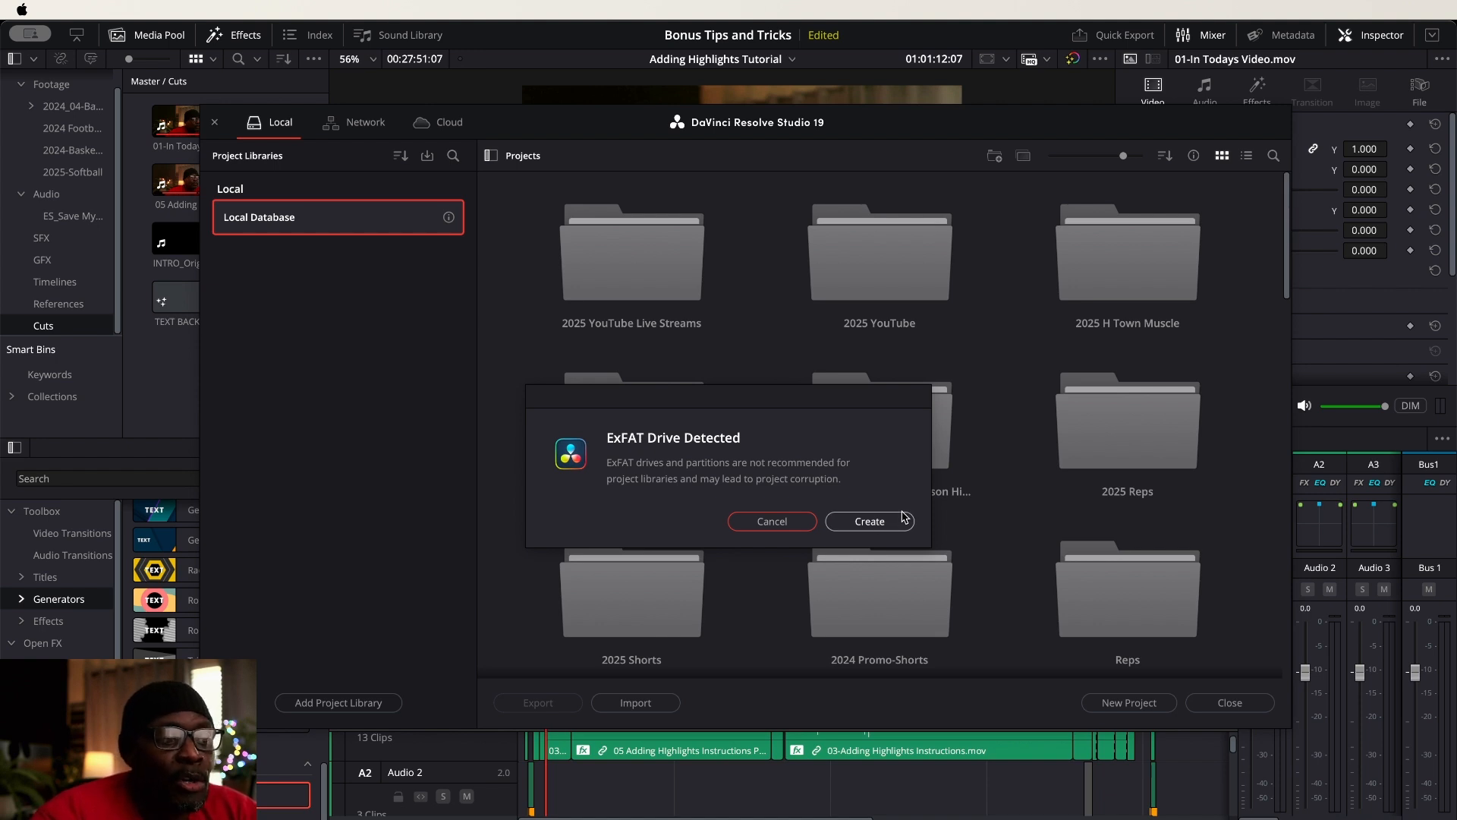
pyautogui.click(770, 522)
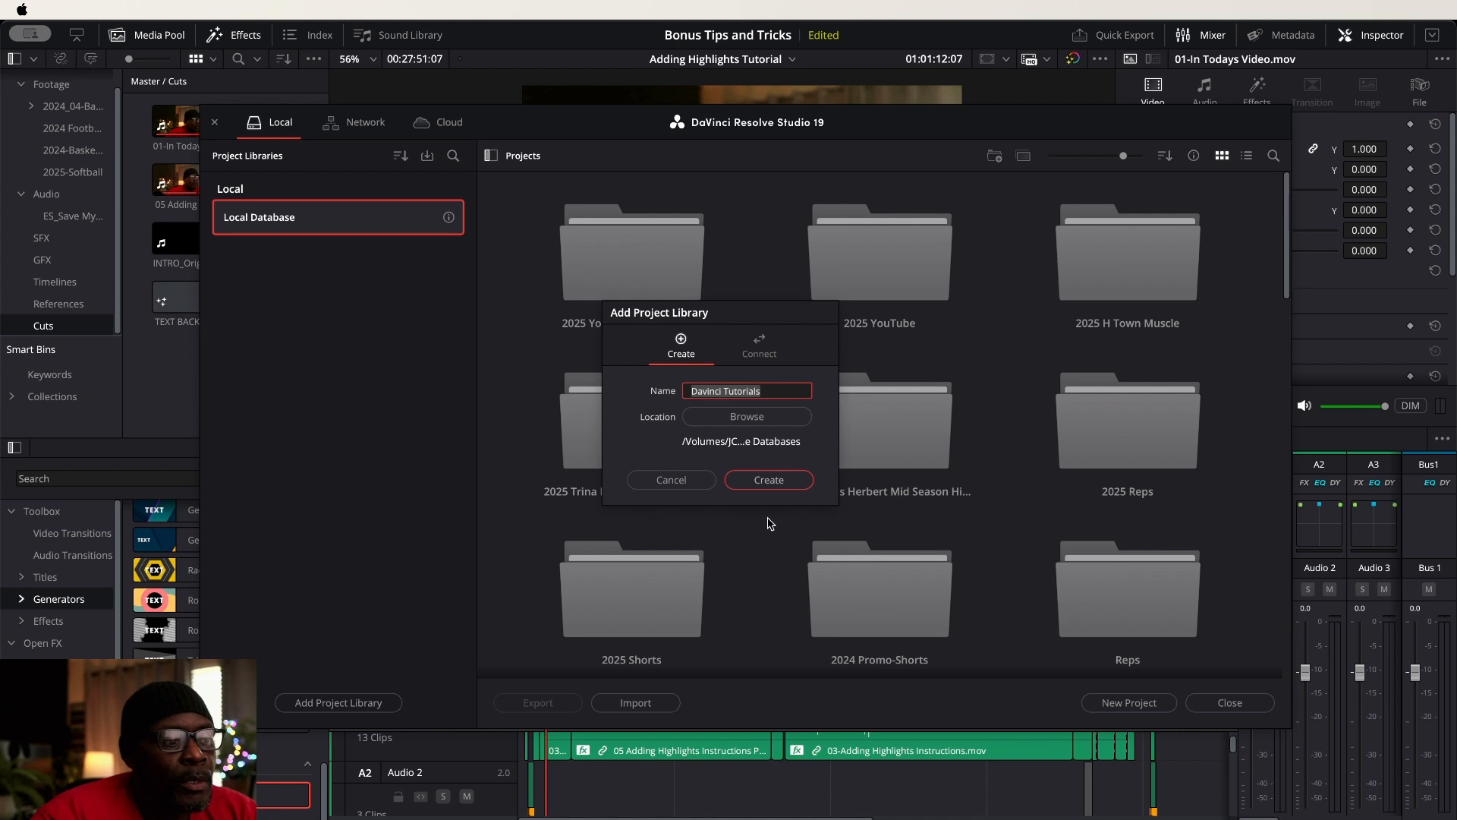
# - Set the library location to the JCurtisMedia folder in Documents and create the Davinci Tutorials library
pyautogui.click(747, 420)
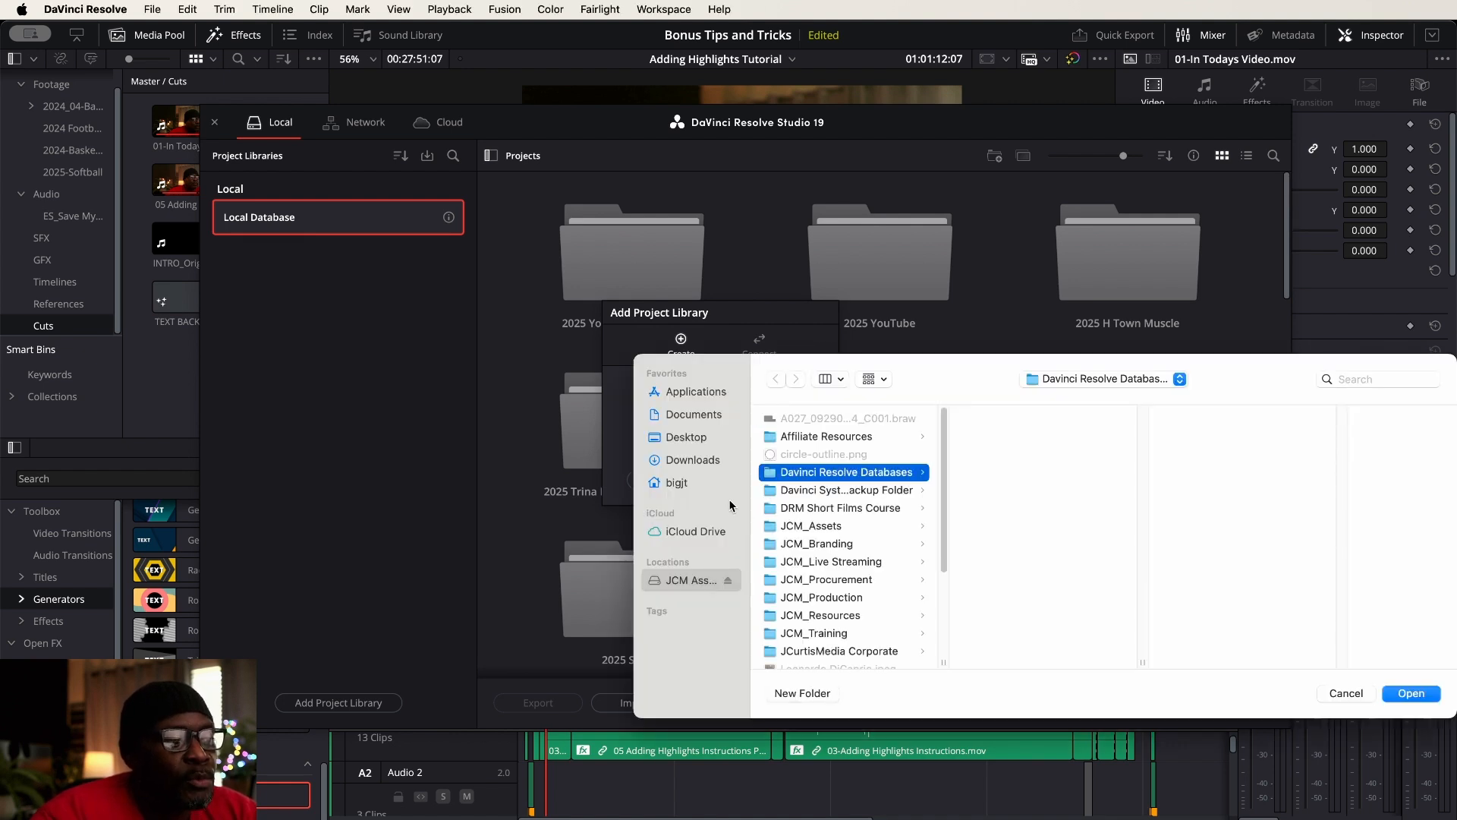
pyautogui.click(690, 415)
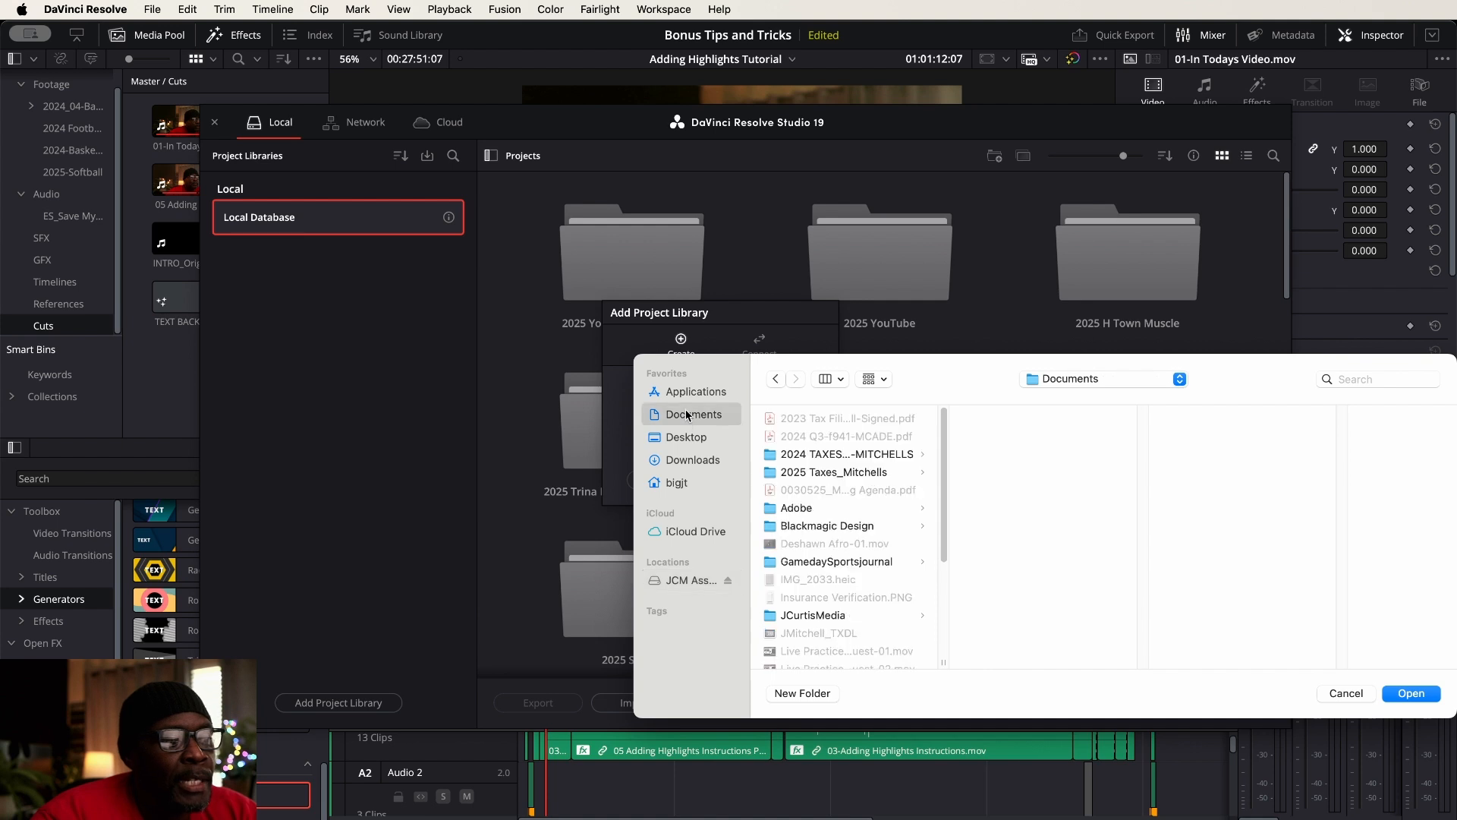
pyautogui.scroll(-3, 904, 501)
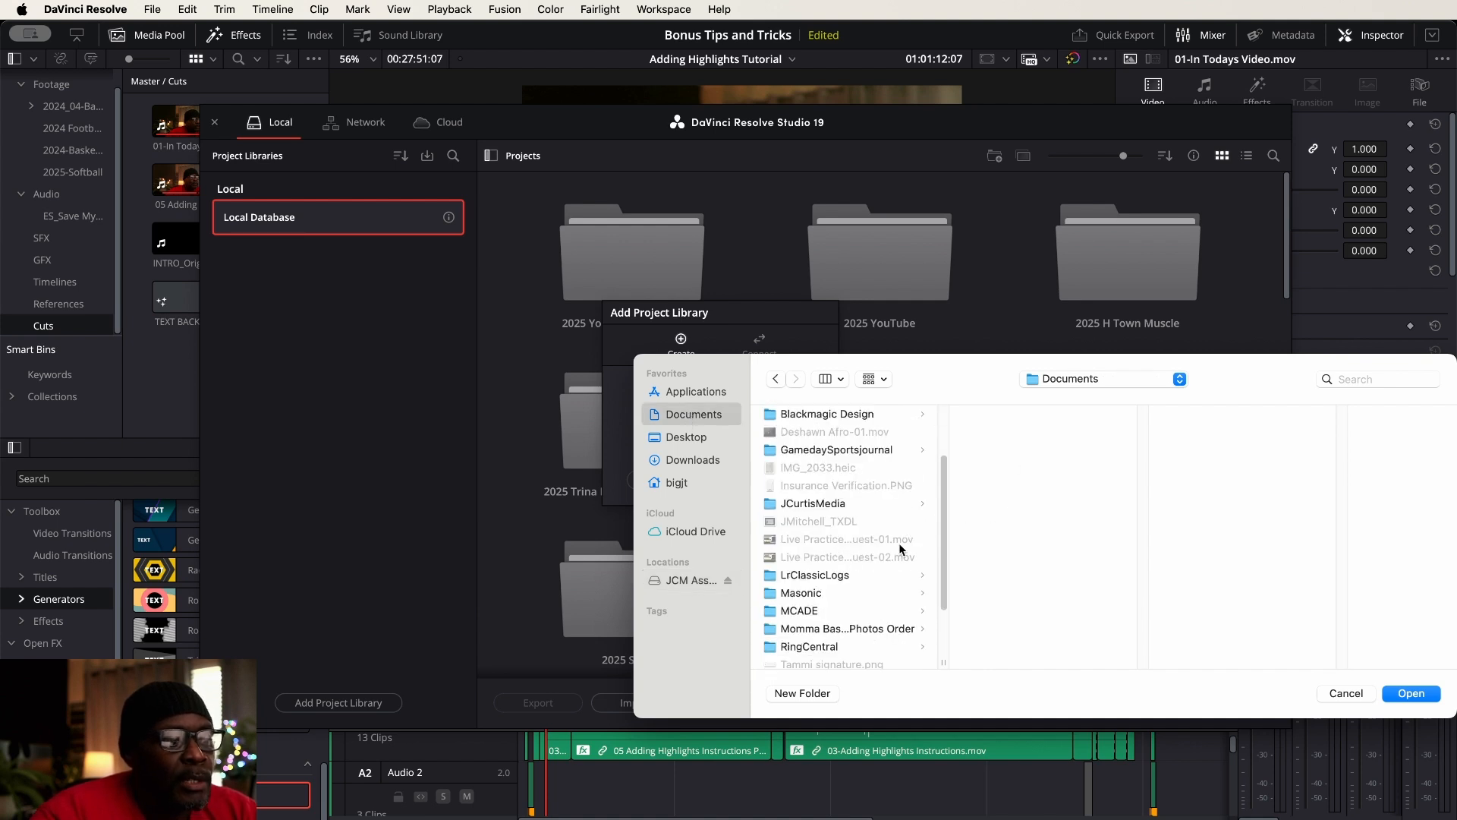
pyautogui.click(835, 504)
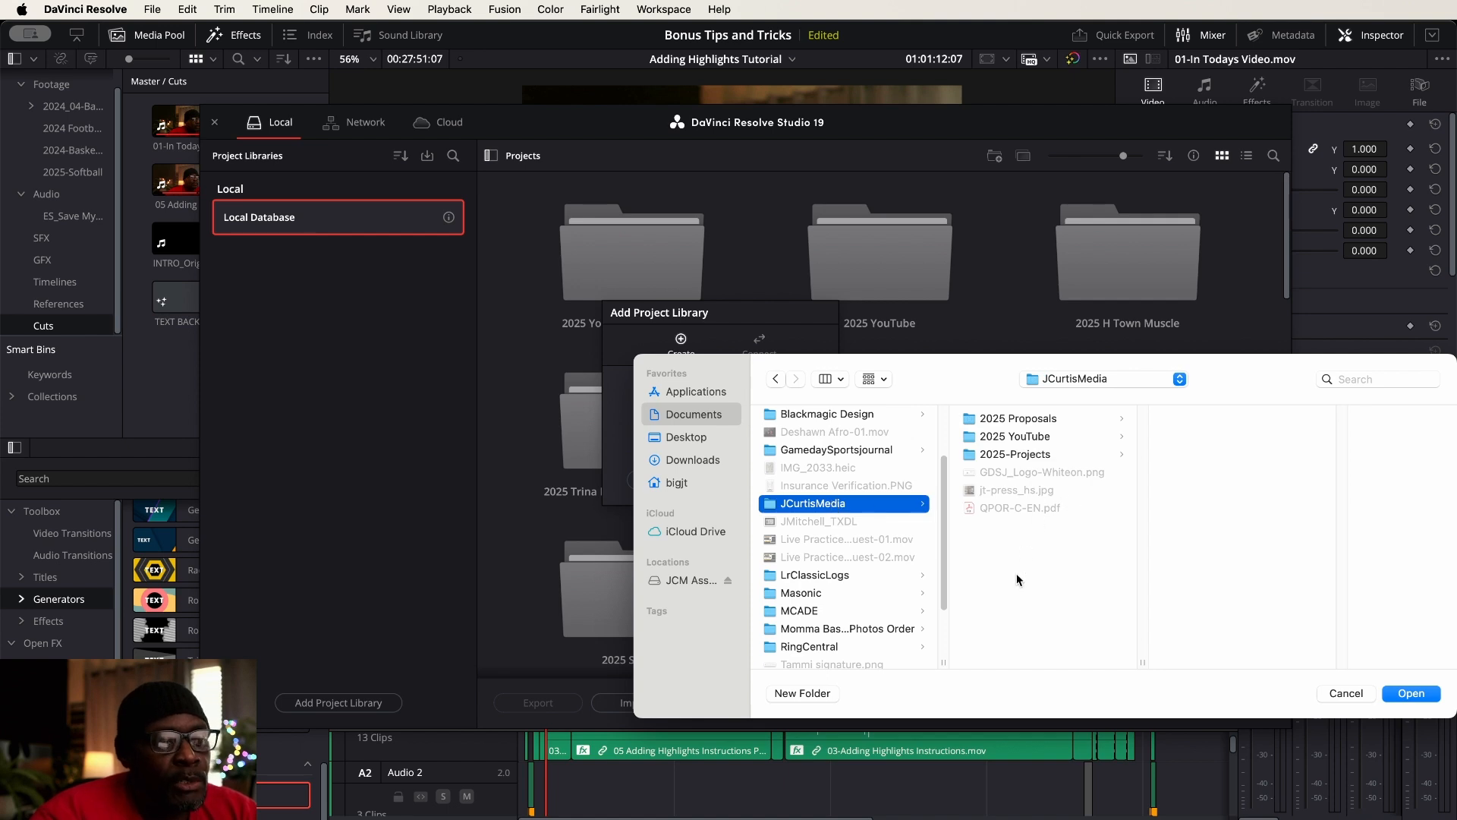
pyautogui.click(1410, 694)
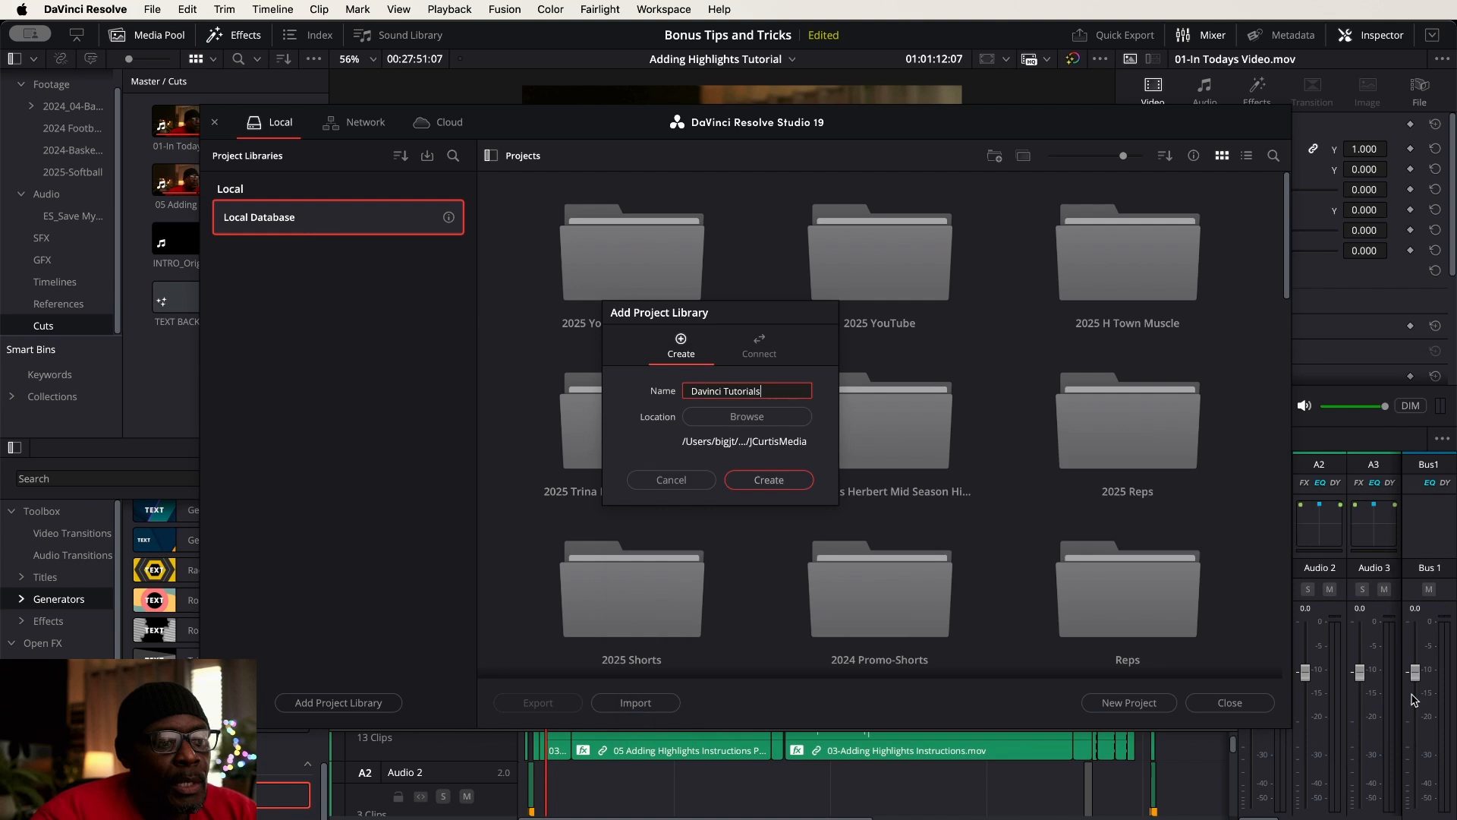
pyautogui.click(767, 480)
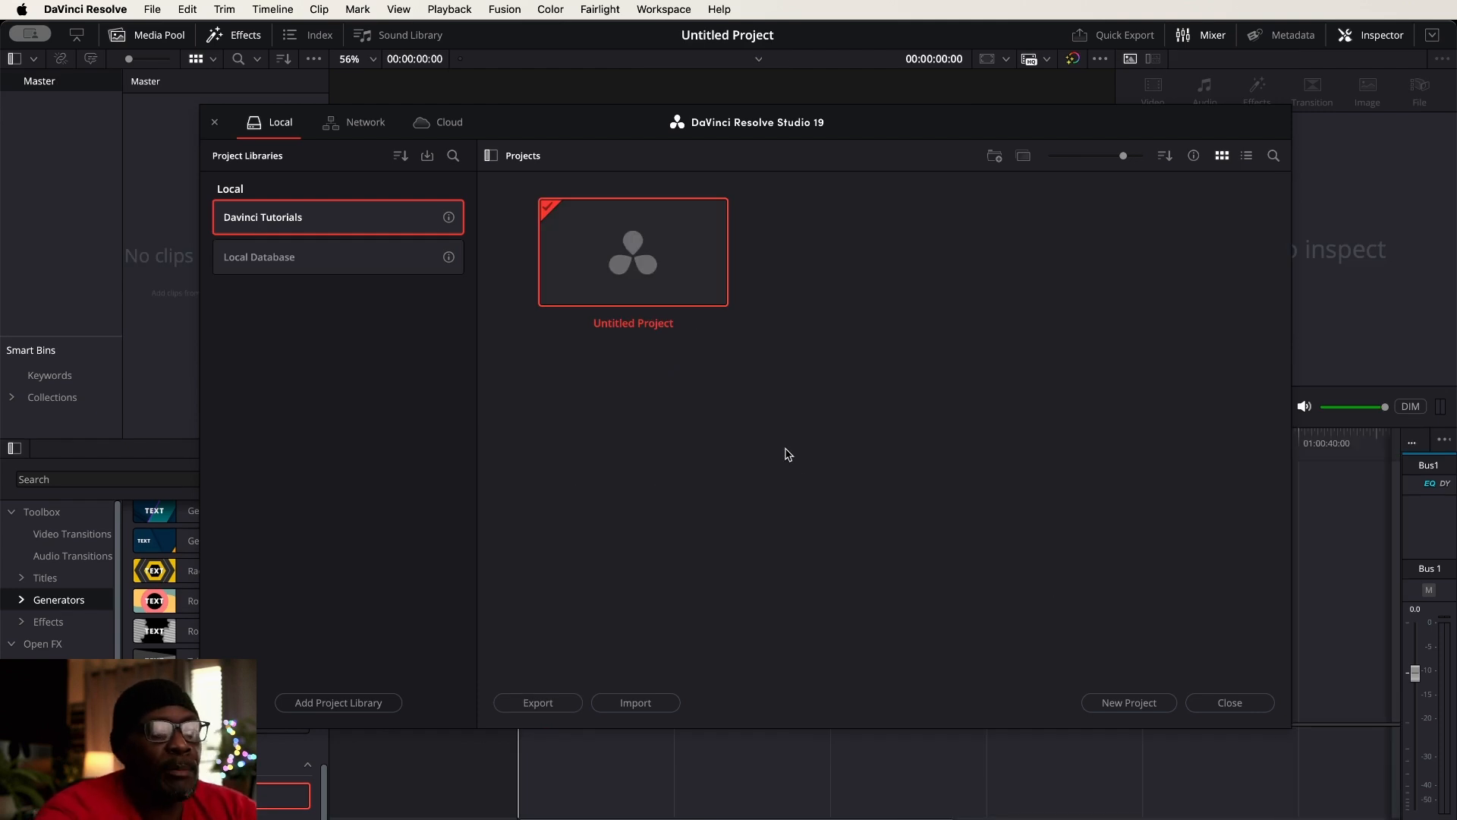
# - View the projects in the Local Database library, then return to the Davinci Tutorials library
pyautogui.click(331, 261)
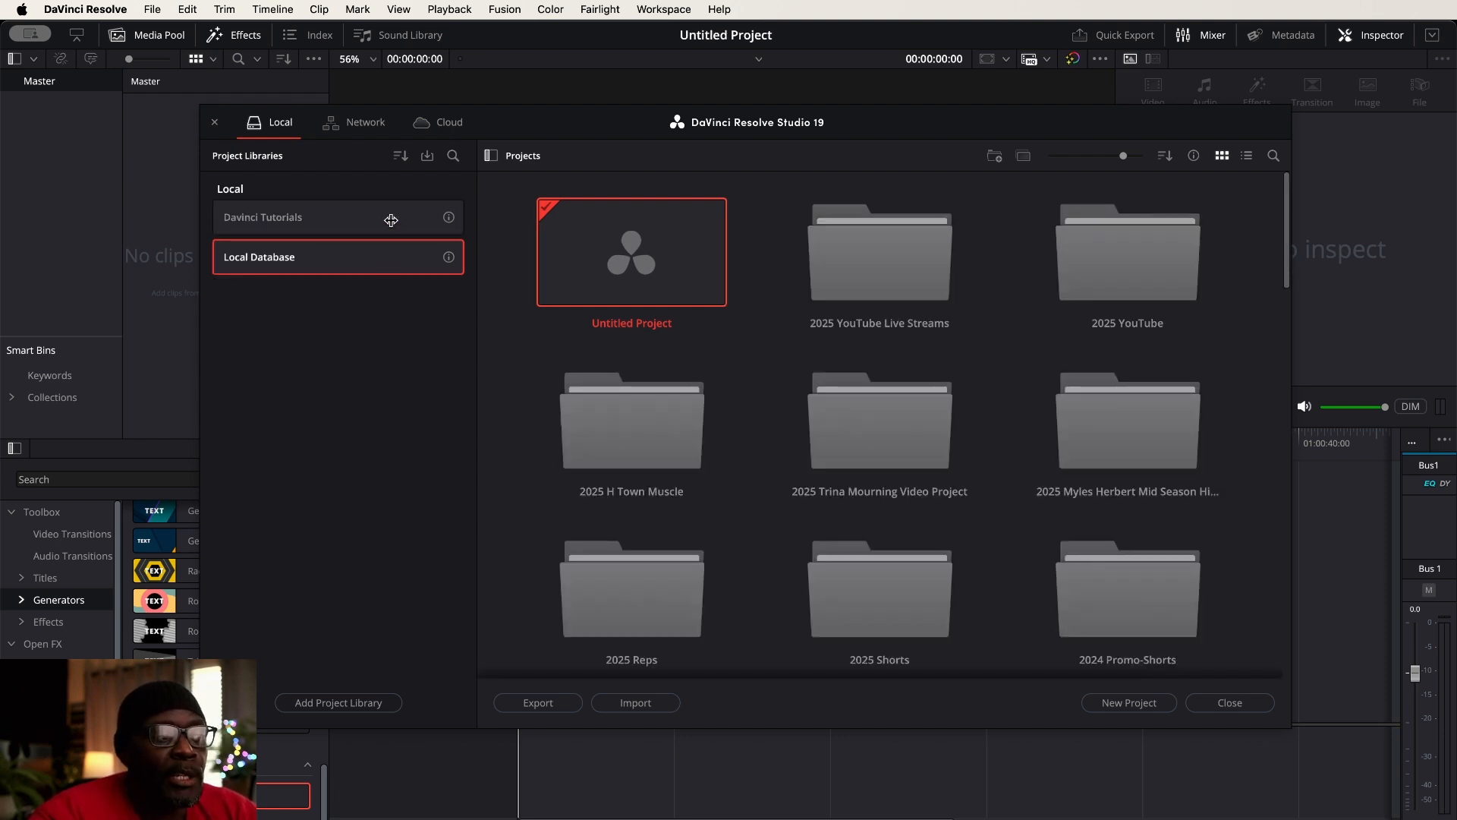
pyautogui.click(365, 228)
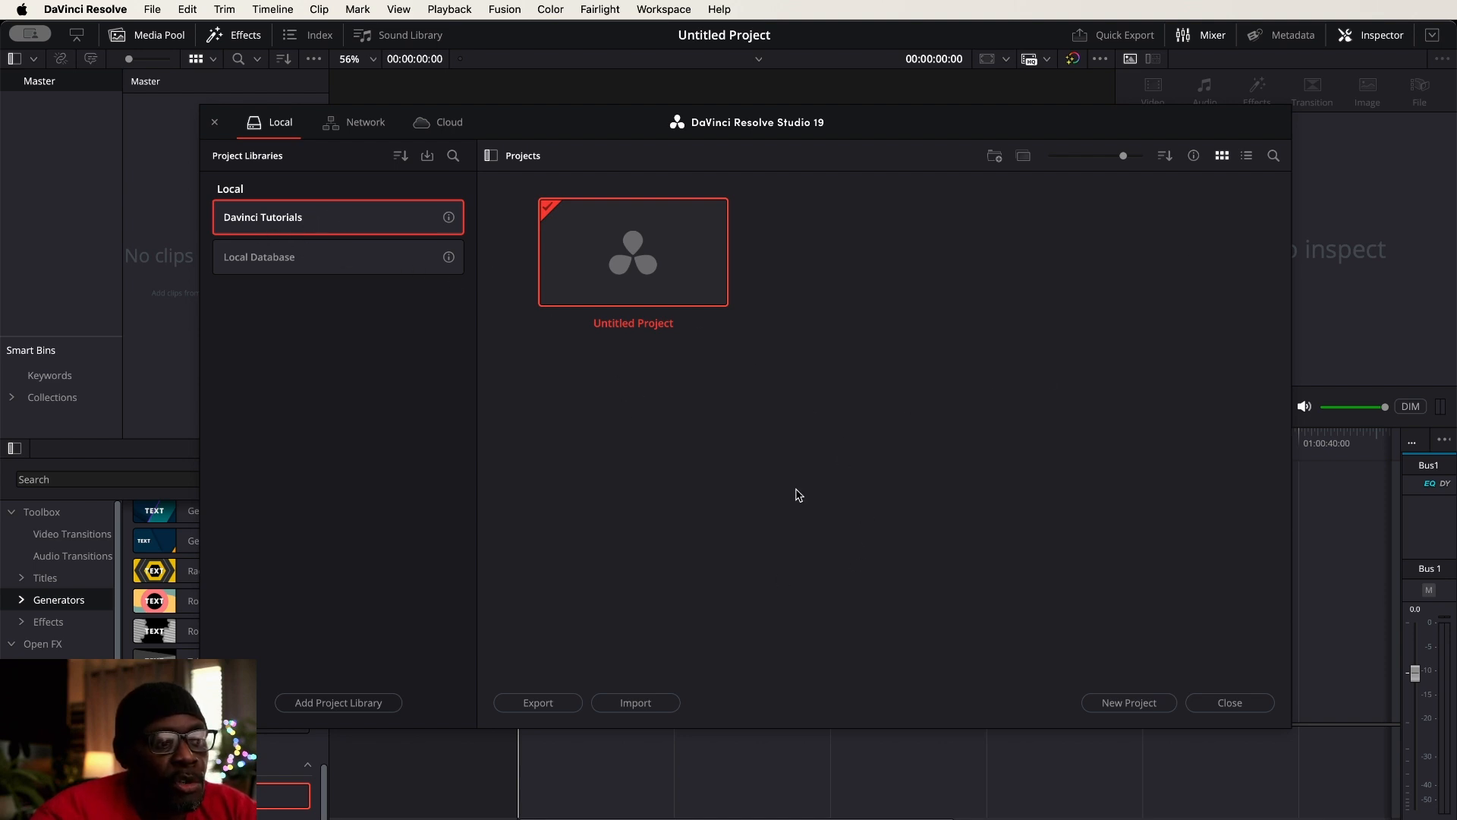
pyautogui.rightClick(781, 388)
pyautogui.click(835, 396)
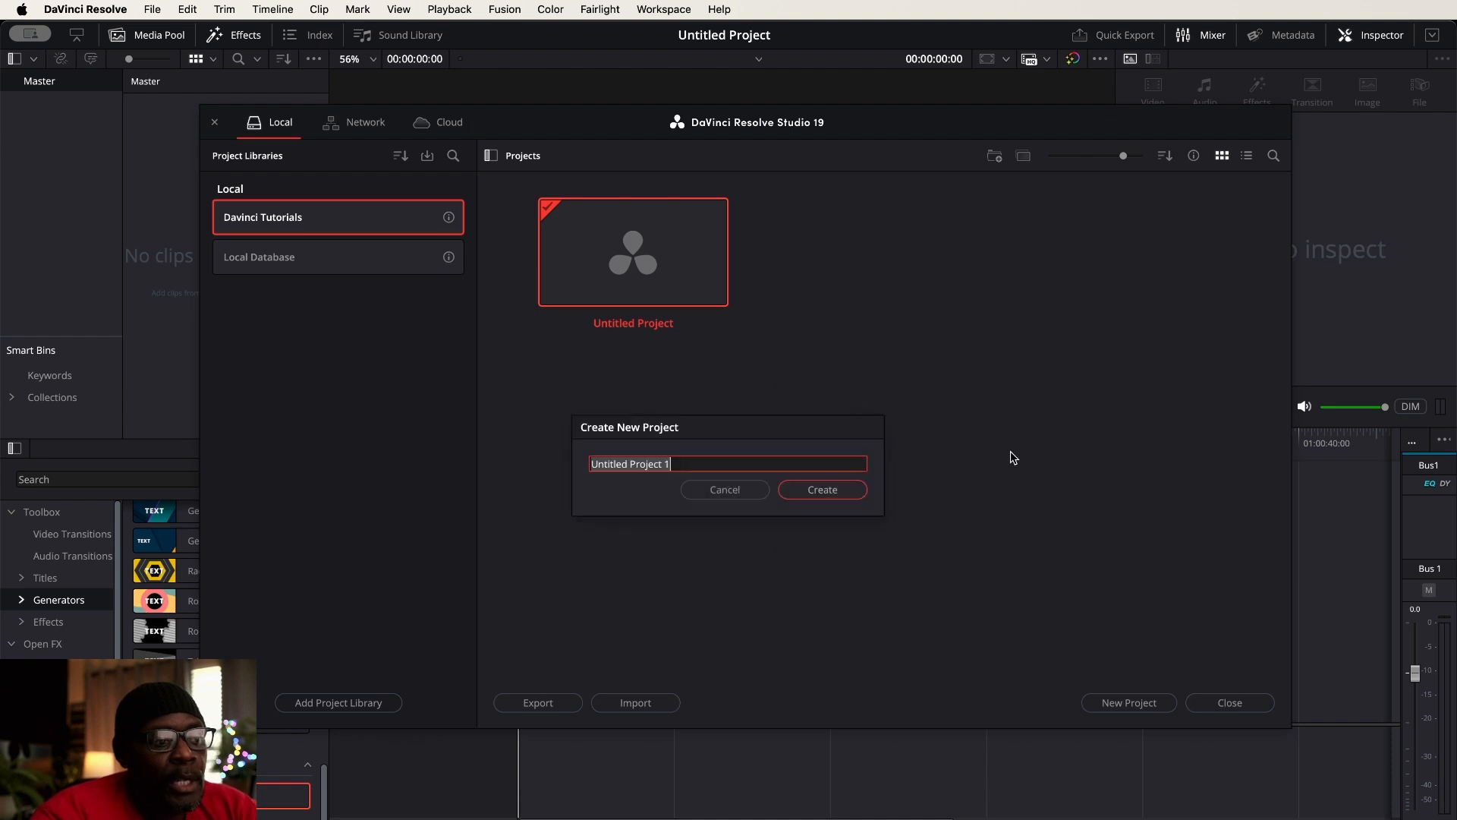
pyautogui.click(722, 492)
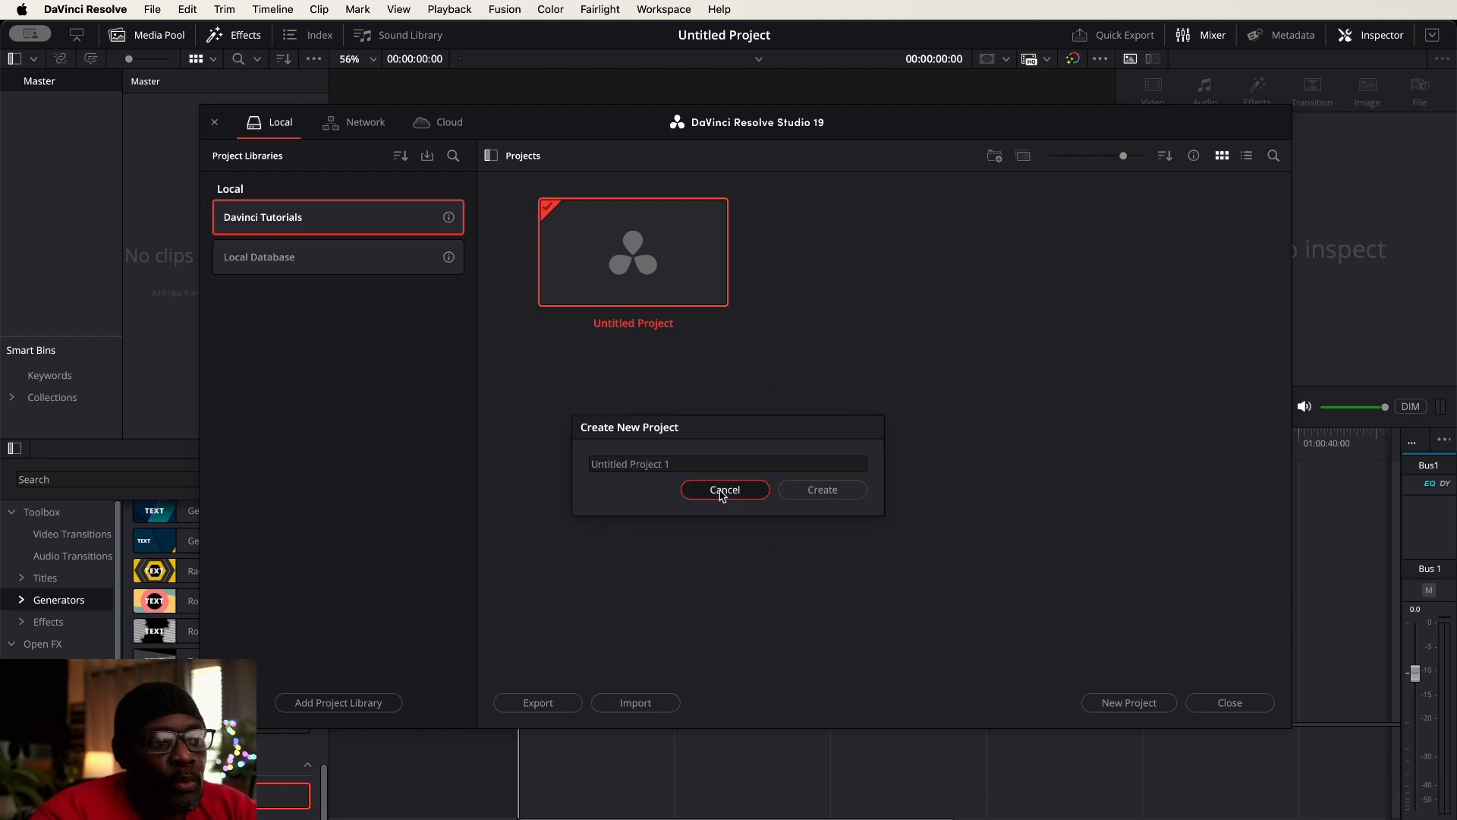
# - Create a folder named "Davinci Tutorials for Beginners" in the Davinci Tutorials library and open it
pyautogui.rightClick(841, 243)
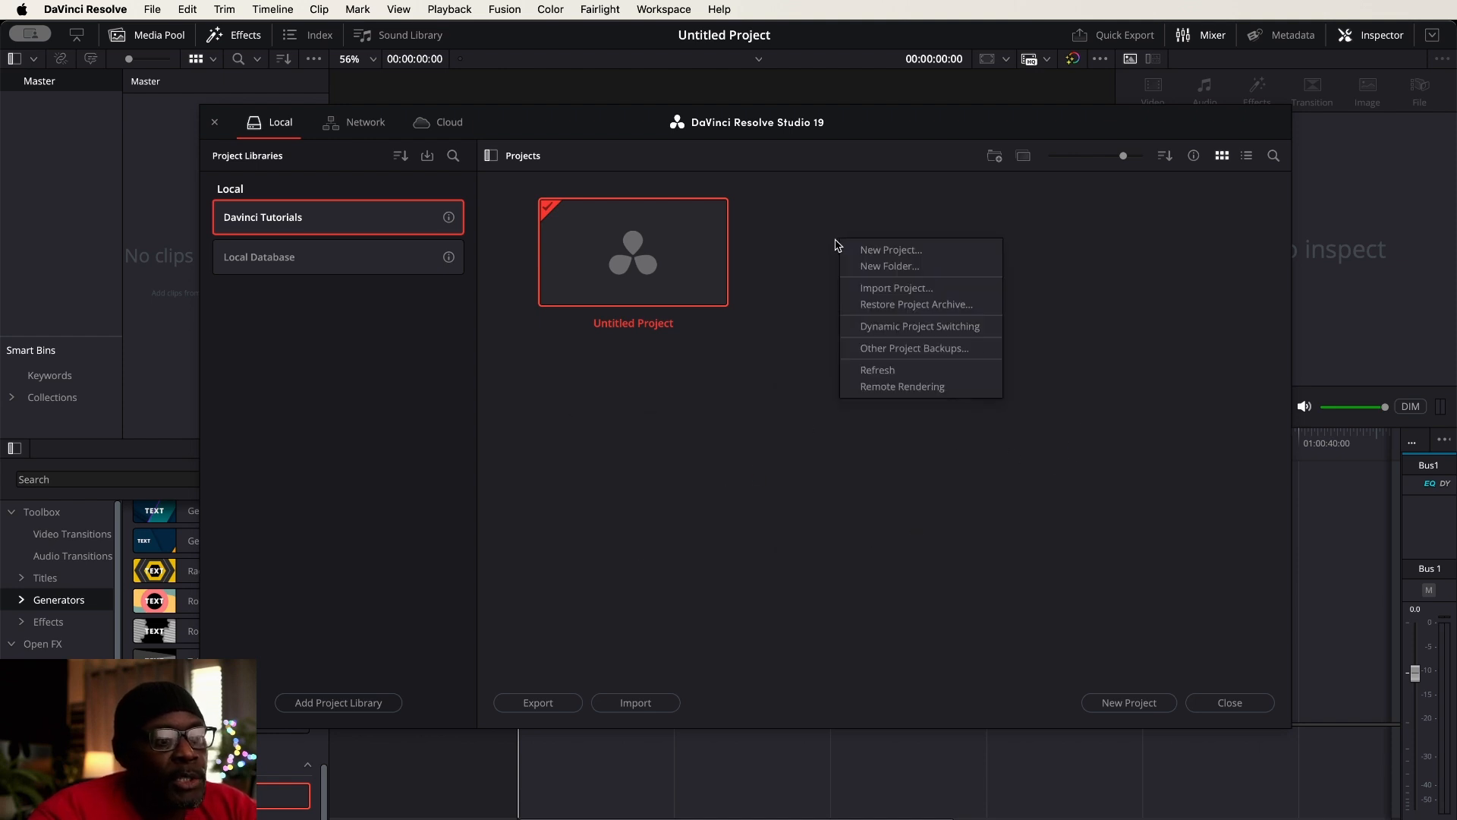
pyautogui.click(897, 267)
pyautogui.write('Davin')
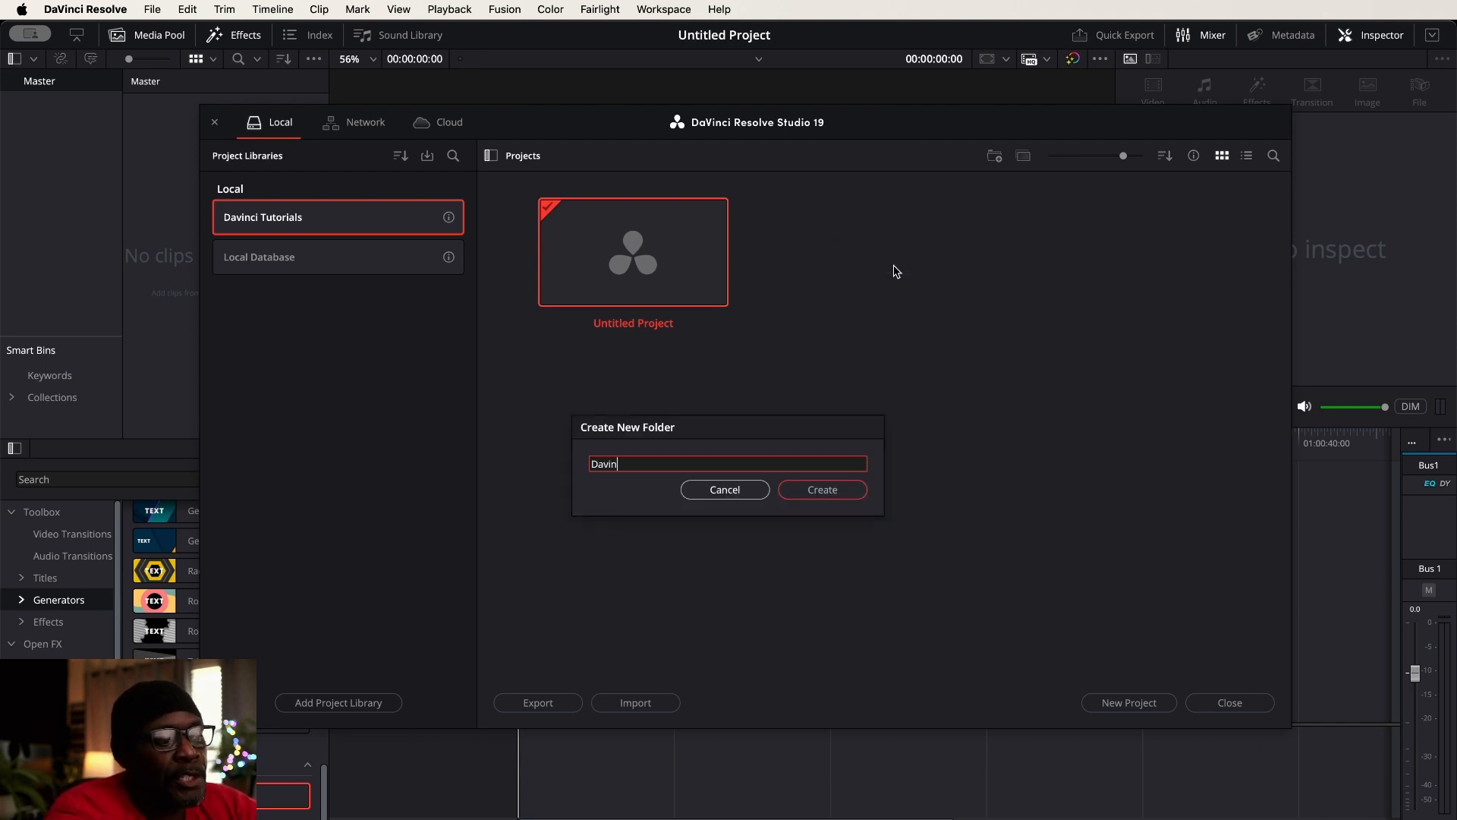
pyautogui.write('ci Tutoials')
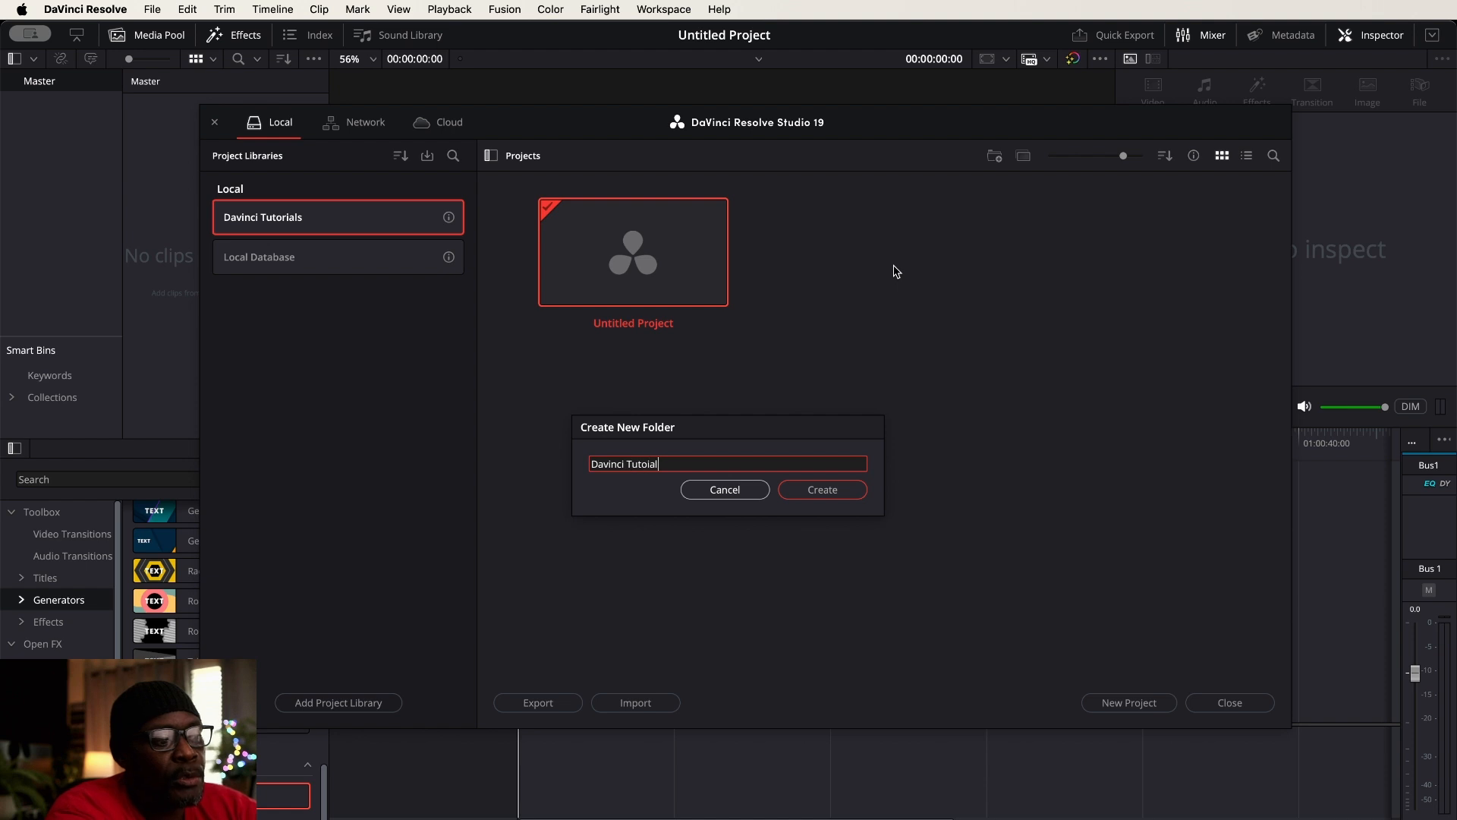
pyautogui.press('BackSpace')
pyautogui.press('BackSpace')
pyautogui.press('BackSpace')
pyautogui.write('rials for Beginners')
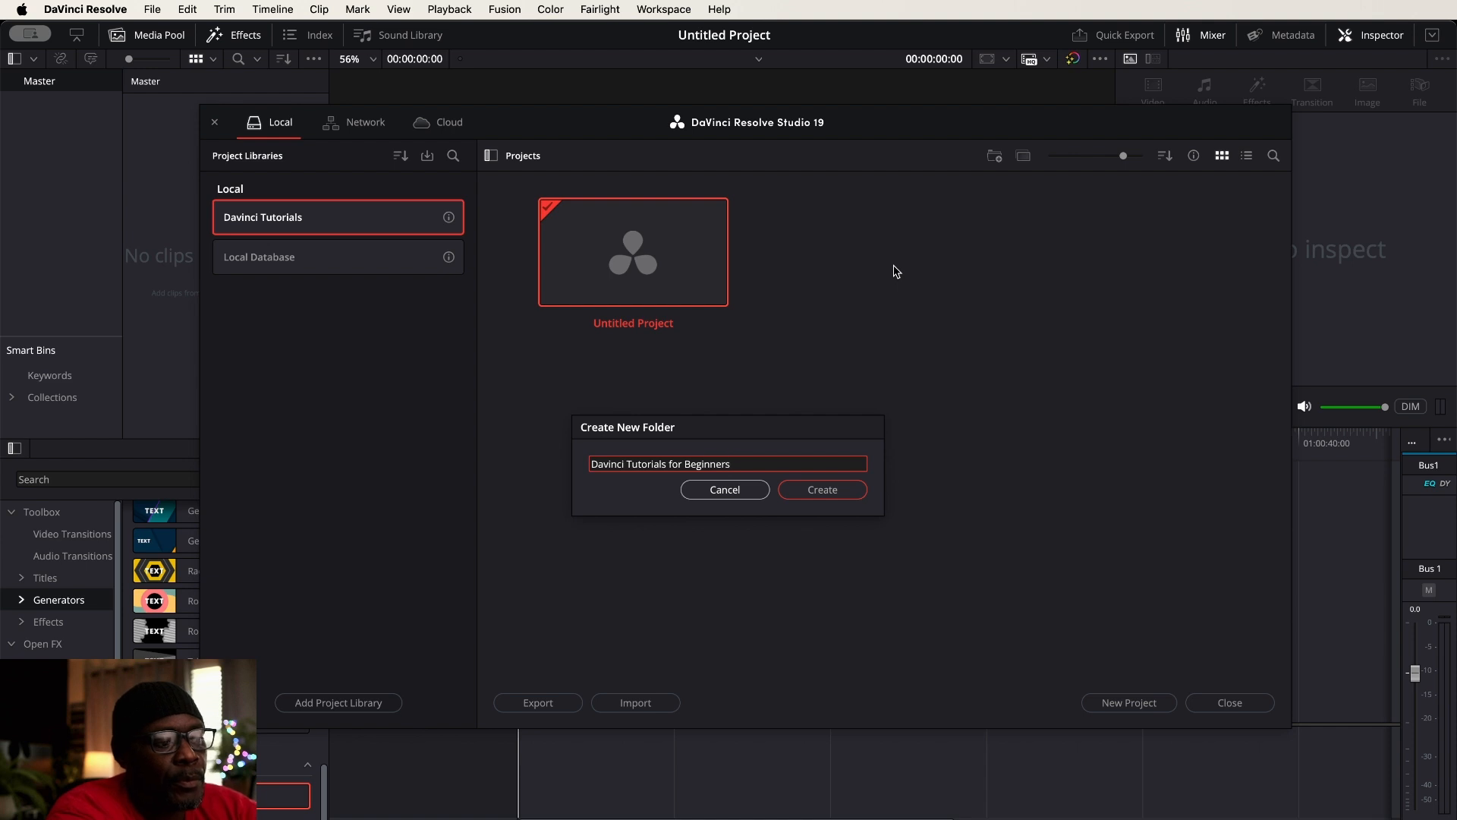
pyautogui.press('Return')
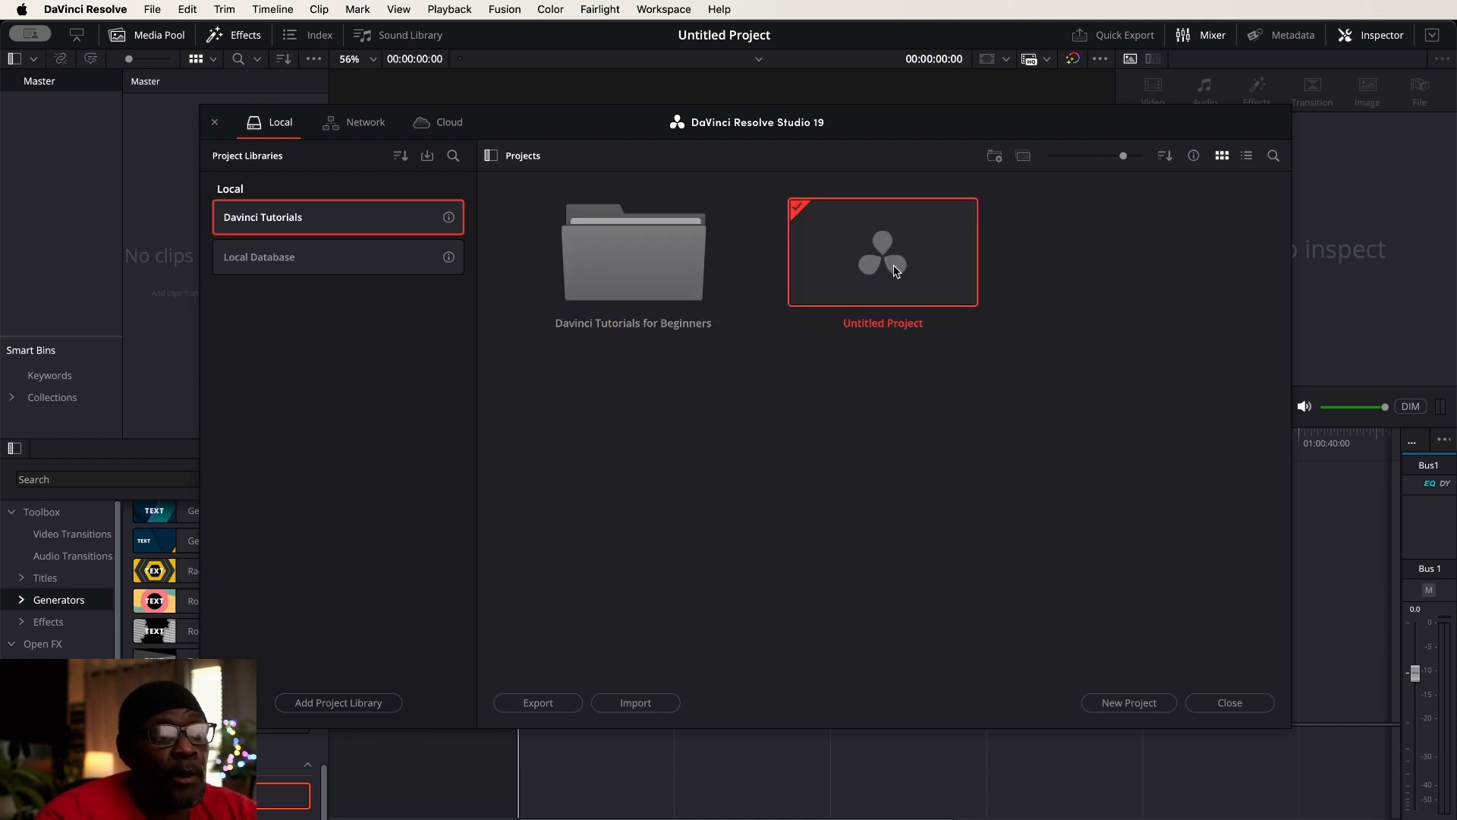
pyautogui.doubleClick(618, 253)
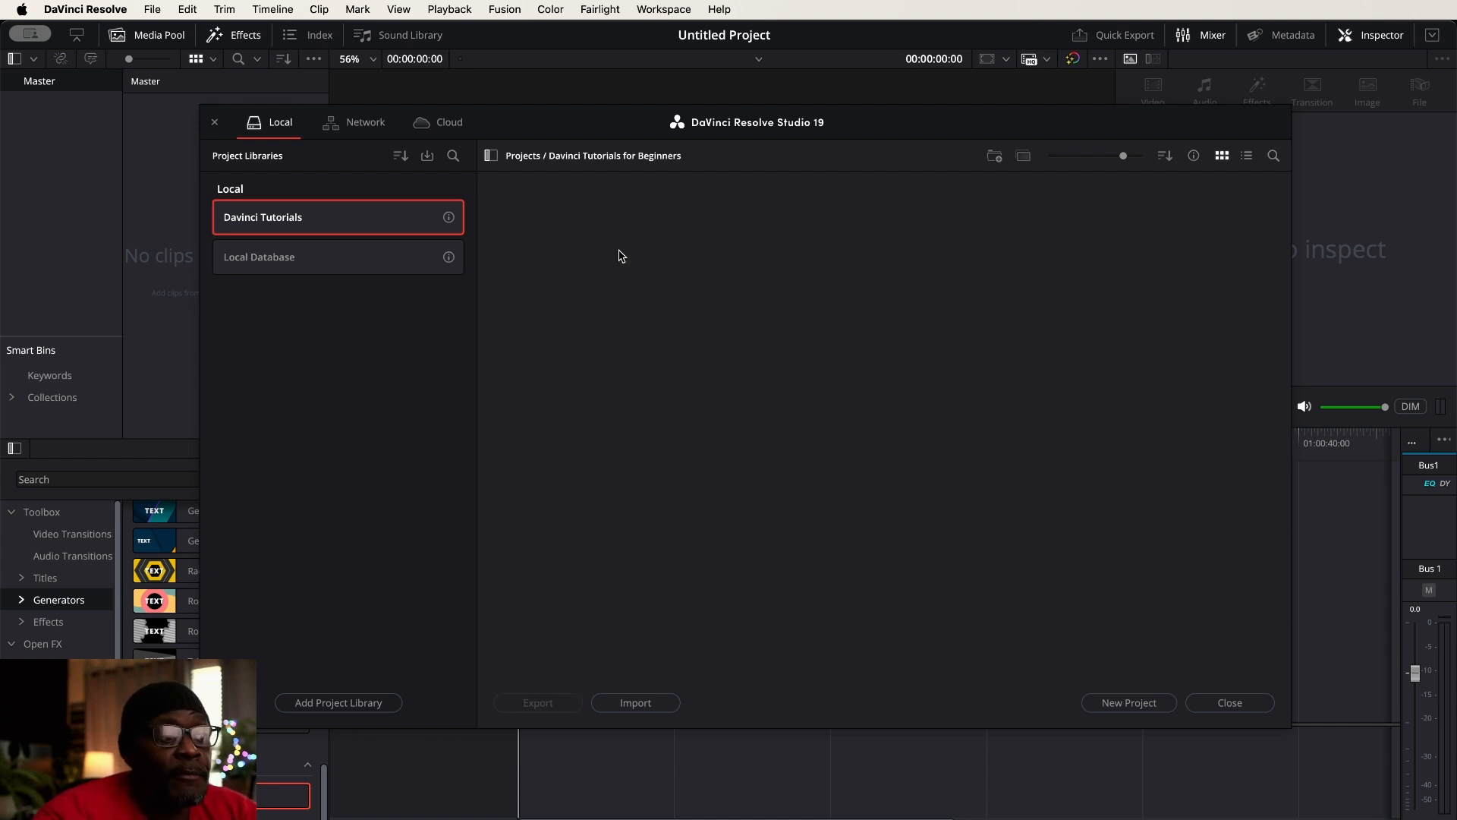
# - Create a project named "01-Davinci Resolve Setups" in the Davinci Tutorials for Beginners folder
pyautogui.rightClick(620, 253)
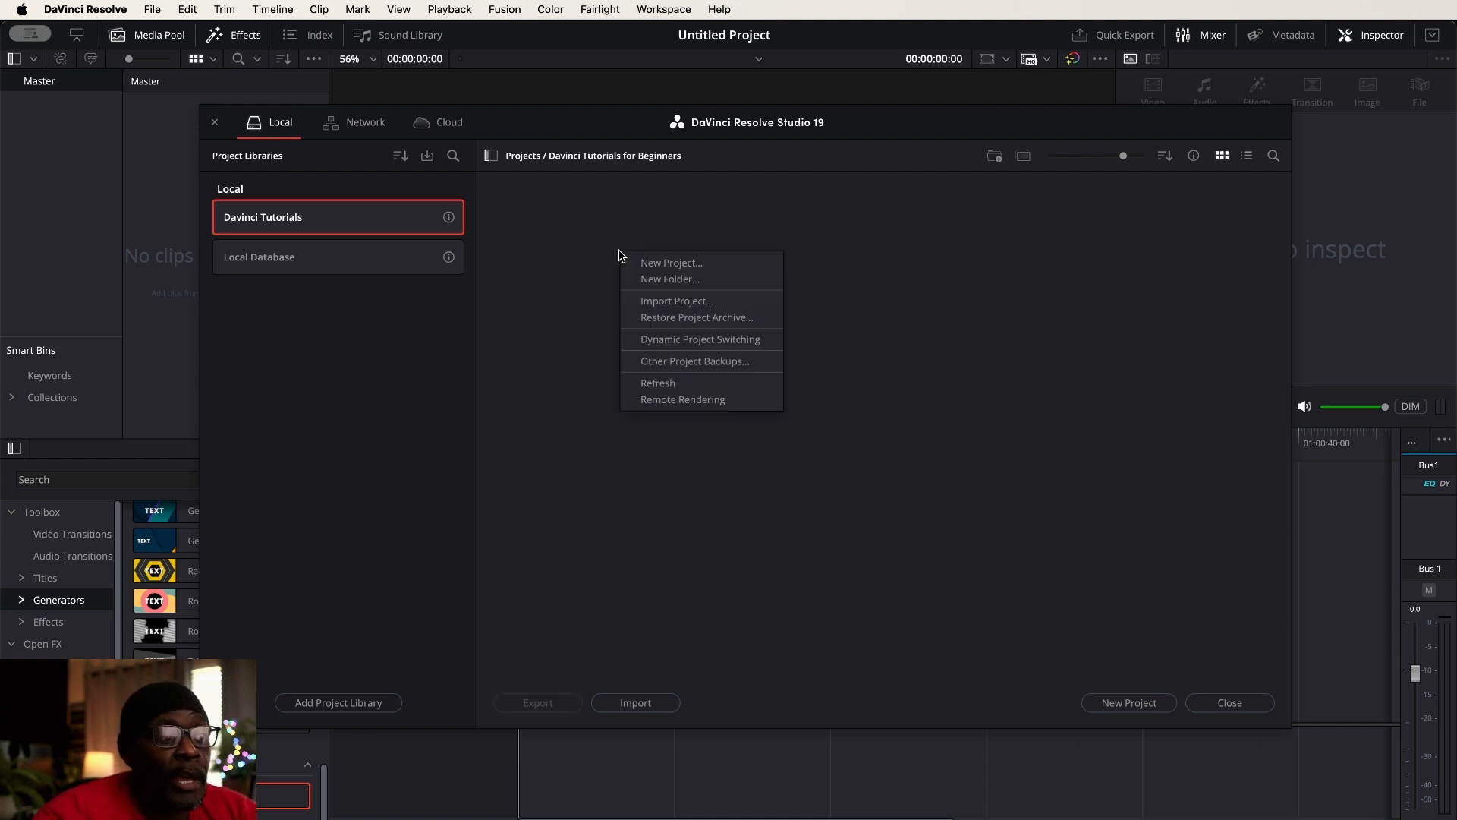
pyautogui.click(687, 270)
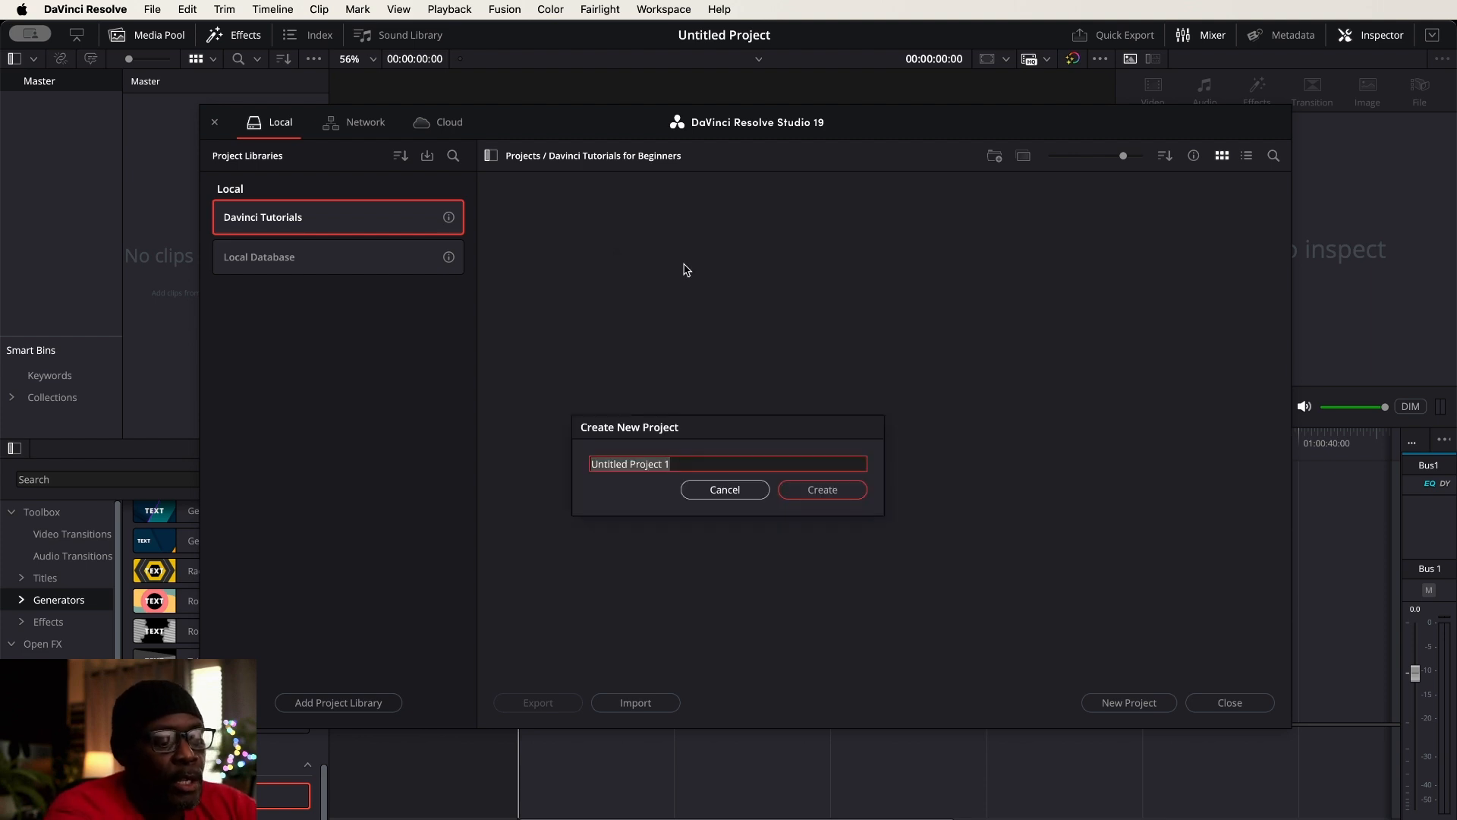
pyautogui.write('01')
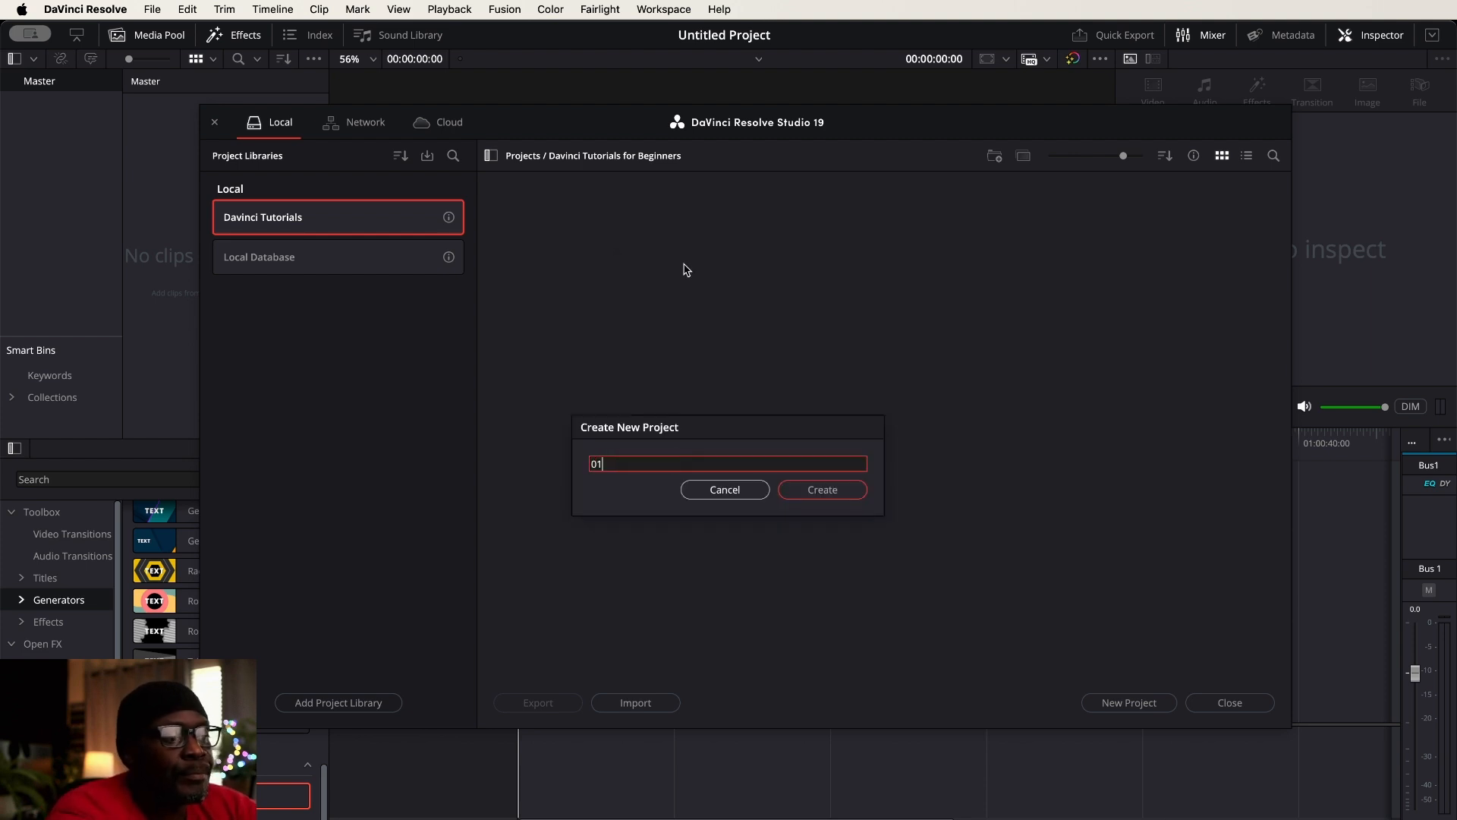
pyautogui.write('-Da')
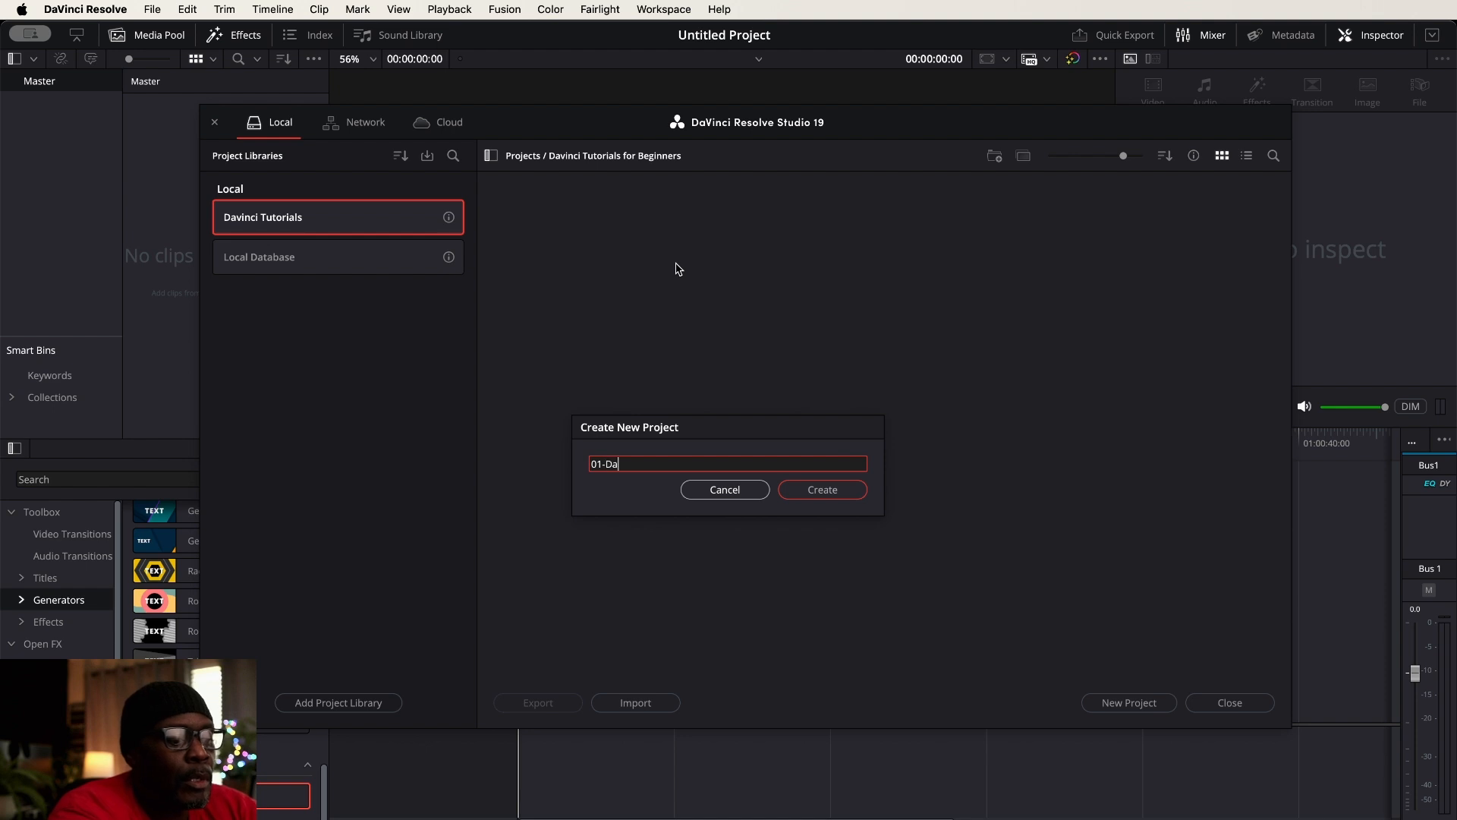
pyautogui.write('vinci R')
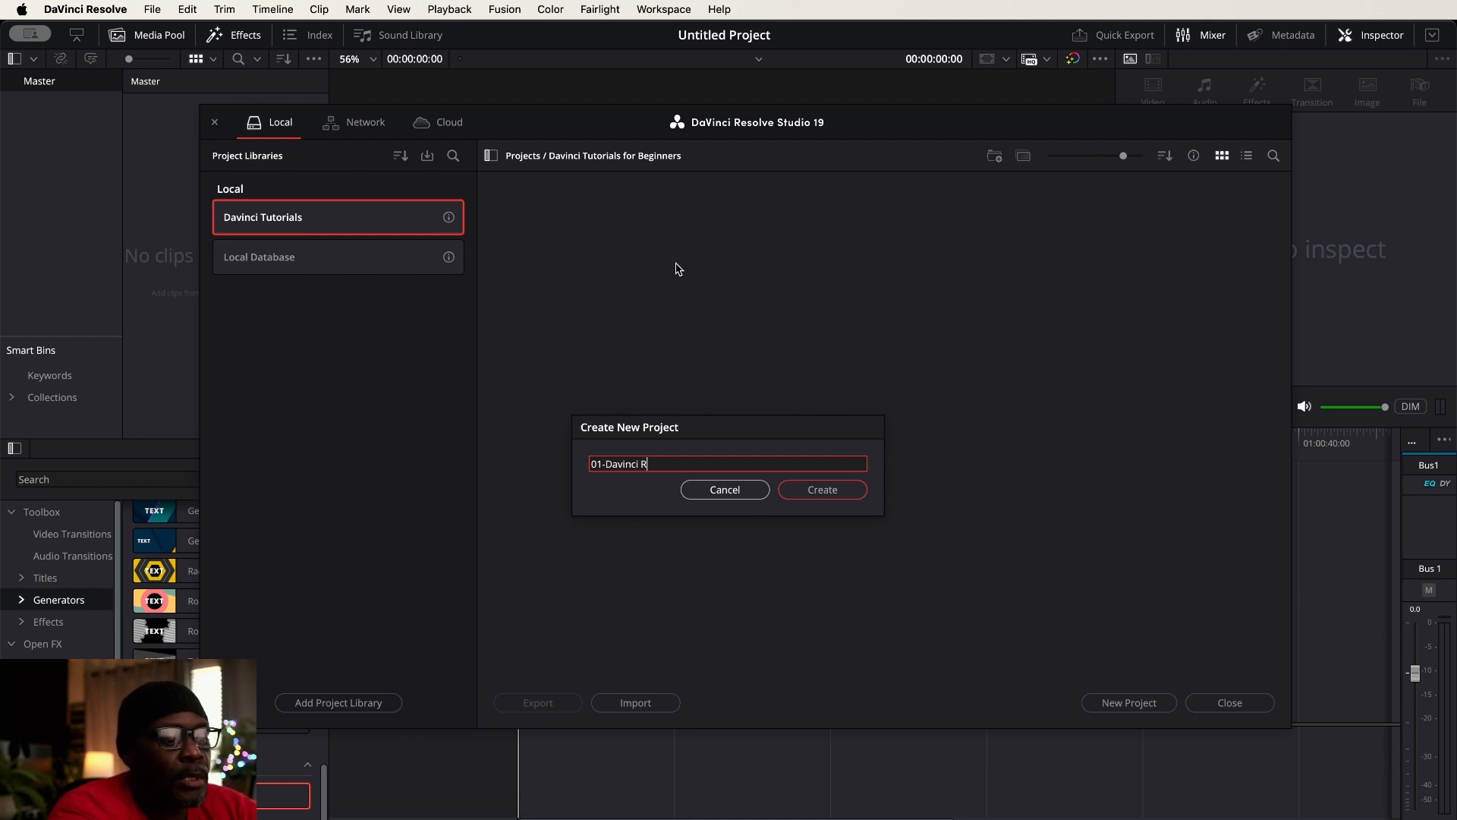
pyautogui.write('esolve Setups')
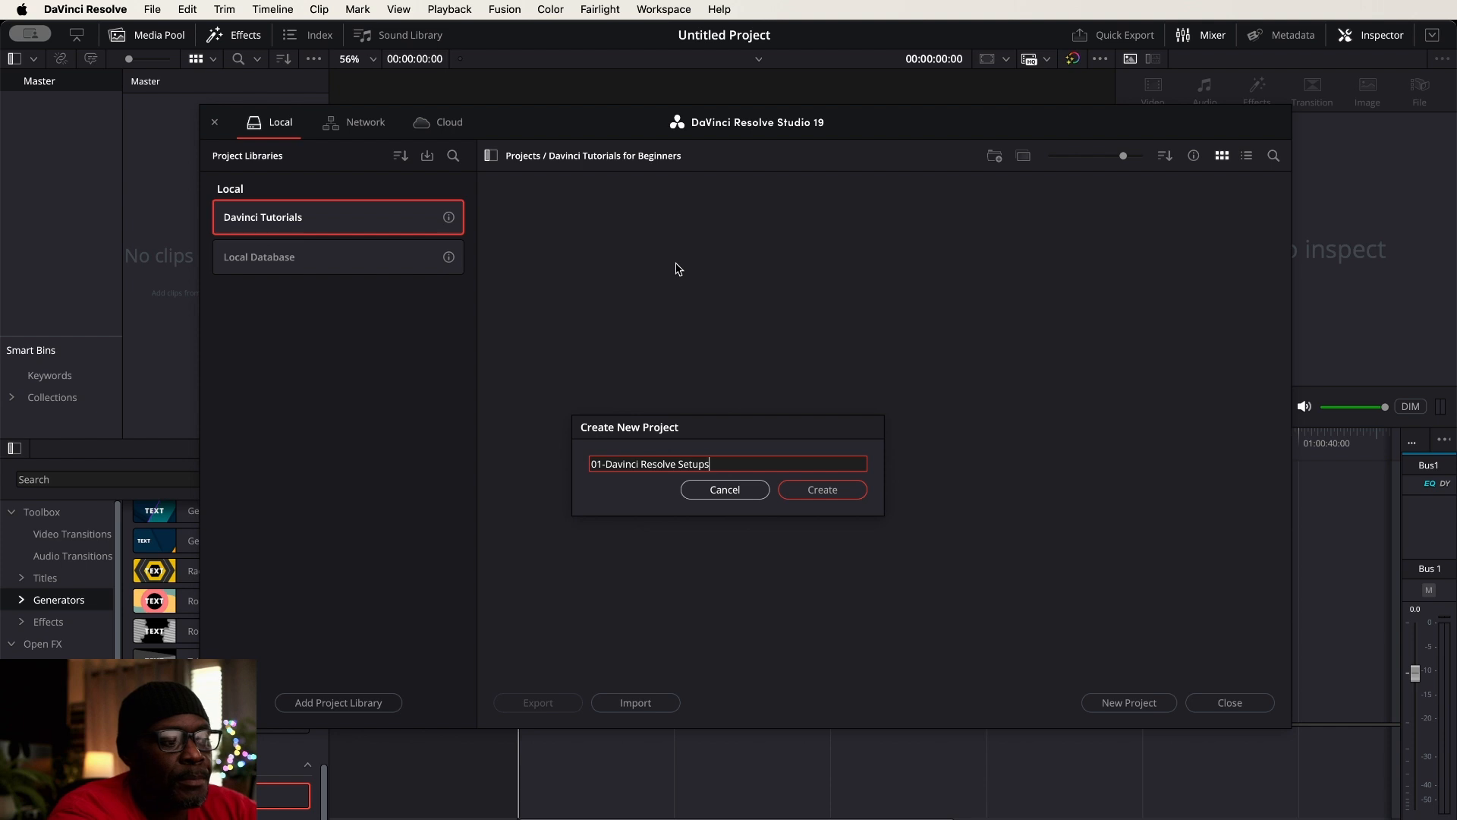
pyautogui.press('Return')
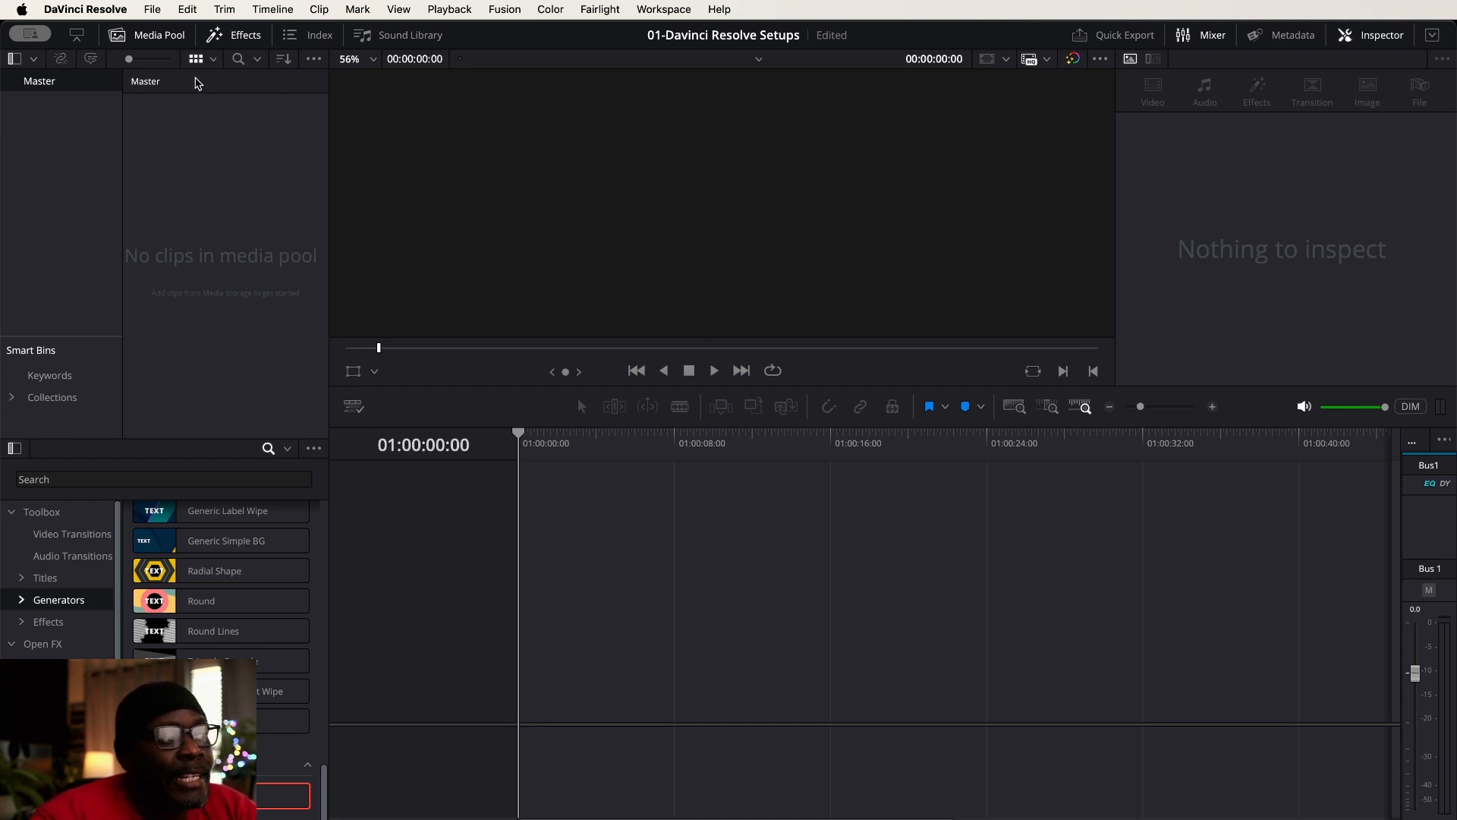
# - Reopen the Project Manager, view the root of the Davinci Tutorials library and return to the Davinci Tutorials for Beginners folder
pyautogui.click(152, 11)
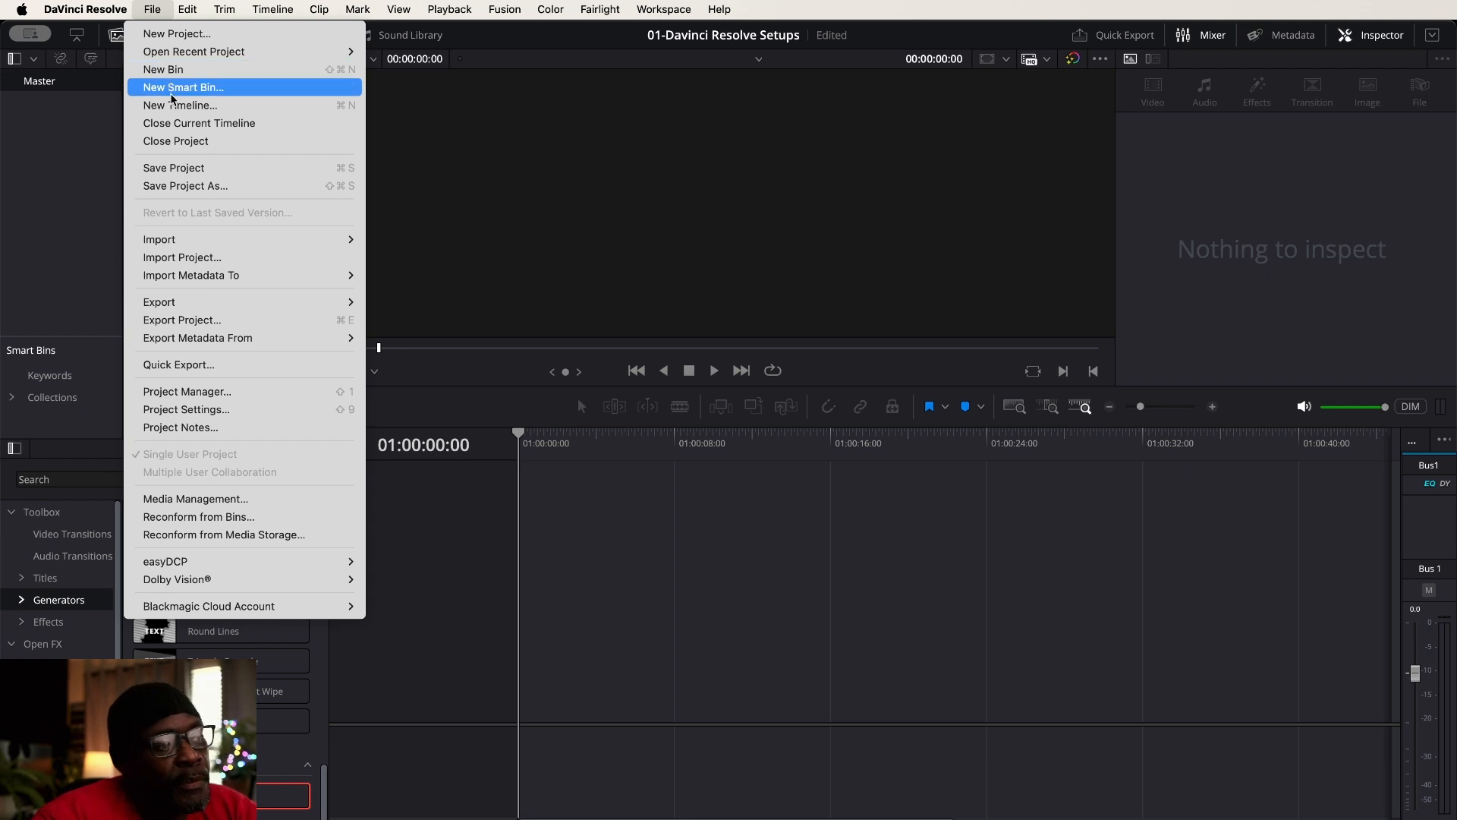
pyautogui.click(201, 392)
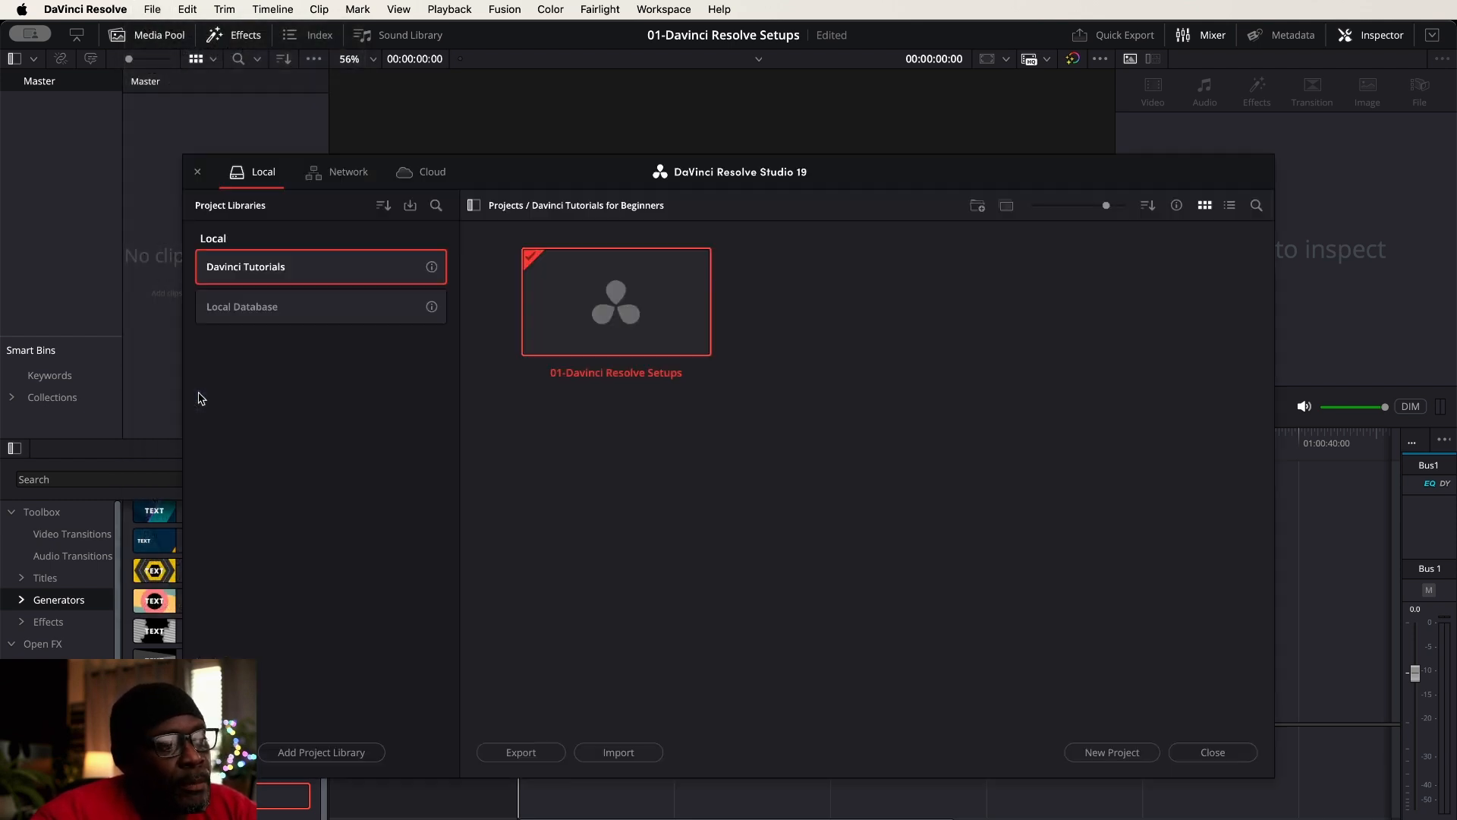
pyautogui.click(502, 218)
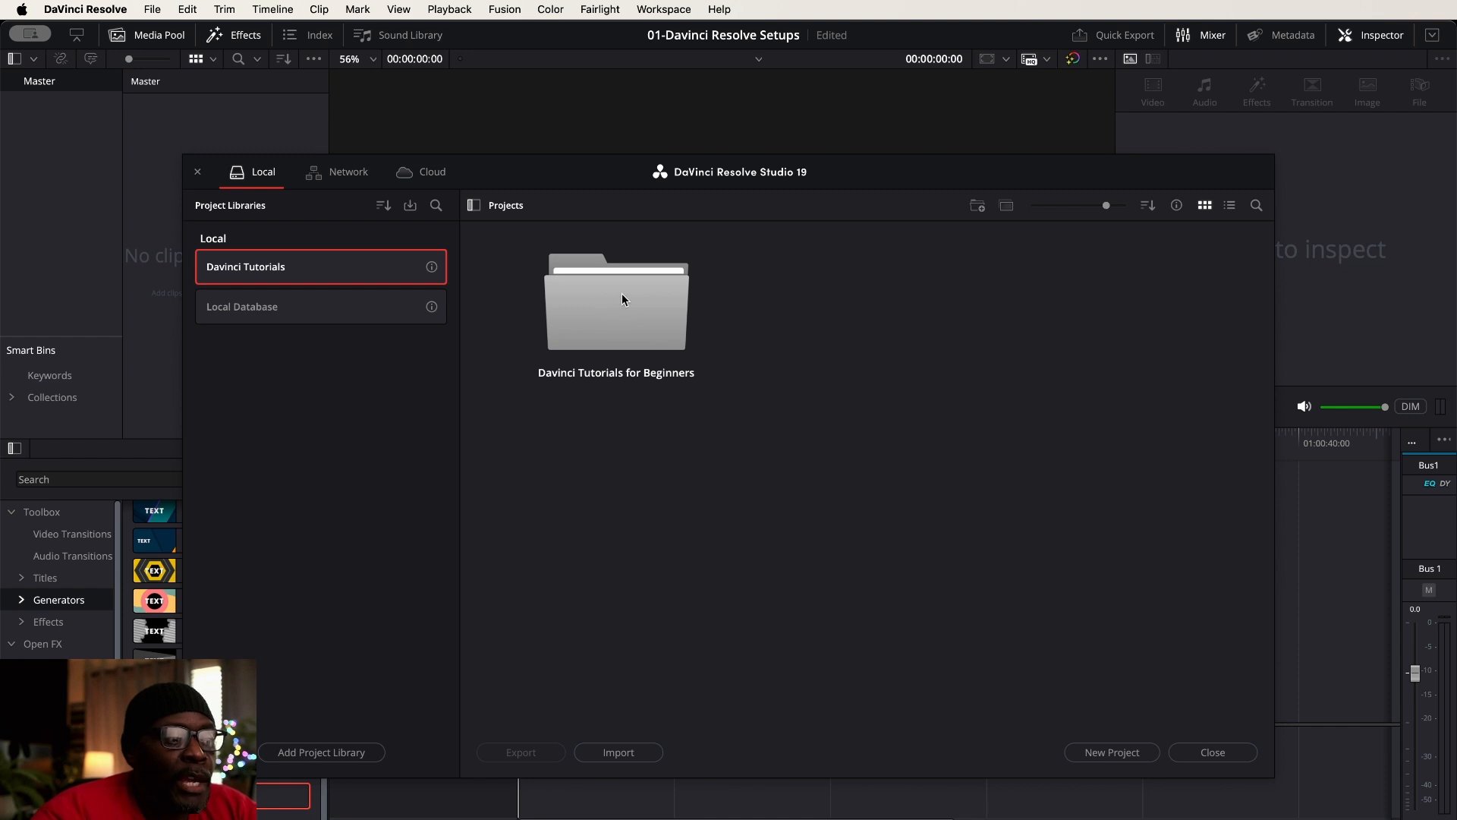
pyautogui.doubleClick(660, 316)
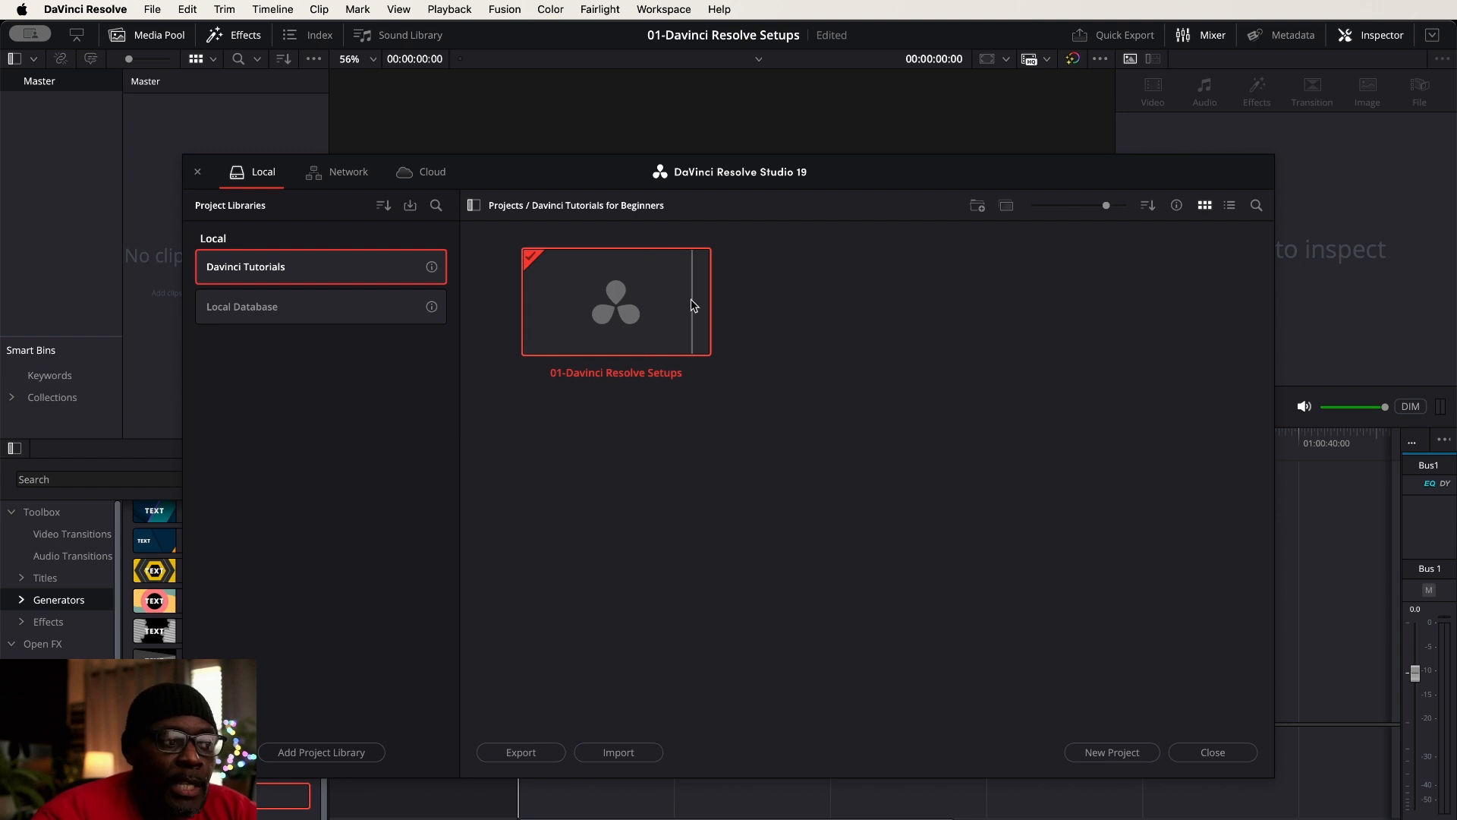
# - Create a second project named "02-Davinci Editing Basics" in the Davinci Tutorials for Beginners folder
pyautogui.rightClick(861, 306)
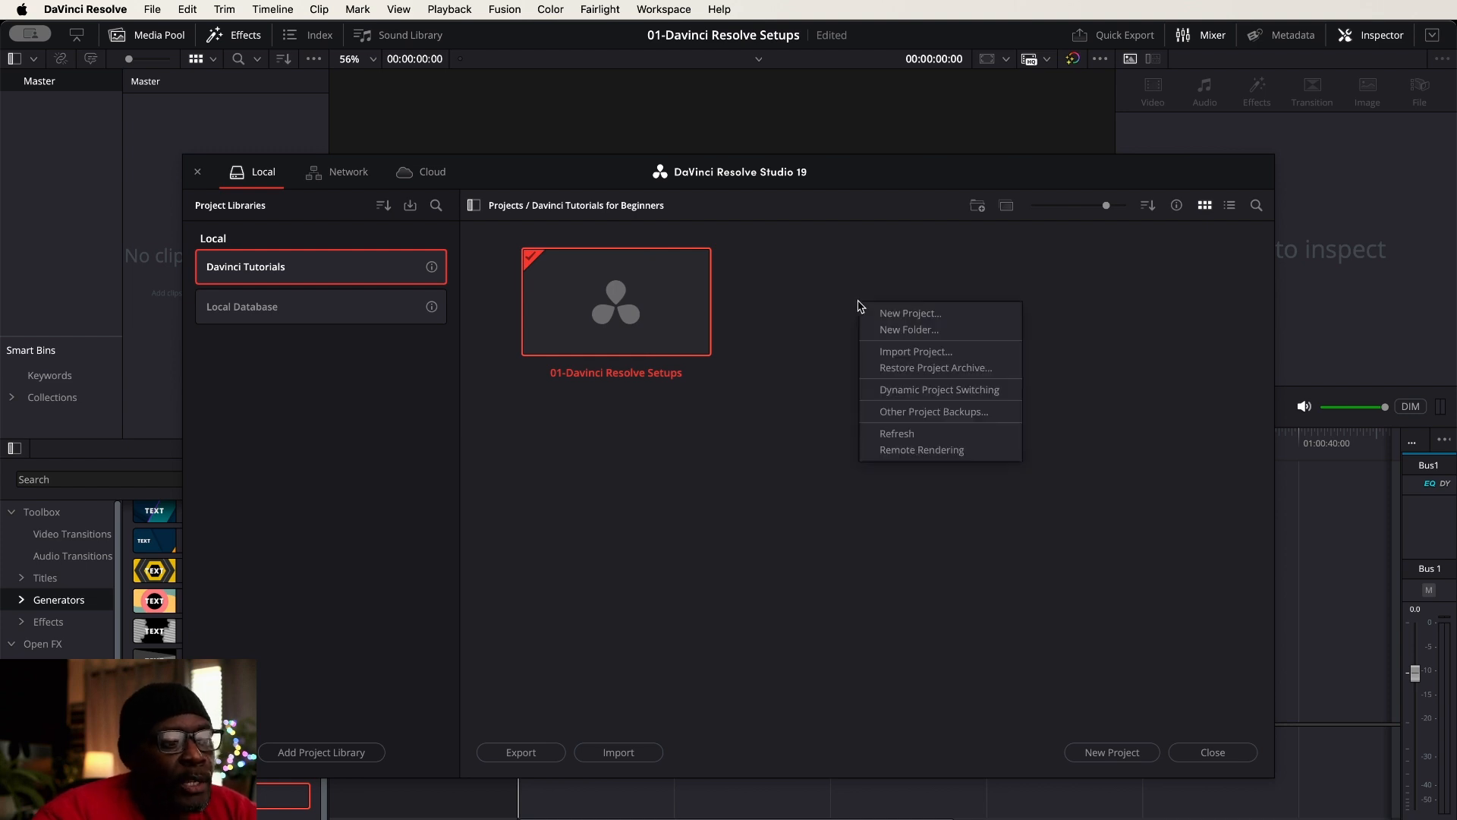
pyautogui.click(908, 316)
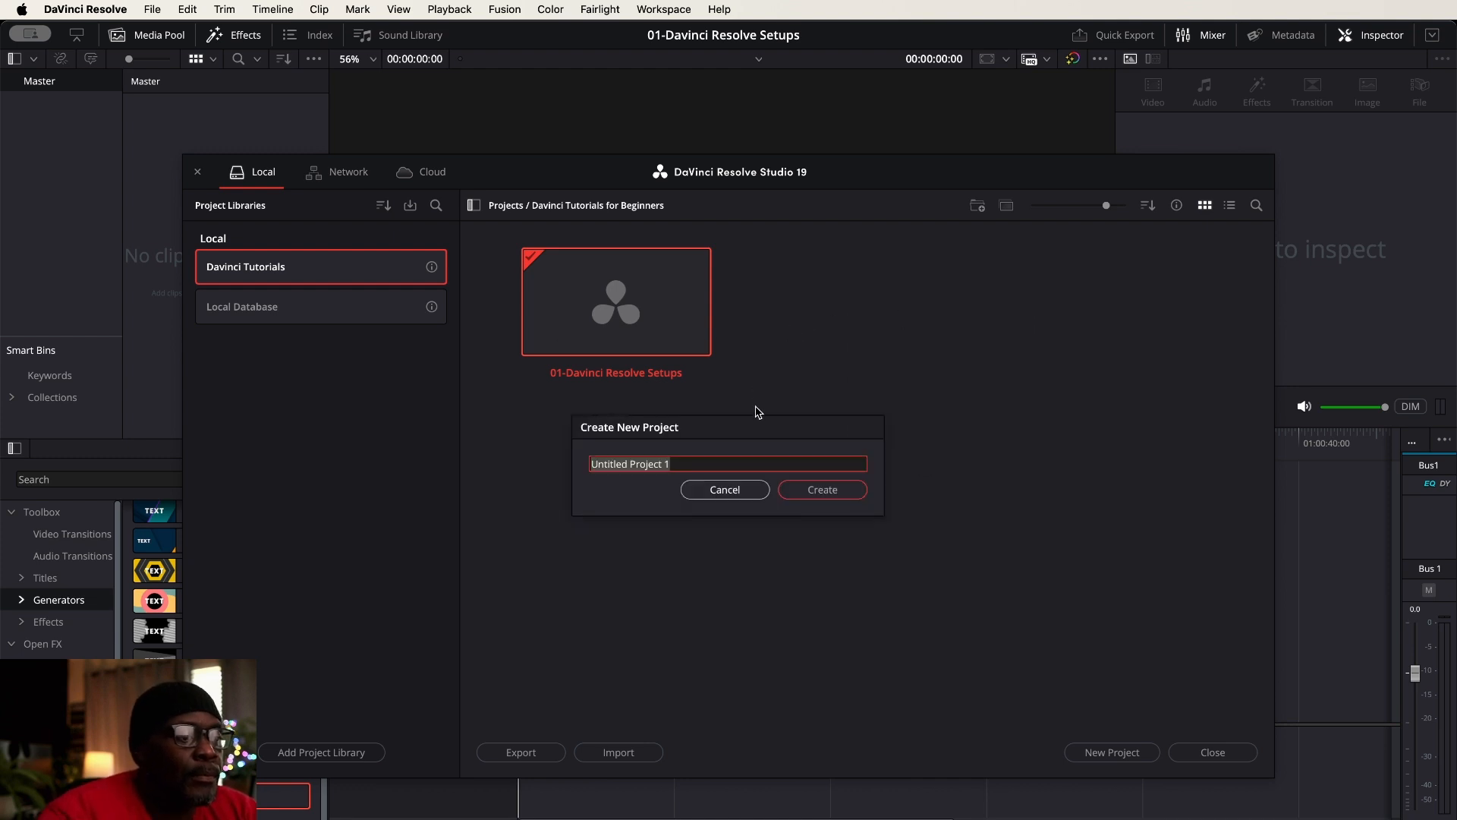
pyautogui.write('02-Davinci')
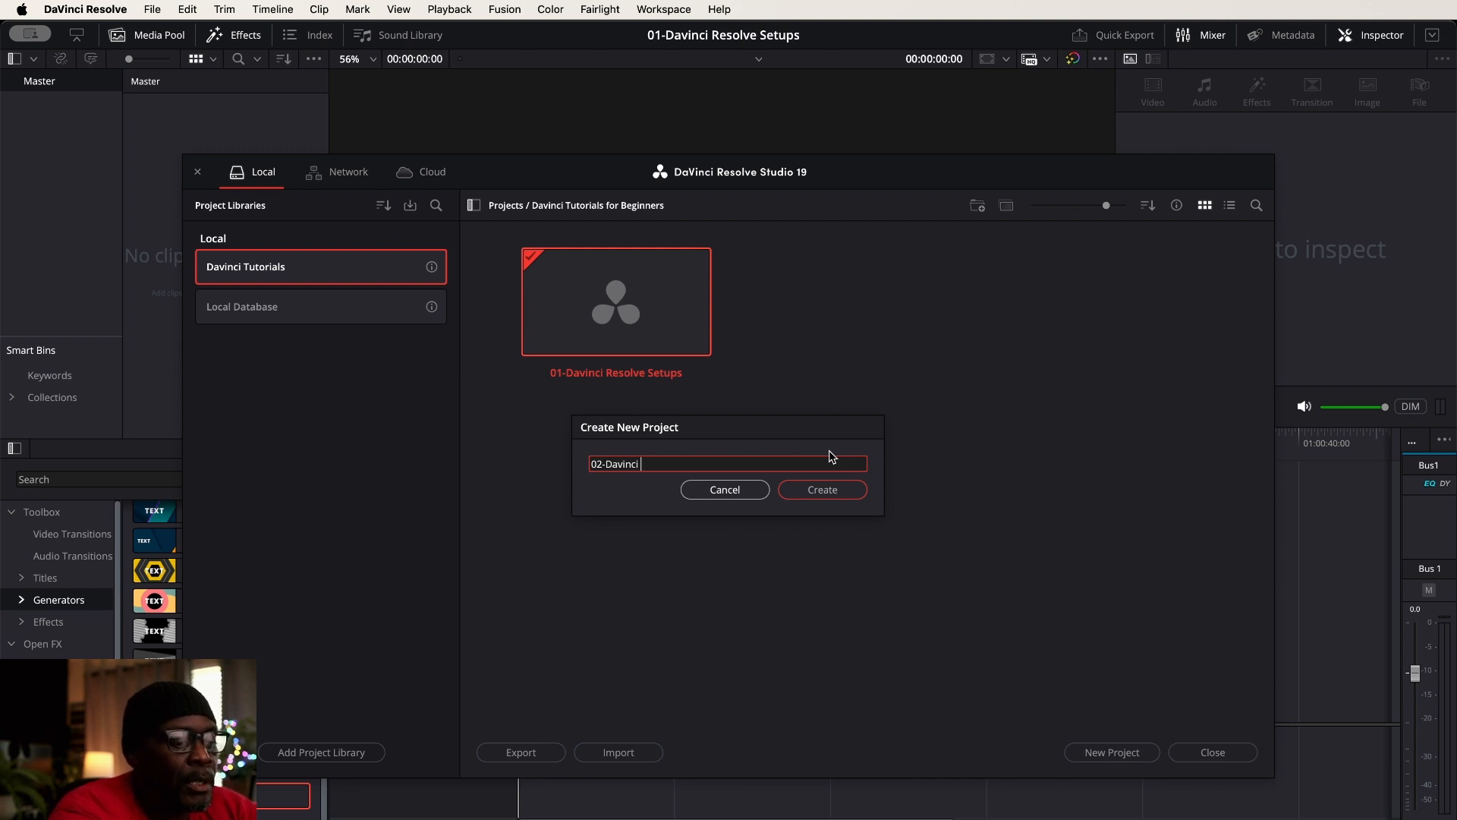
pyautogui.write('Basics')
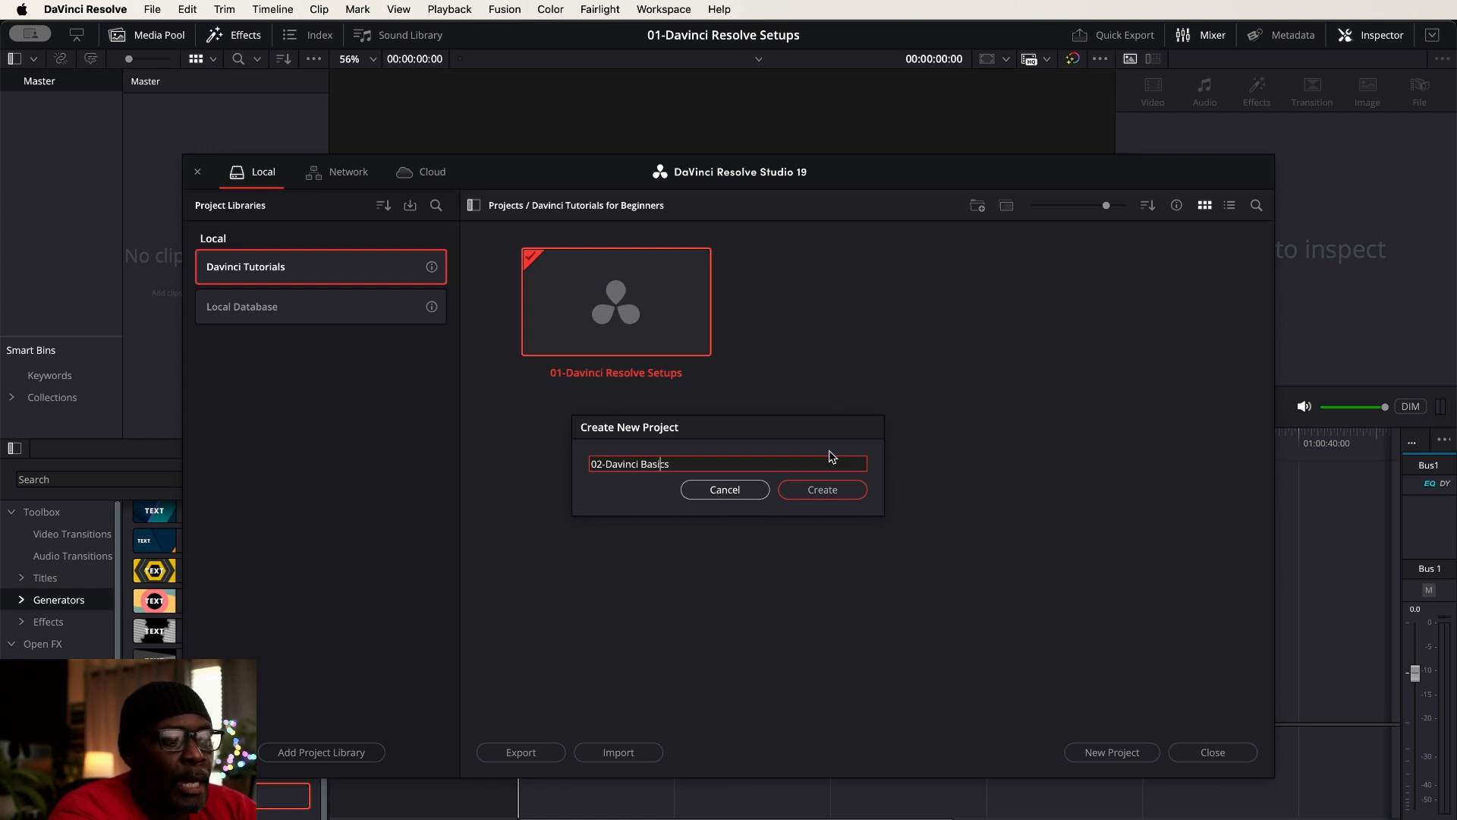
pyautogui.write('Editing')
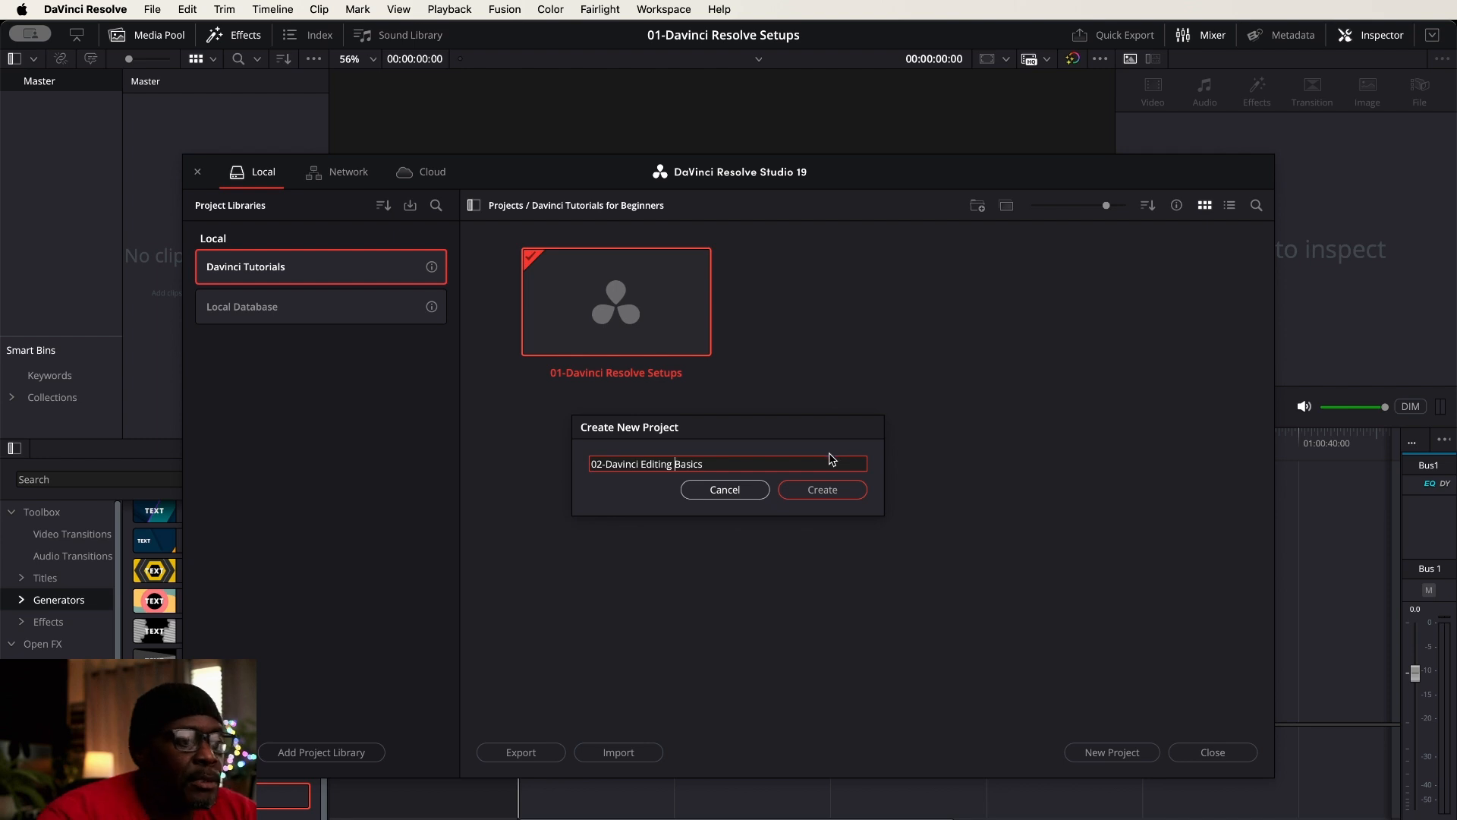
pyautogui.click(818, 489)
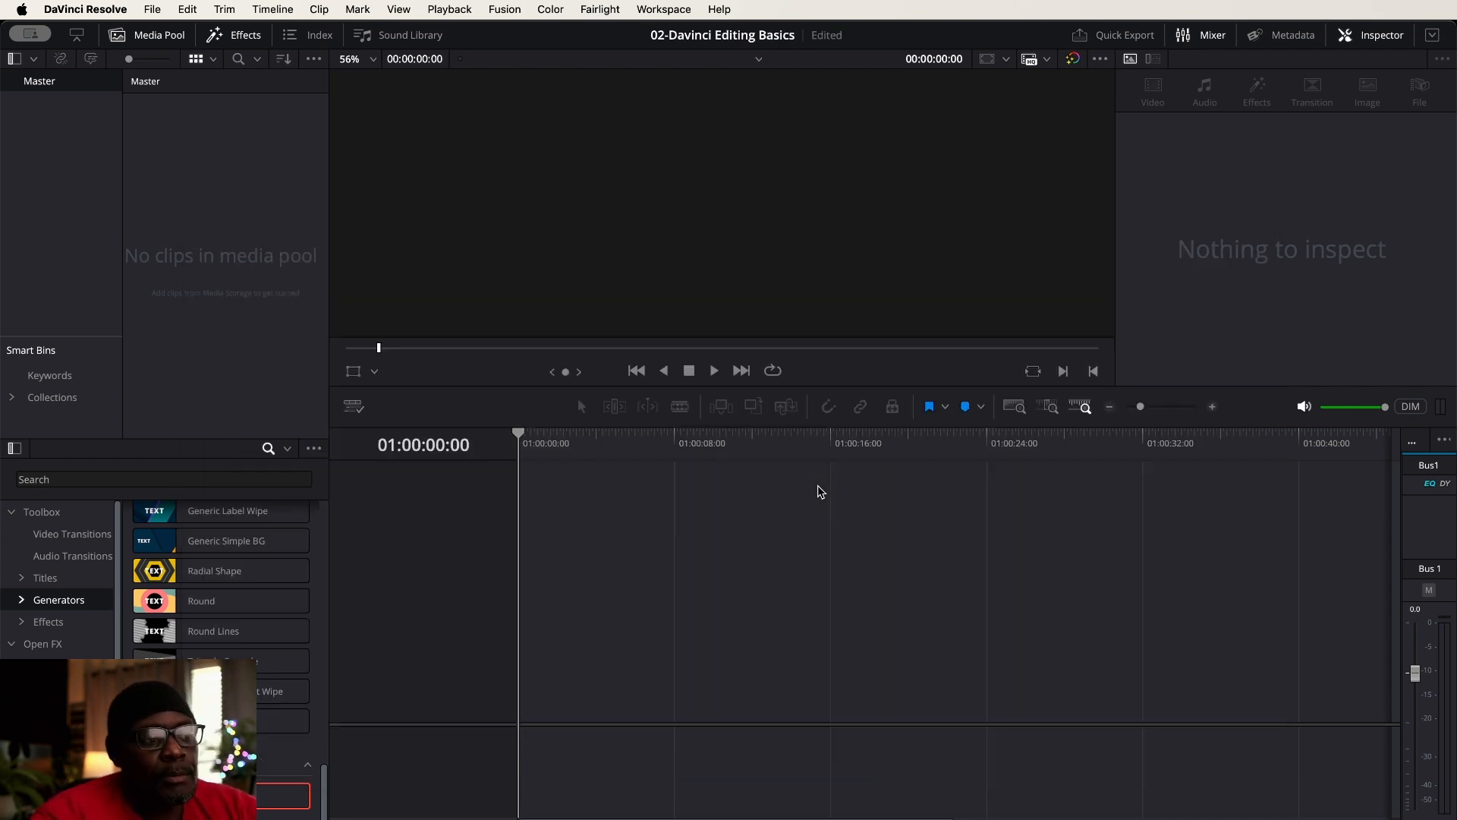
# - Bring the Project Manager back up and review the library's root folder and the projects inside Davinci Tutorials for Beginners
pyautogui.click(153, 10)
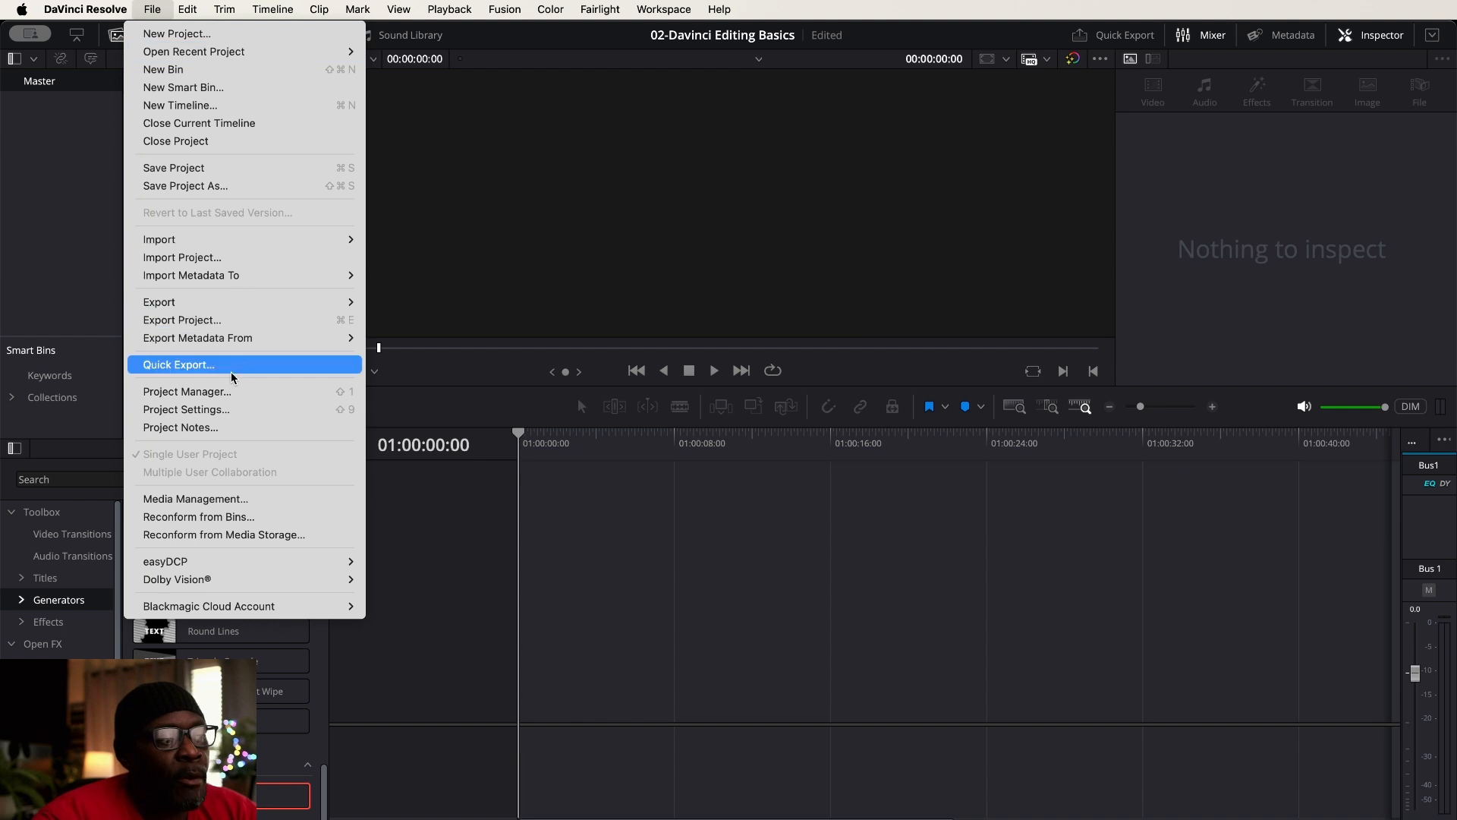
pyautogui.click(220, 395)
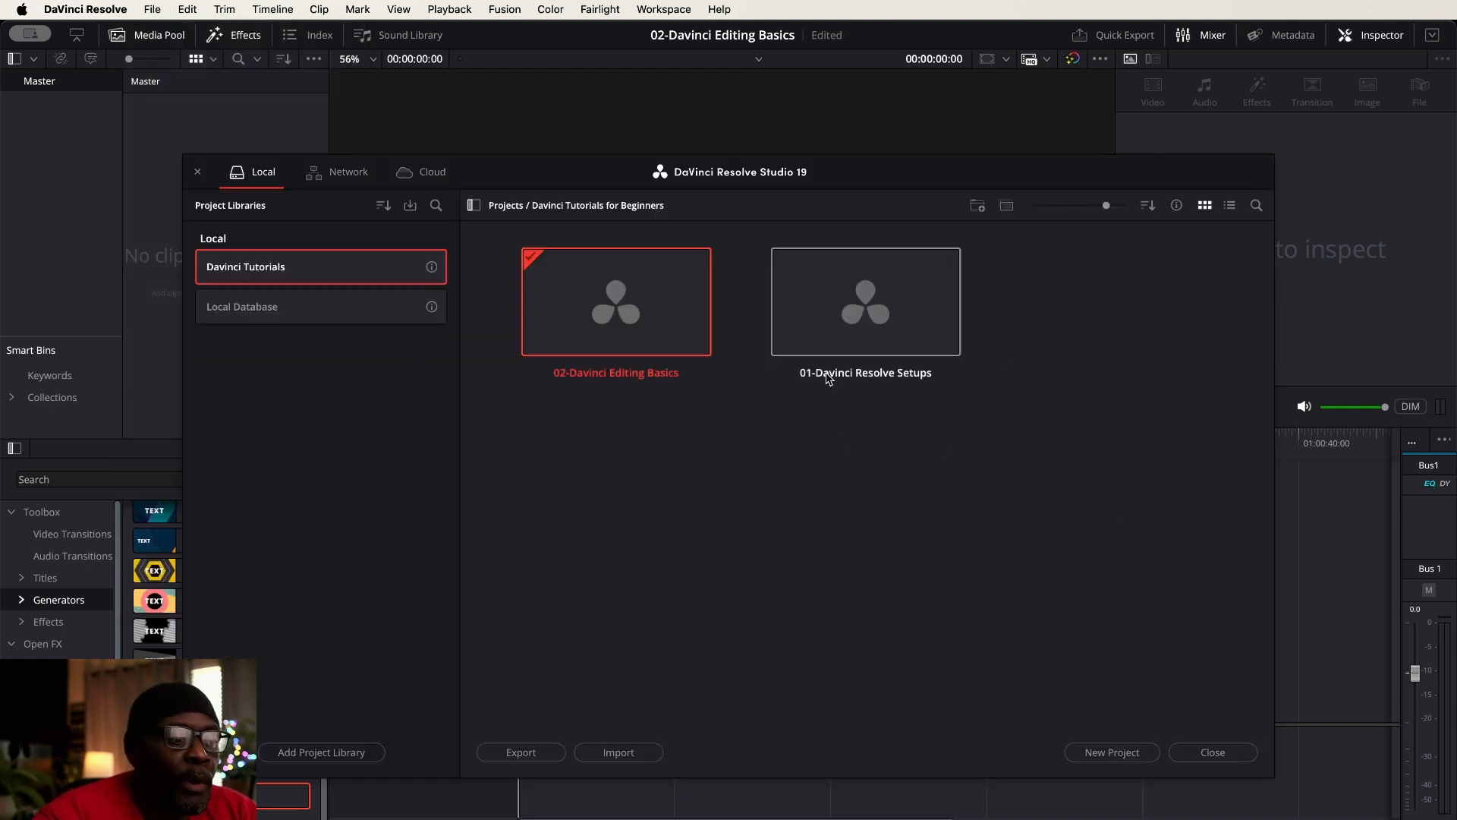
pyautogui.click(506, 206)
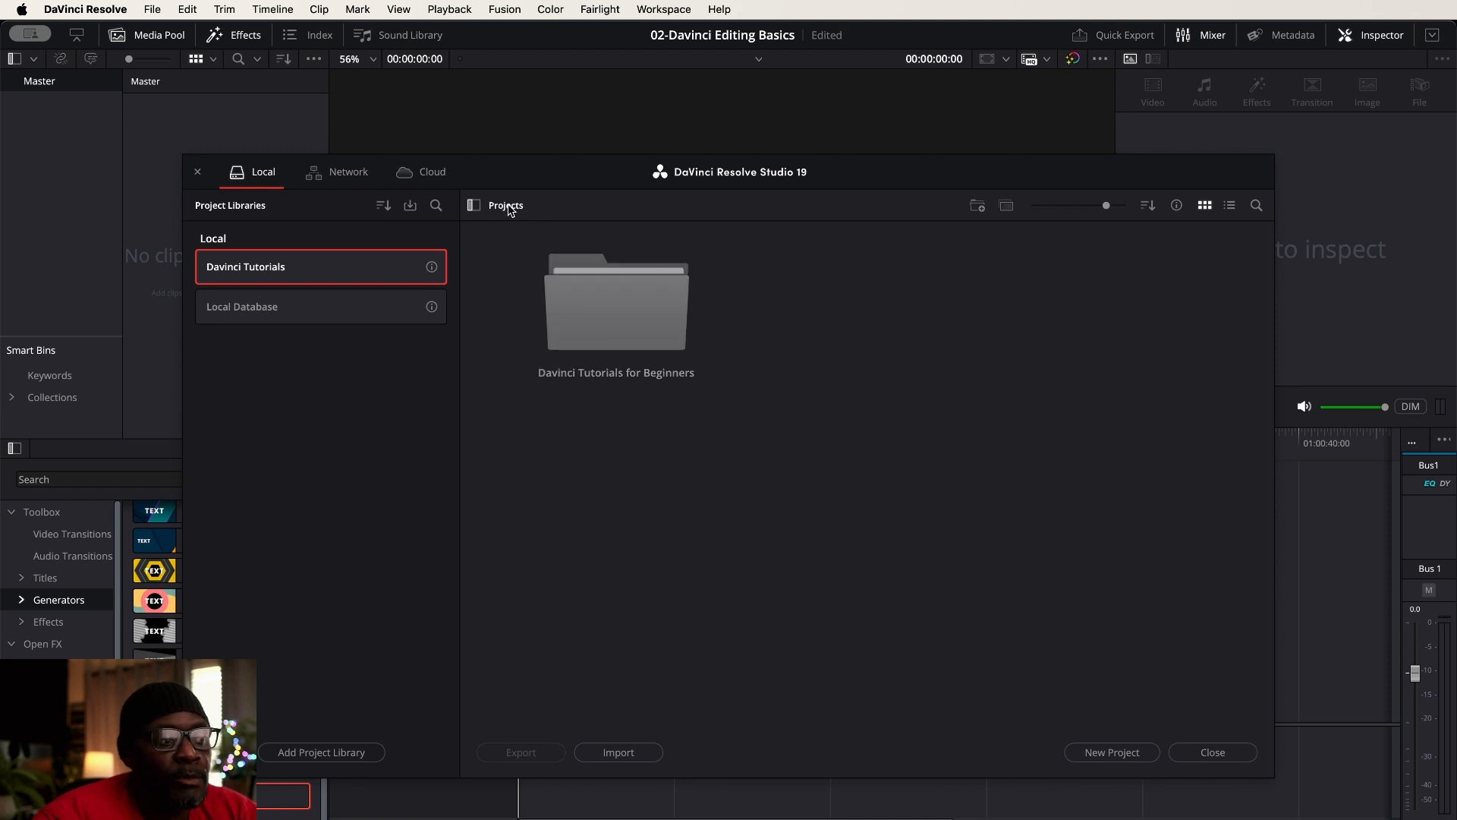
pyautogui.doubleClick(607, 299)
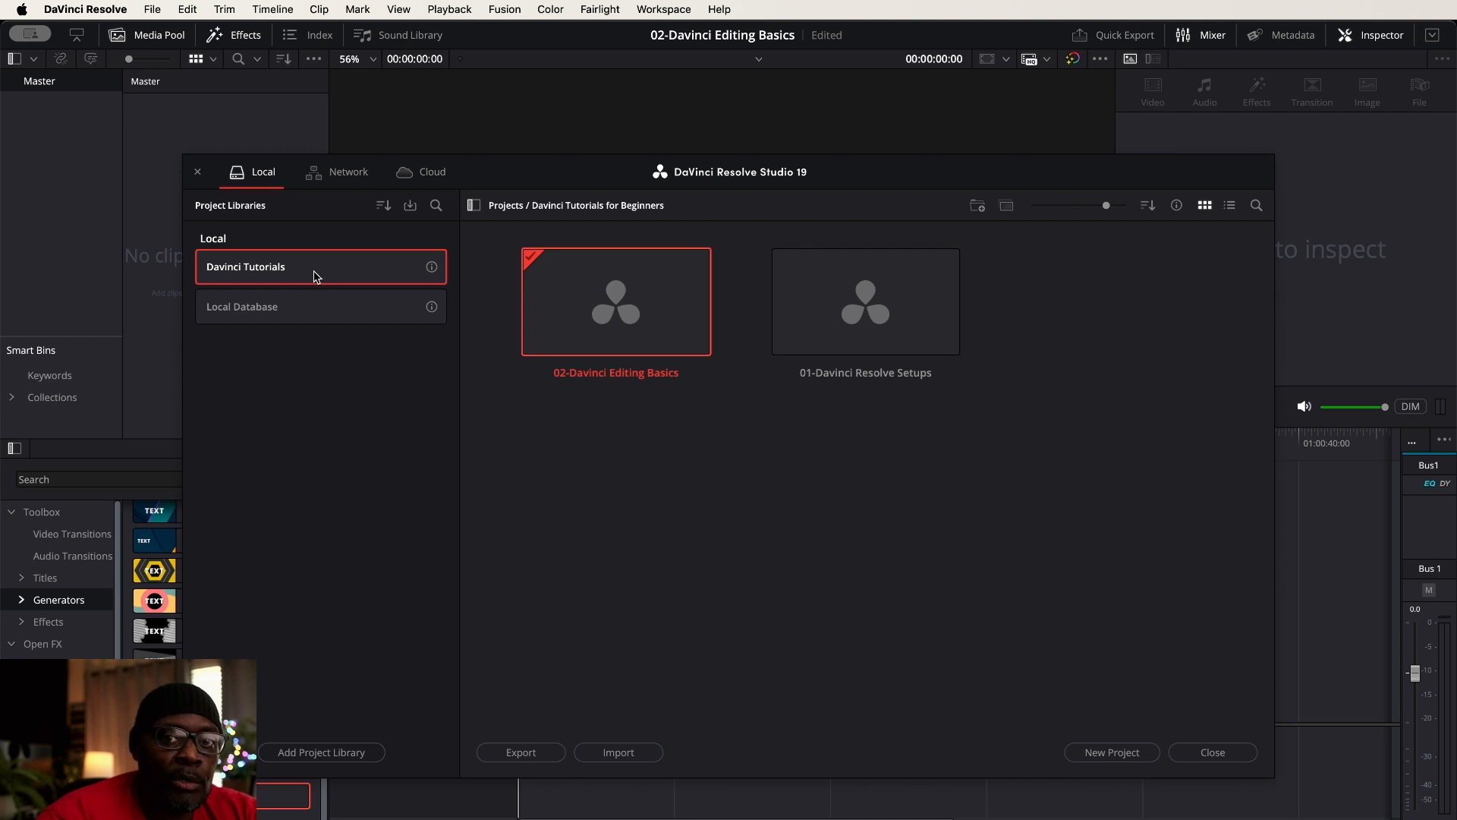
# - Create a folder named "Davinci Practice Reps" at the root of the Davinci Tutorials library
pyautogui.click(507, 210)
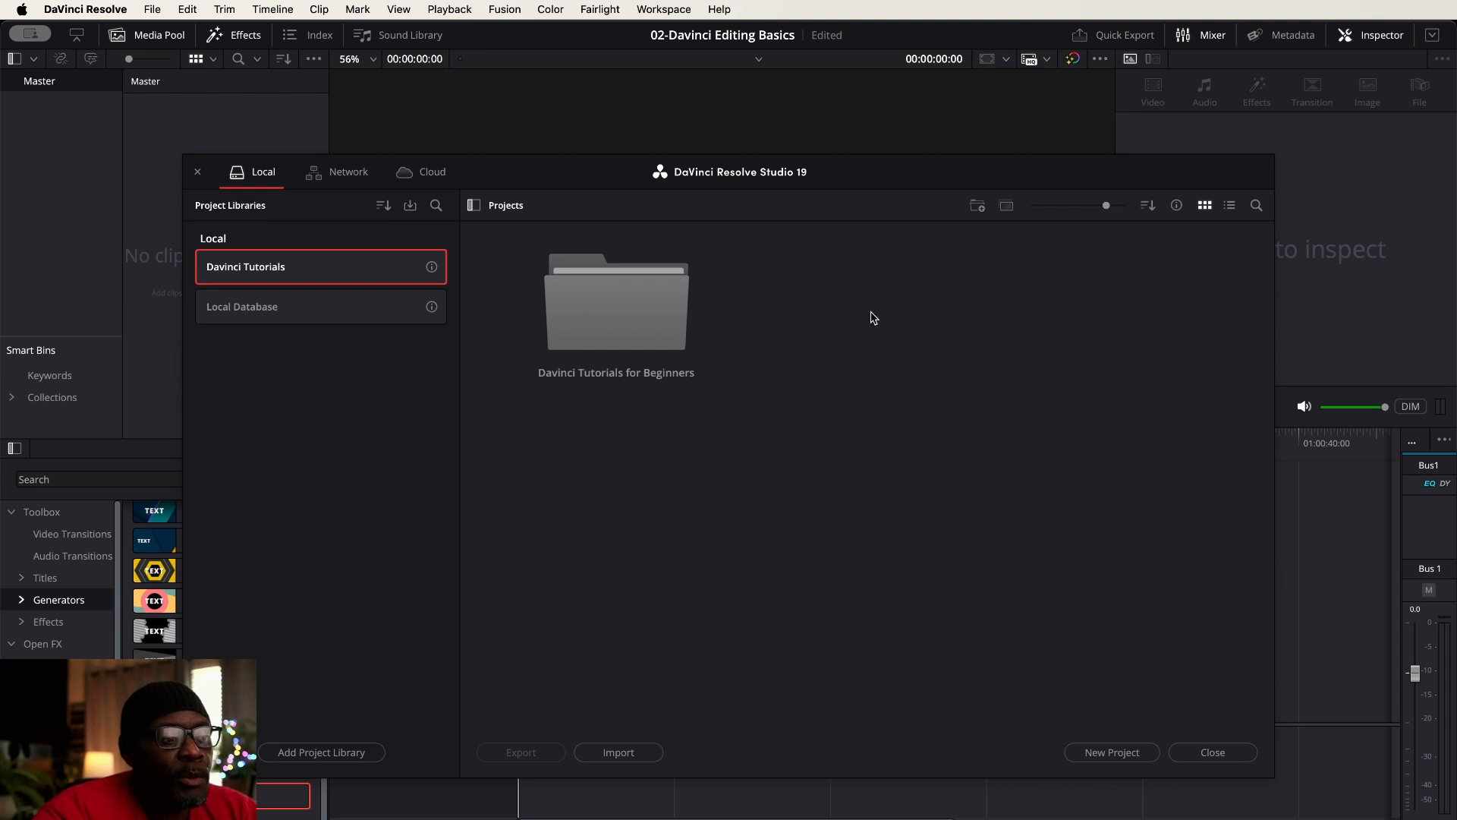
pyautogui.rightClick(800, 308)
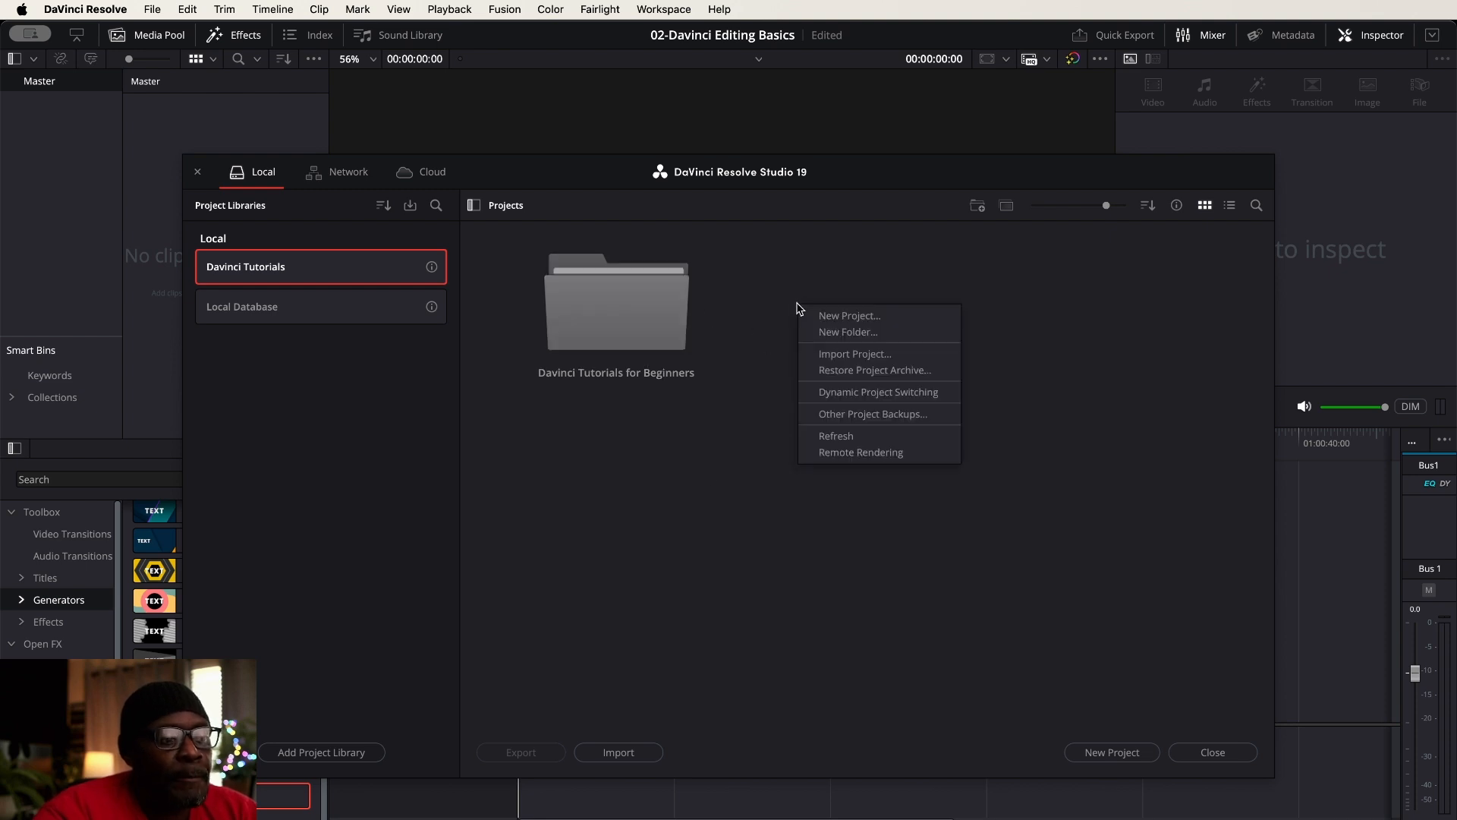
pyautogui.click(870, 340)
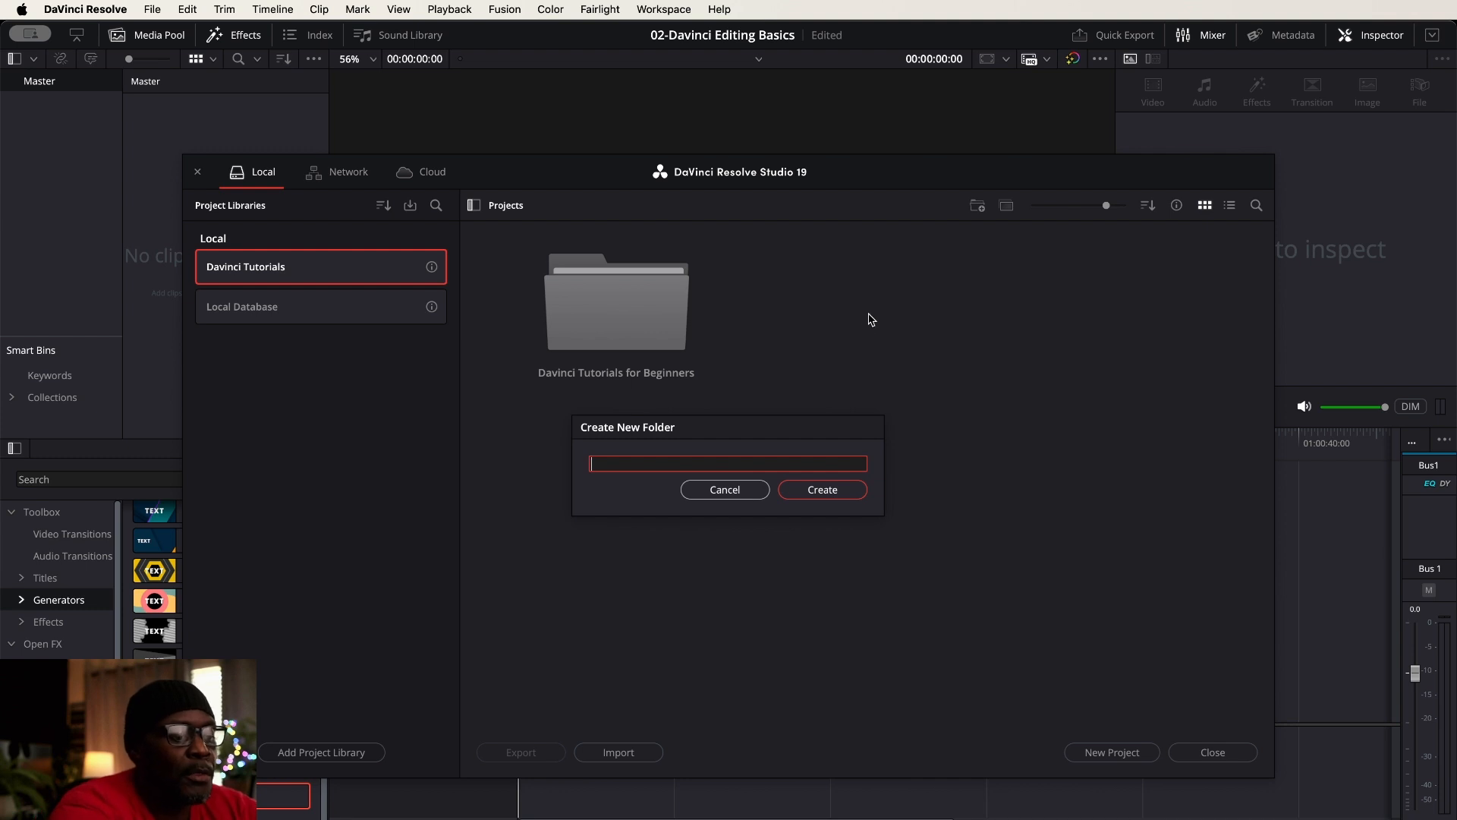
pyautogui.write('Davinci')
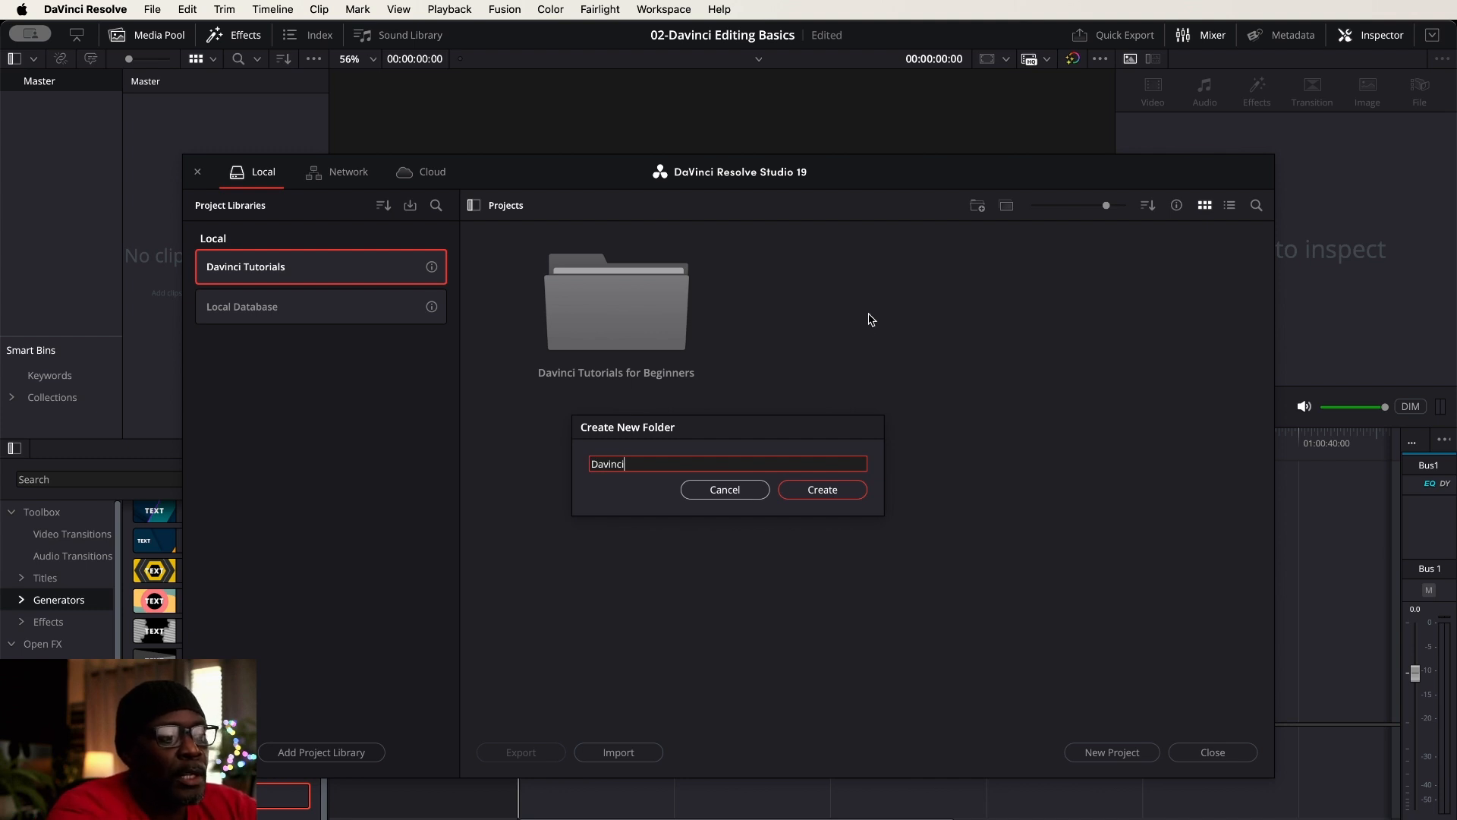
pyautogui.write(' Practice Reps')
pyautogui.press('Return')
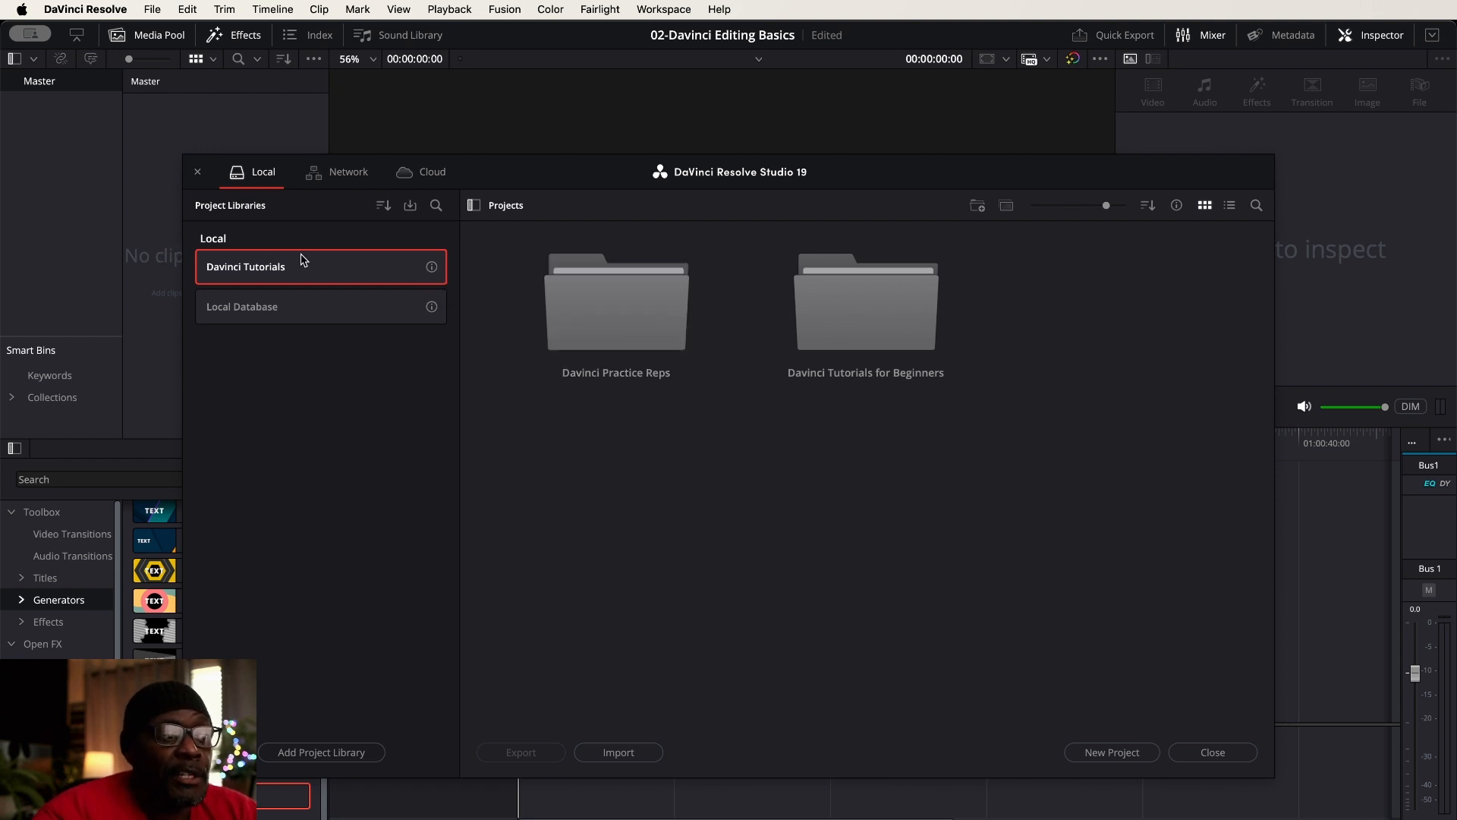
# - Try to copy the 02-Davinci Editing Basics project from the Davinci Tutorials for Beginners folder into the Davinci Practice Reps folder
pyautogui.doubleClick(611, 290)
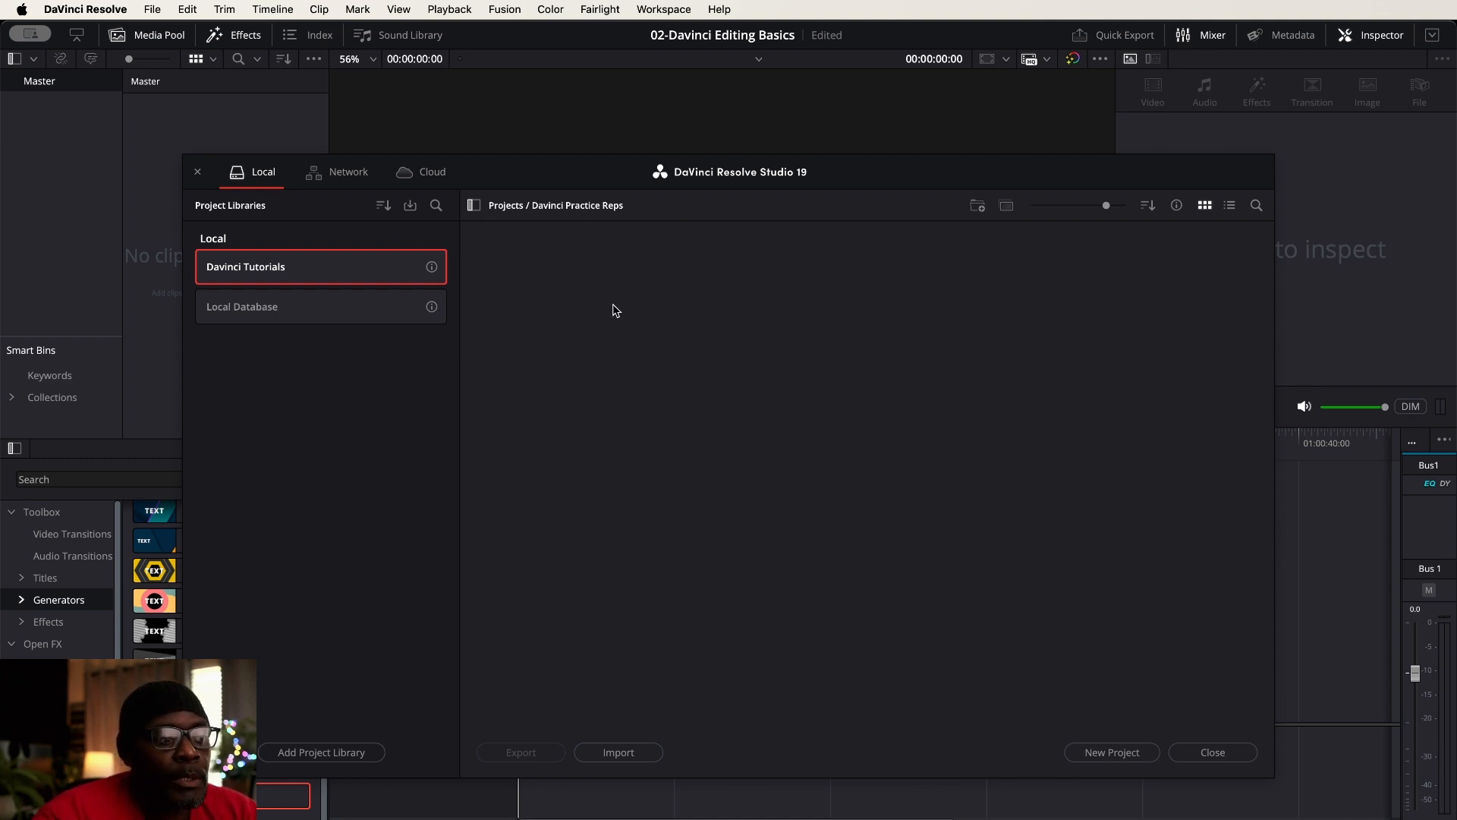
pyautogui.click(505, 207)
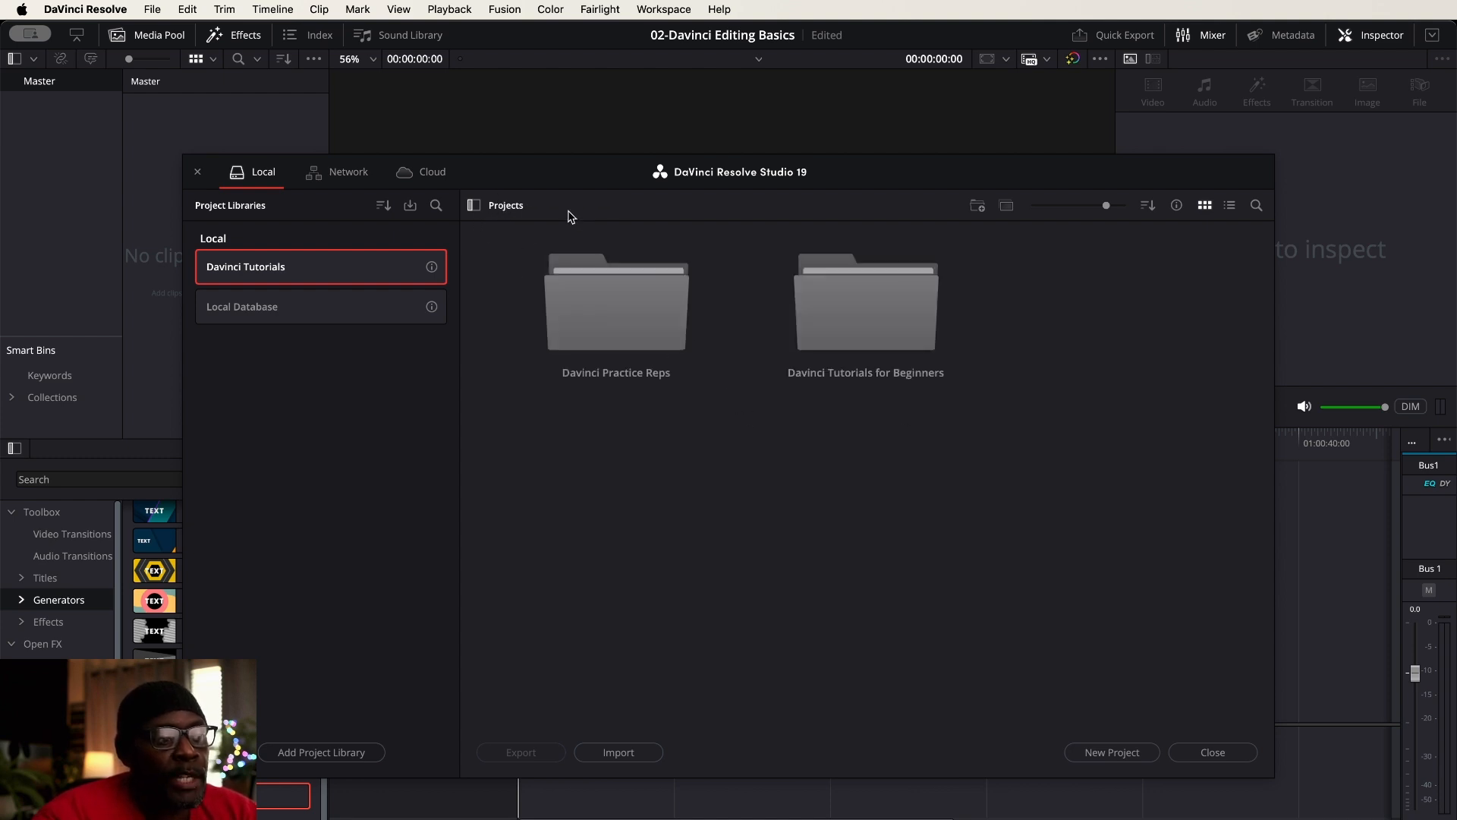
pyautogui.doubleClick(849, 312)
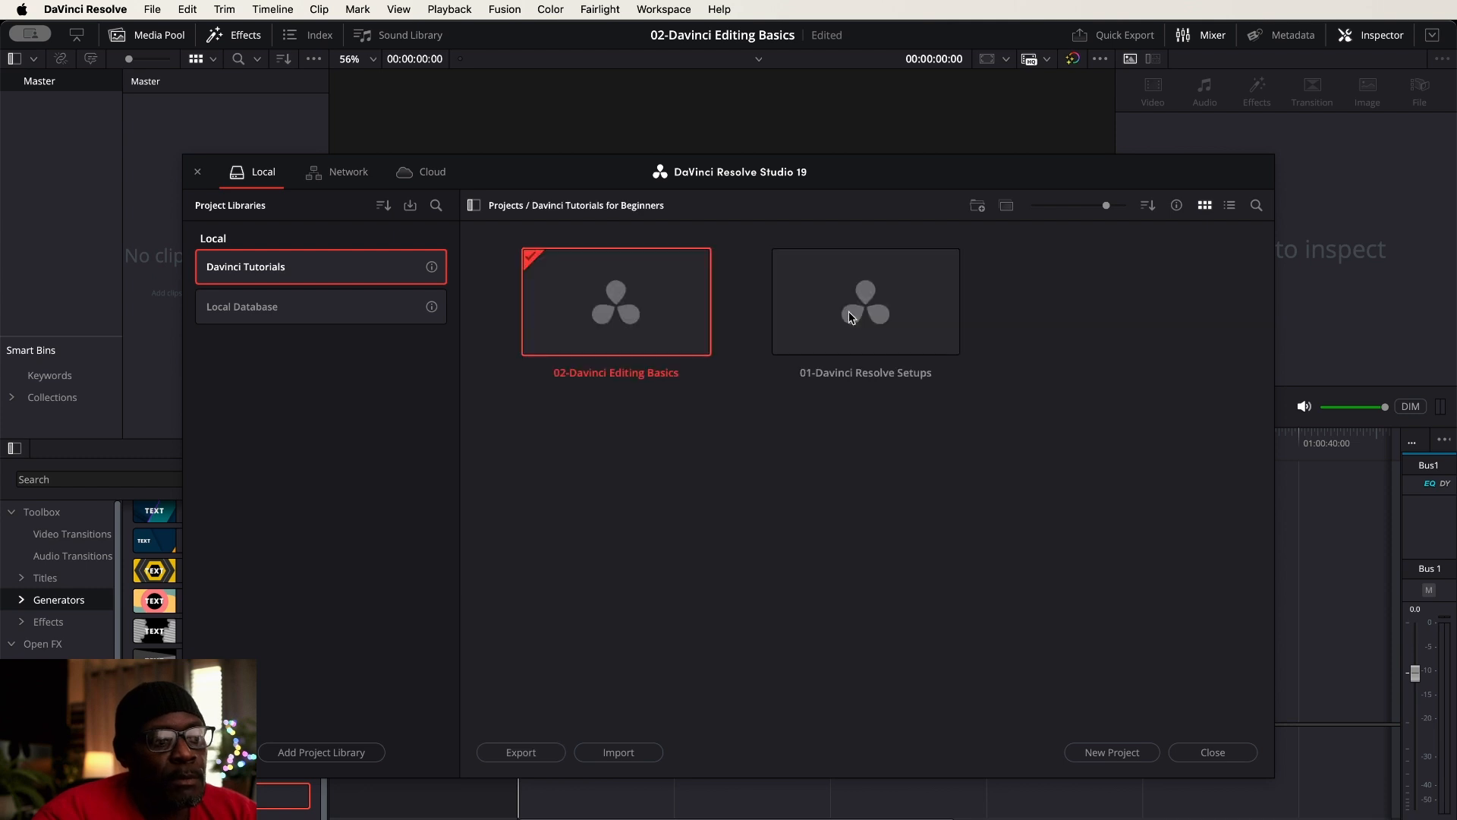
pyautogui.rightClick(625, 300)
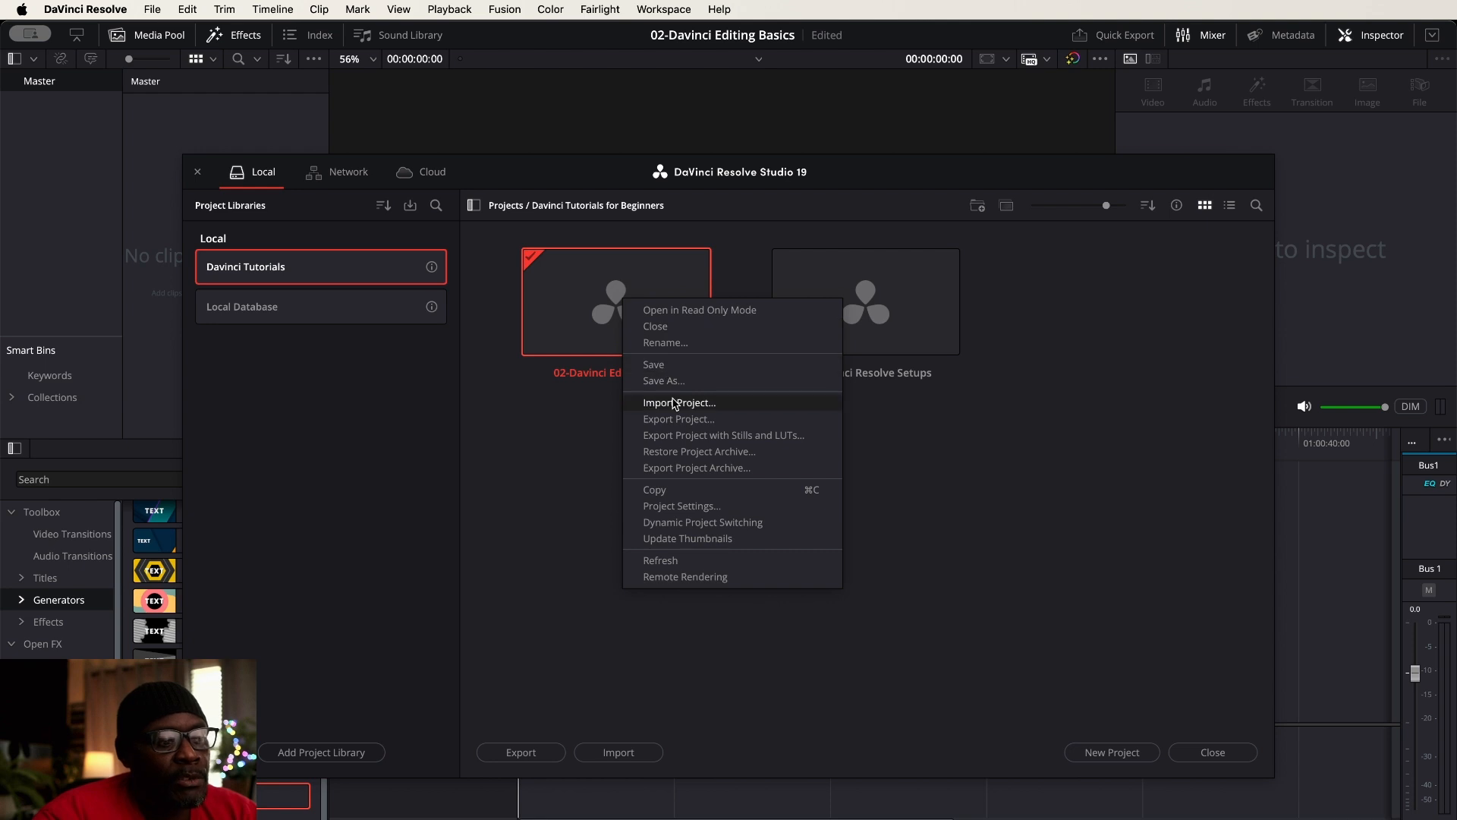
pyautogui.click(668, 489)
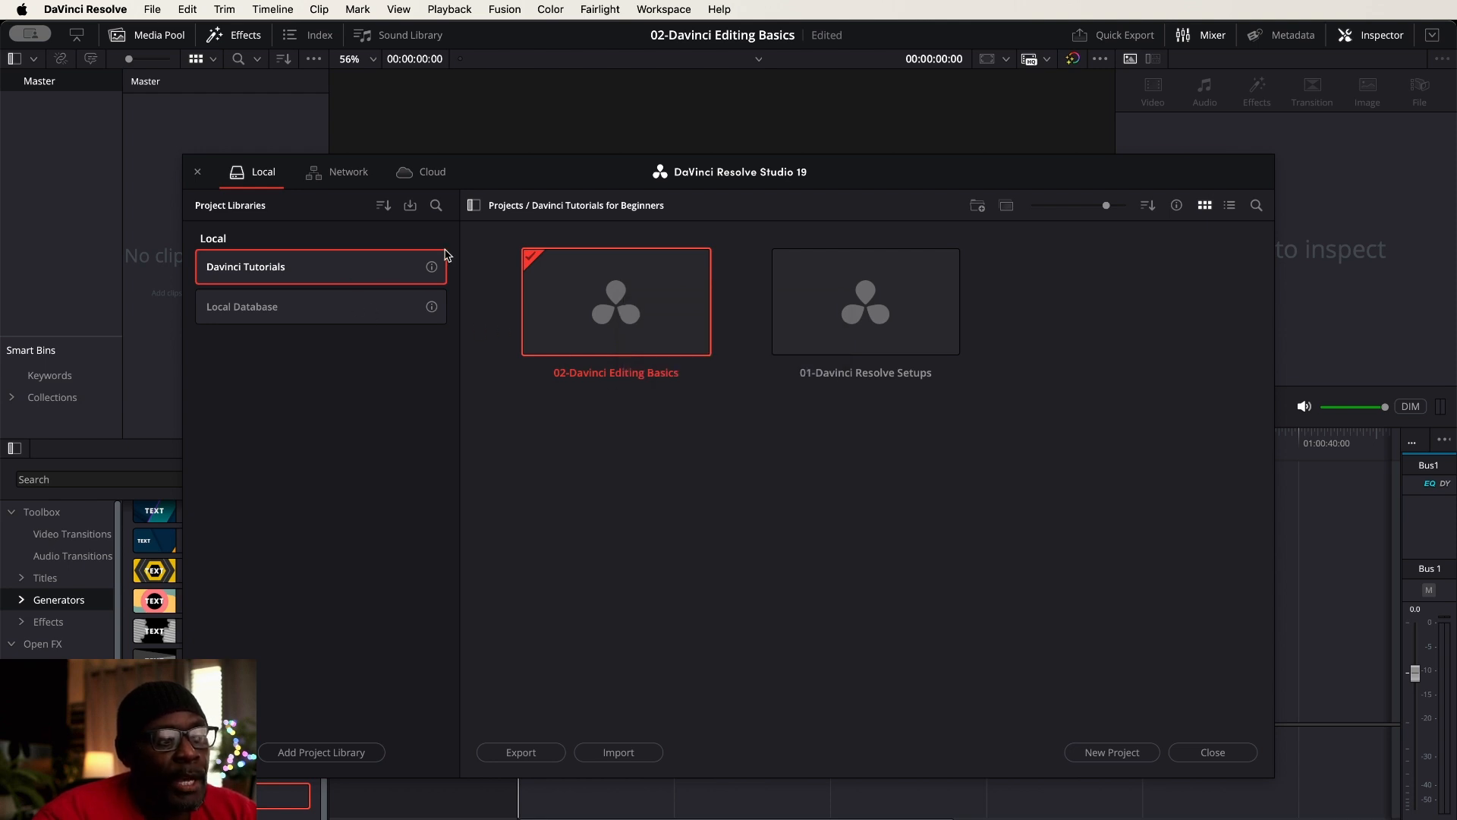
pyautogui.click(512, 208)
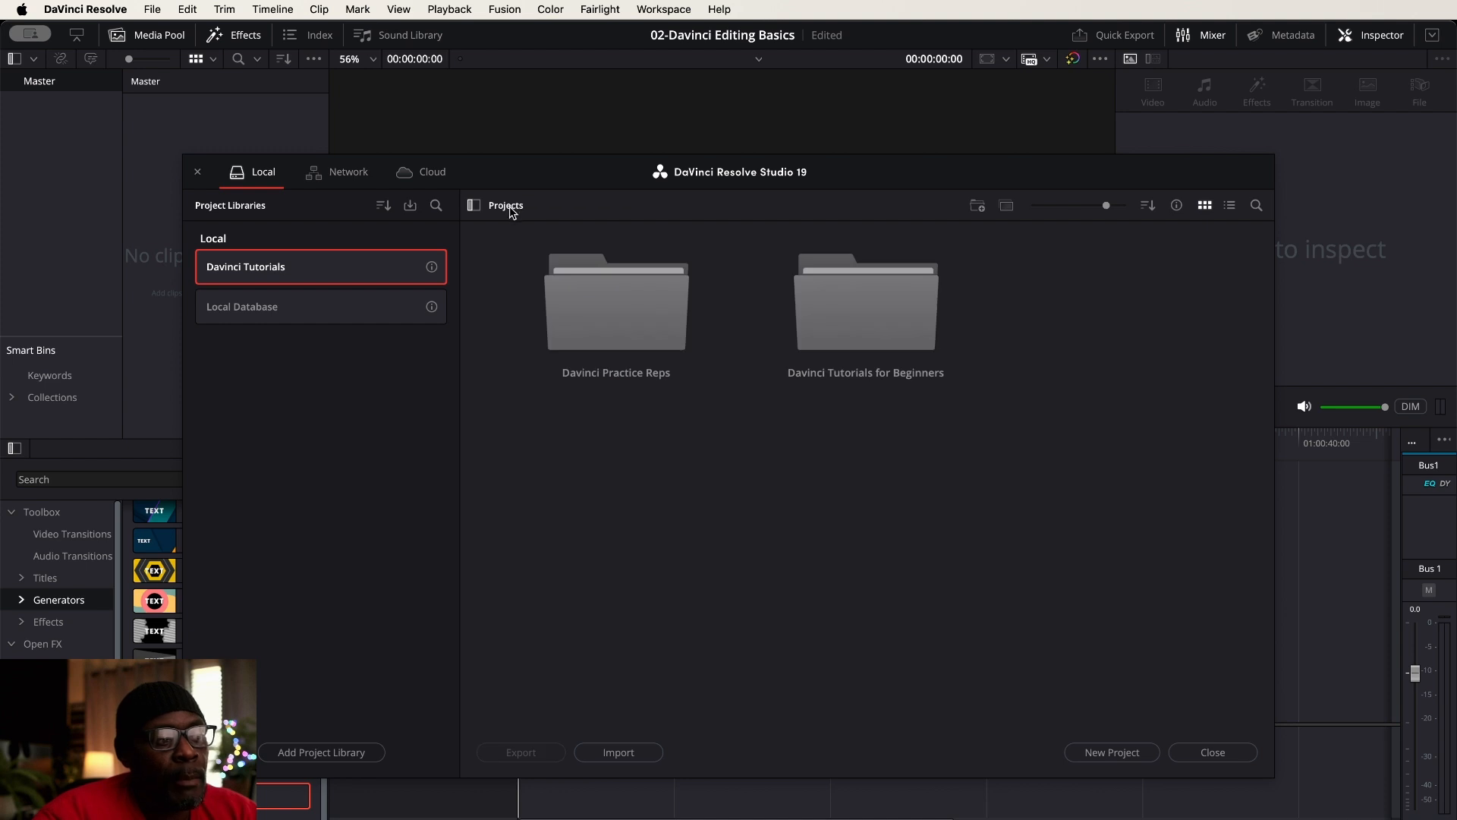
pyautogui.doubleClick(616, 322)
pyautogui.rightClick(628, 315)
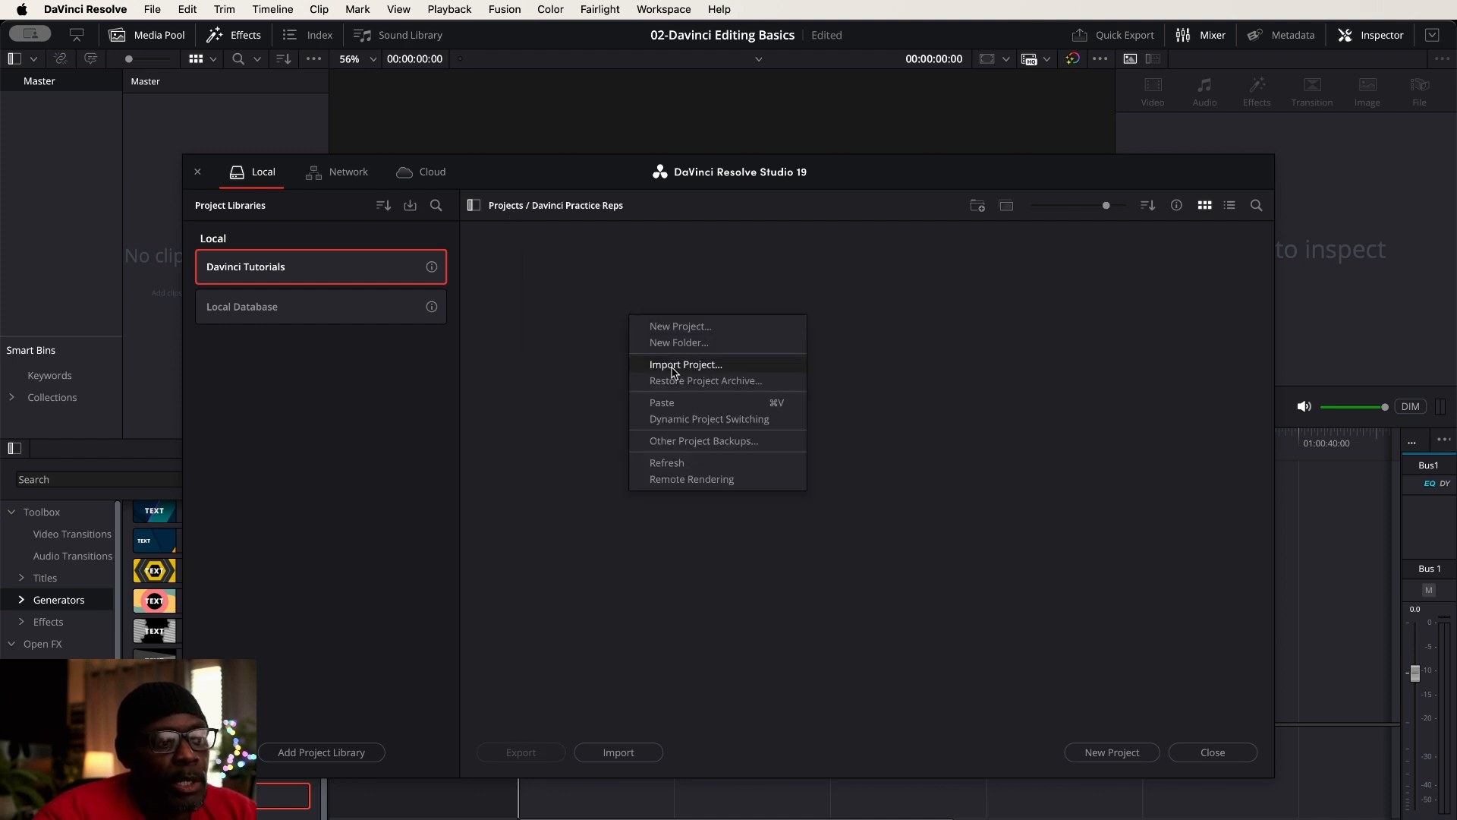
pyautogui.click(677, 402)
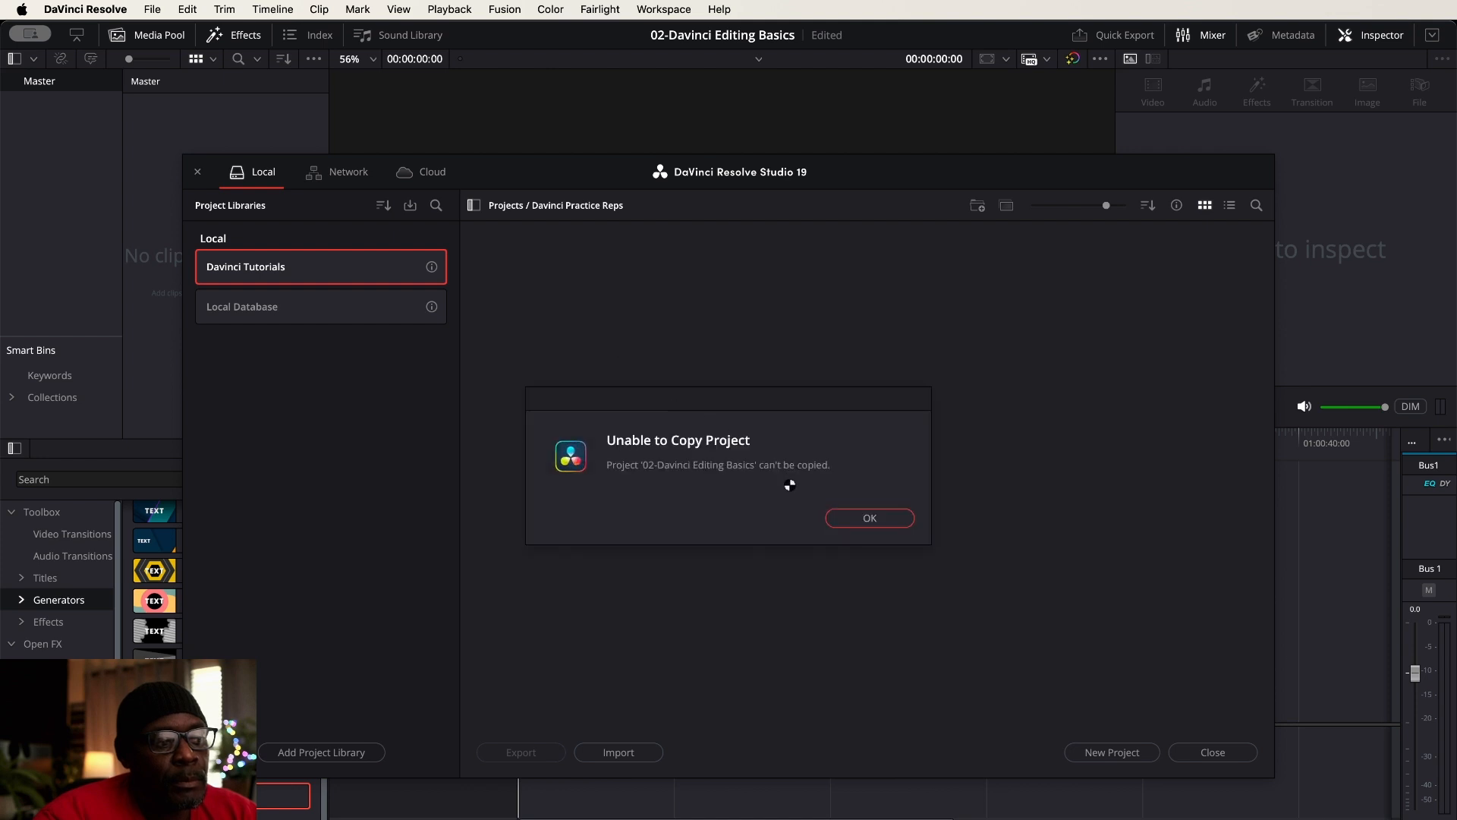
pyautogui.click(886, 520)
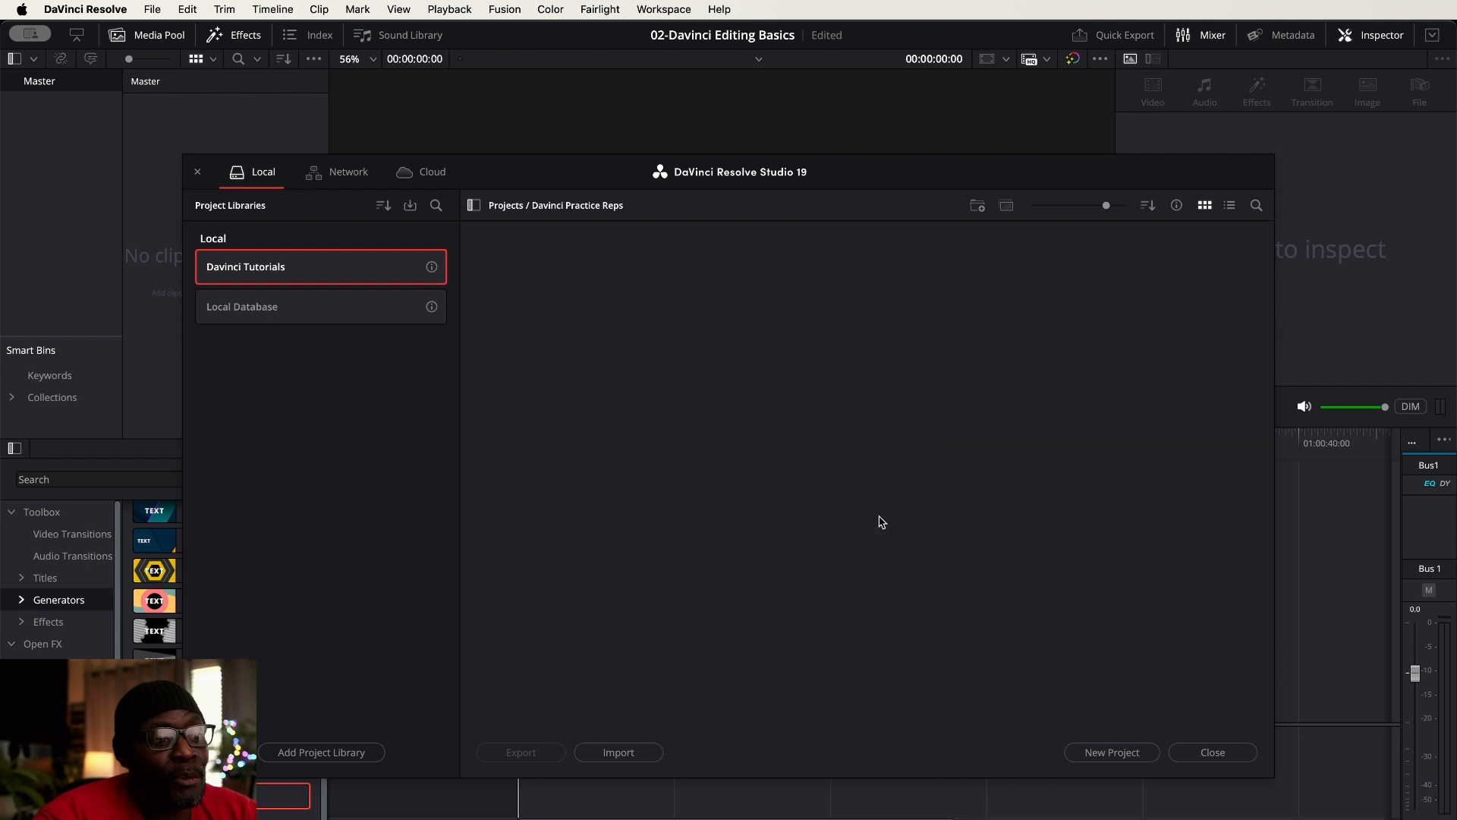
# - Return to the Davinci Tutorials for Beginners folder, review the two projects inside it and close the Project Manager
pyautogui.click(506, 205)
pyautogui.doubleClick(894, 322)
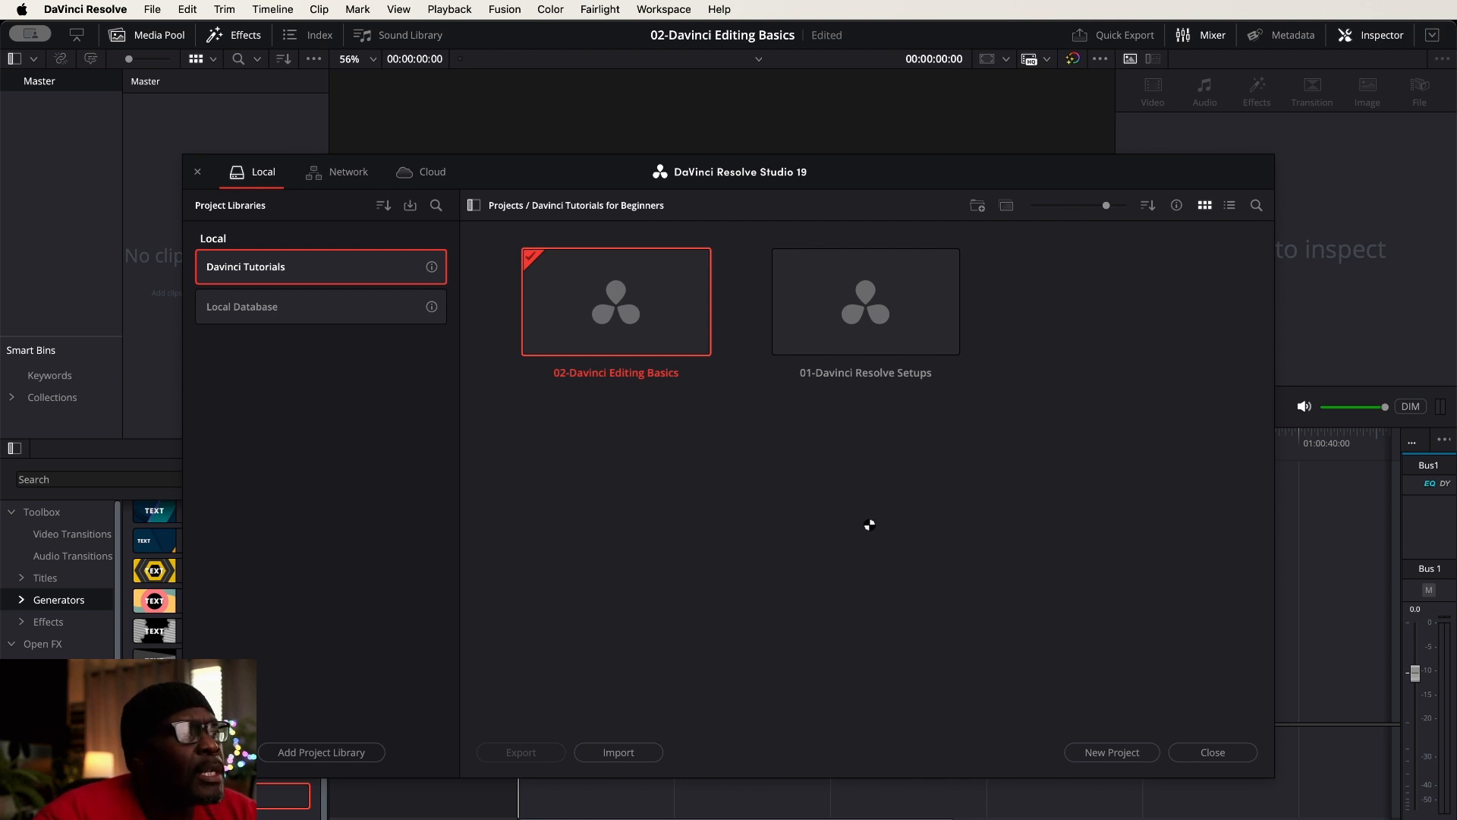
pyautogui.click(869, 517)
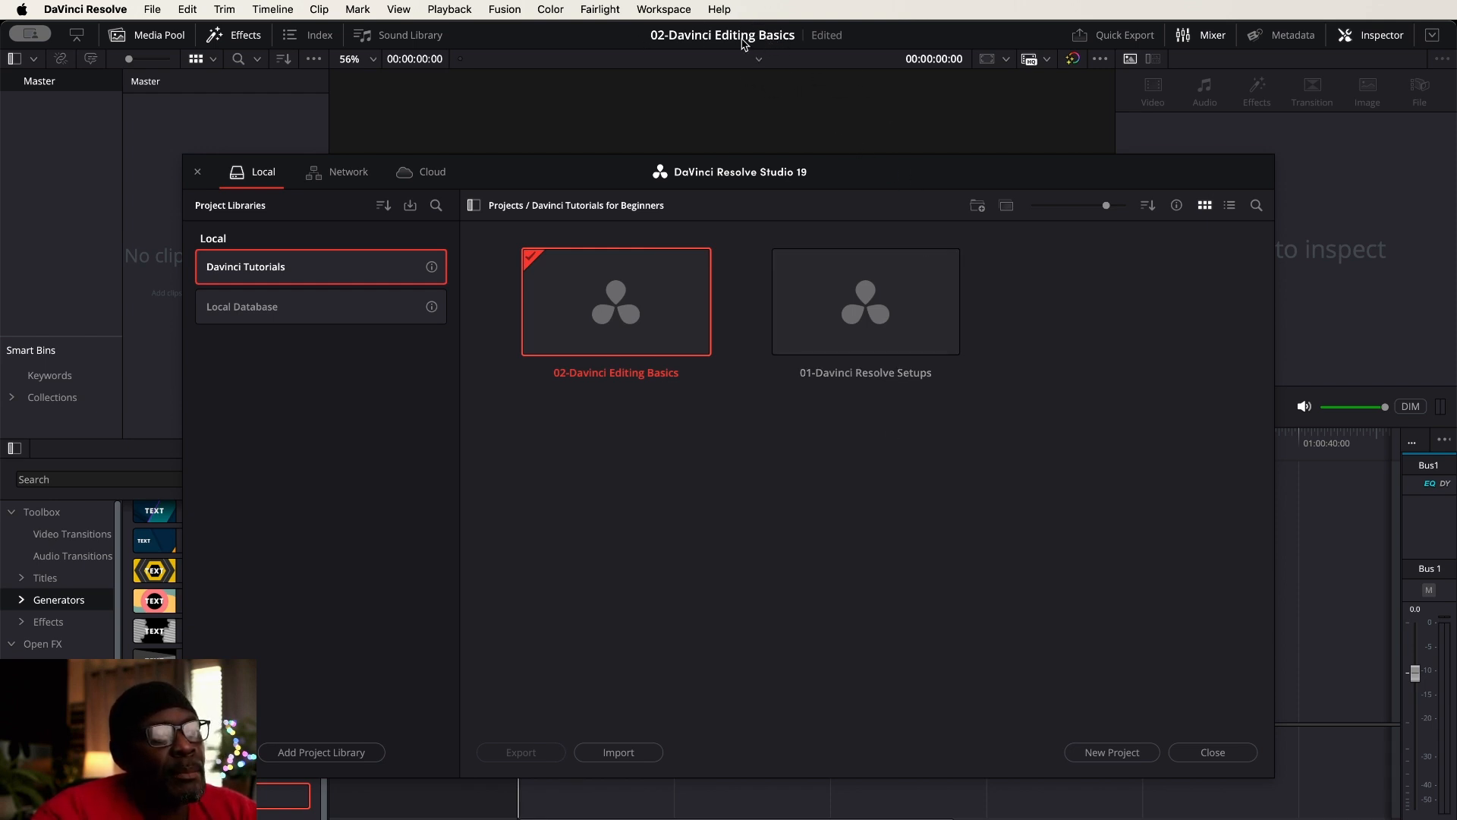
pyautogui.click(841, 311)
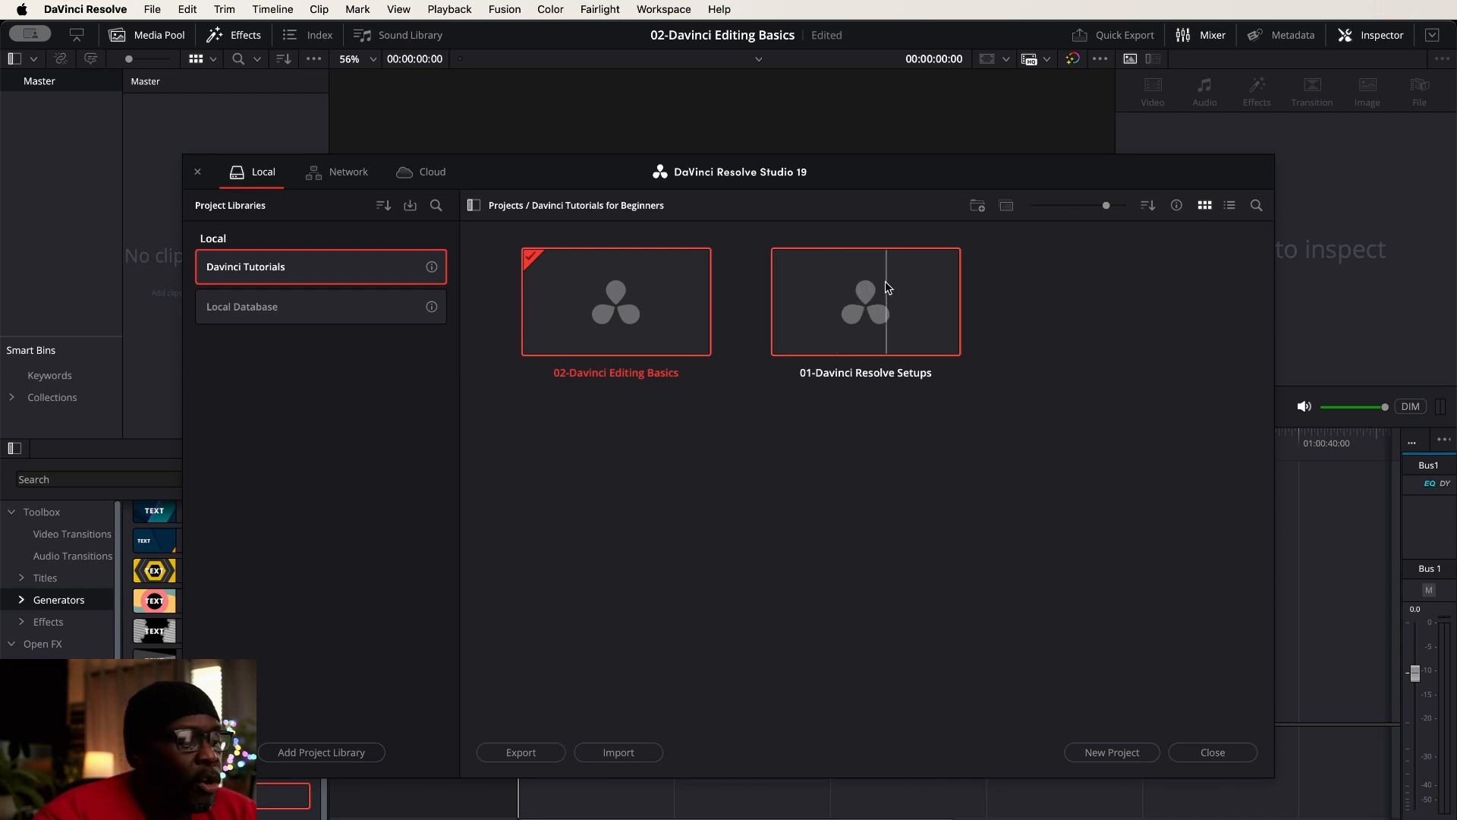
pyautogui.click(867, 514)
pyautogui.click(780, 470)
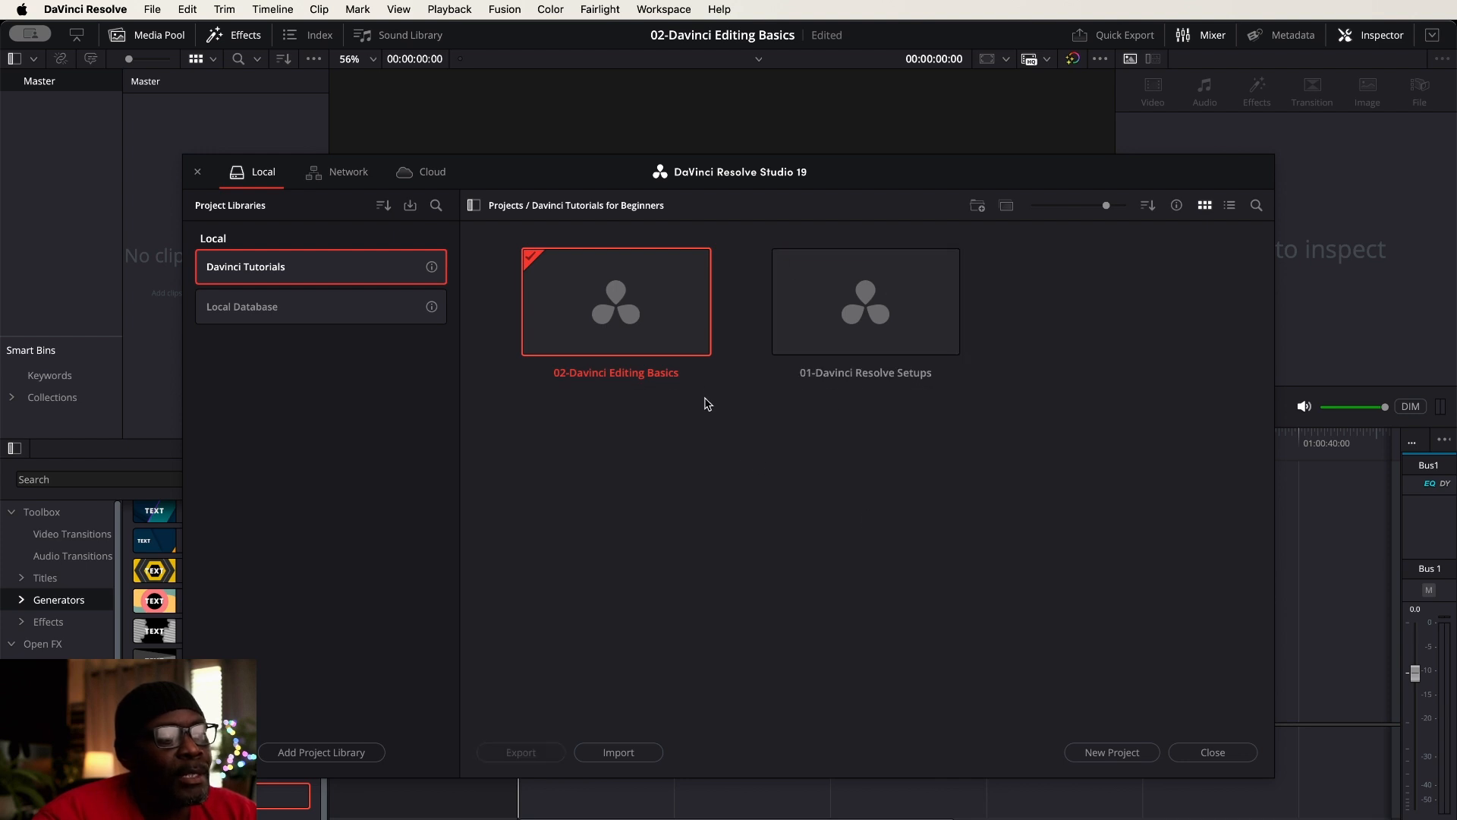
pyautogui.click(824, 287)
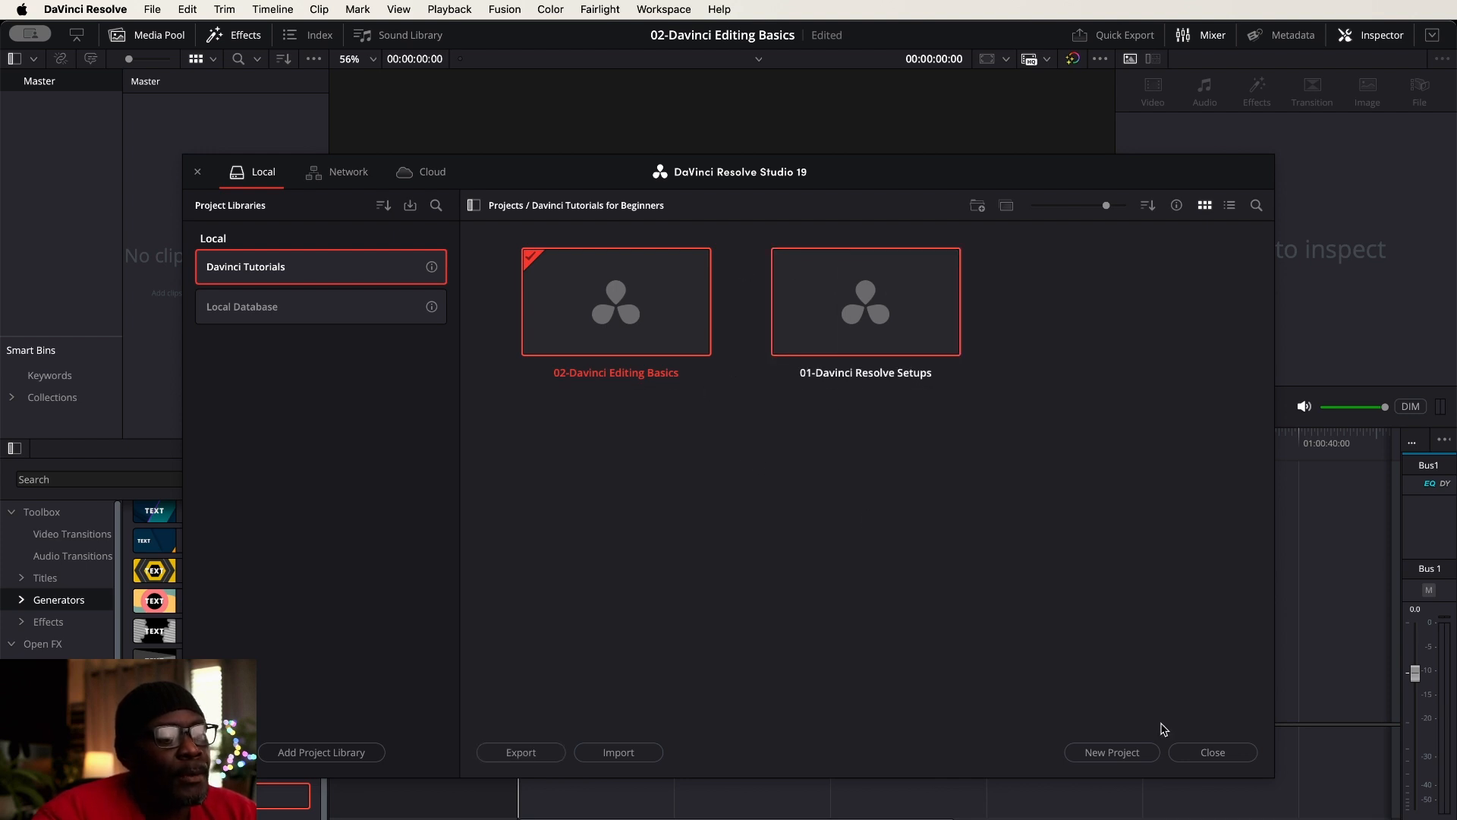
pyautogui.click(1216, 753)
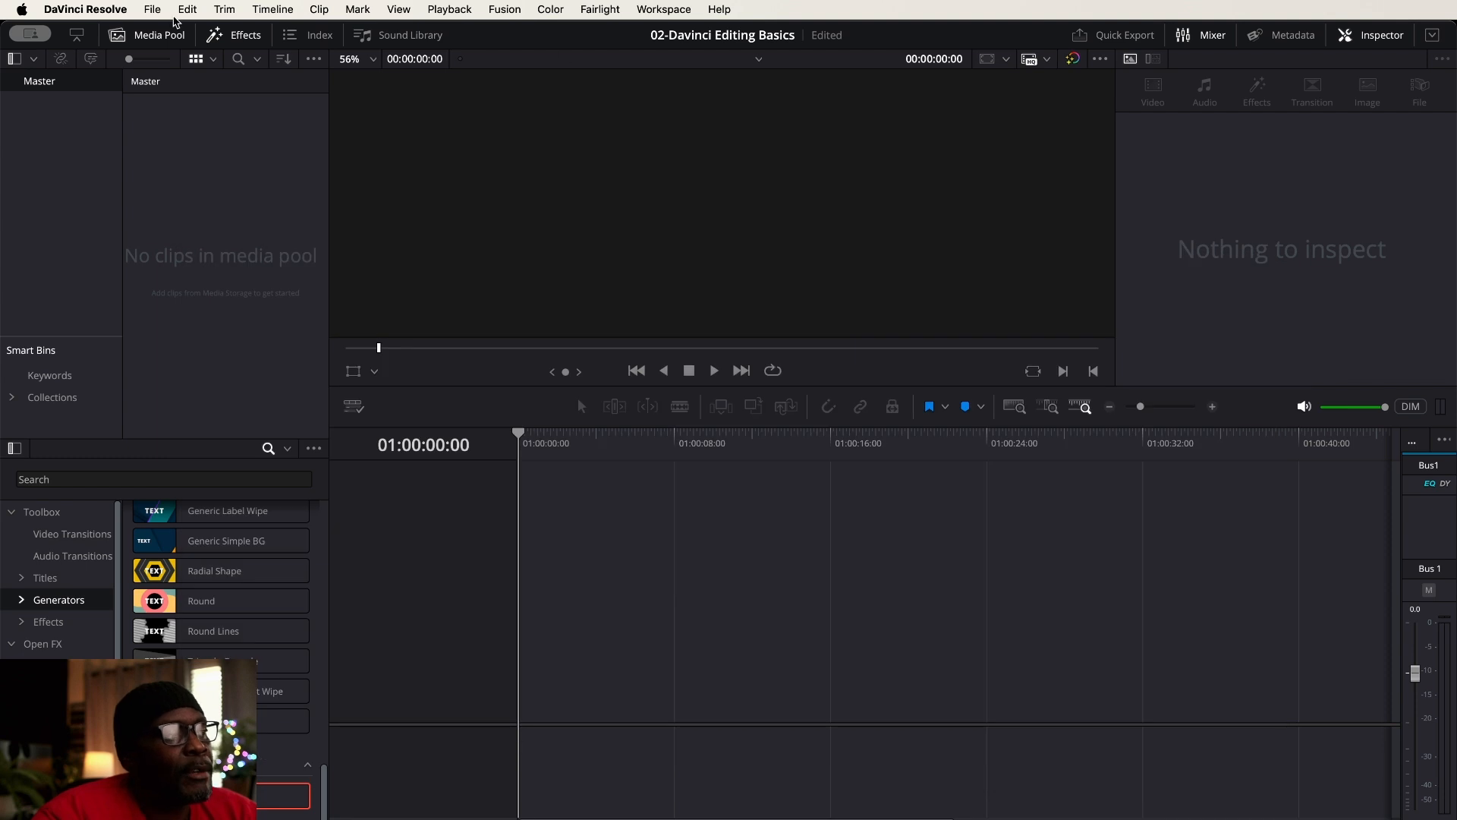
# - Open the 01-Davinci Resolve Setups project and place the Radial Lines generator at the start of a new timeline
pyautogui.click(155, 11)
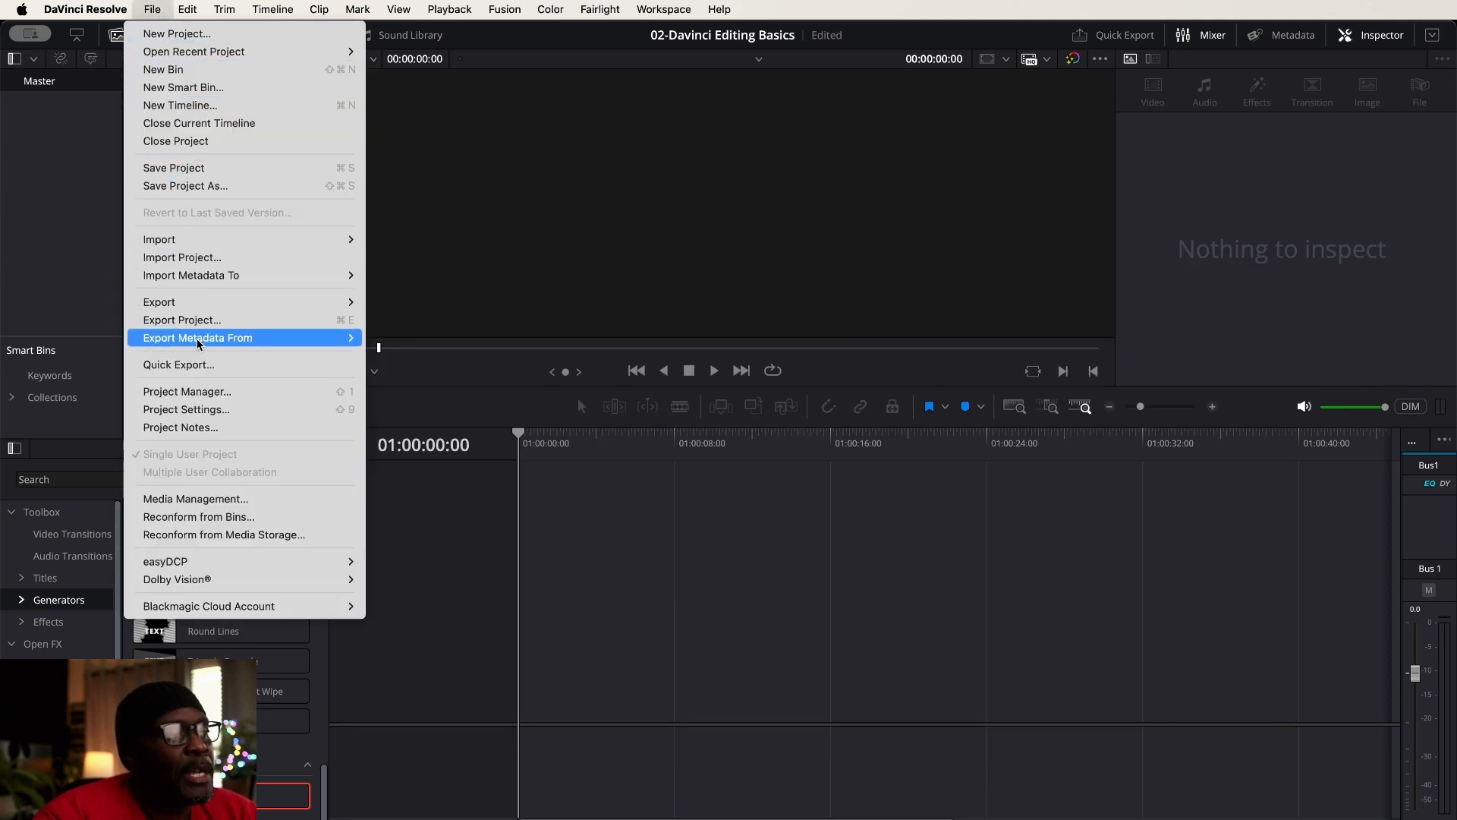
pyautogui.click(200, 396)
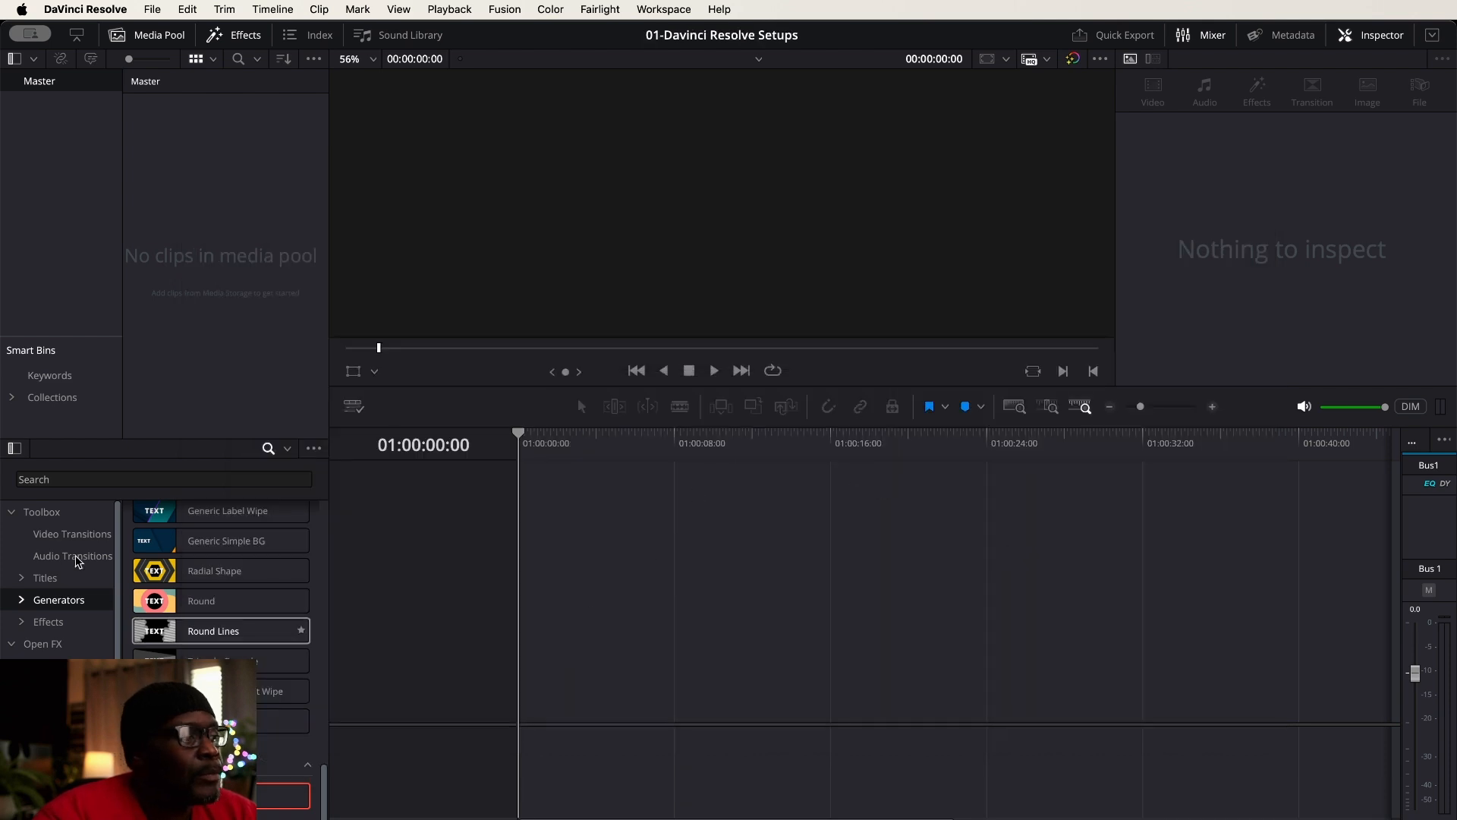
pyautogui.click(49, 625)
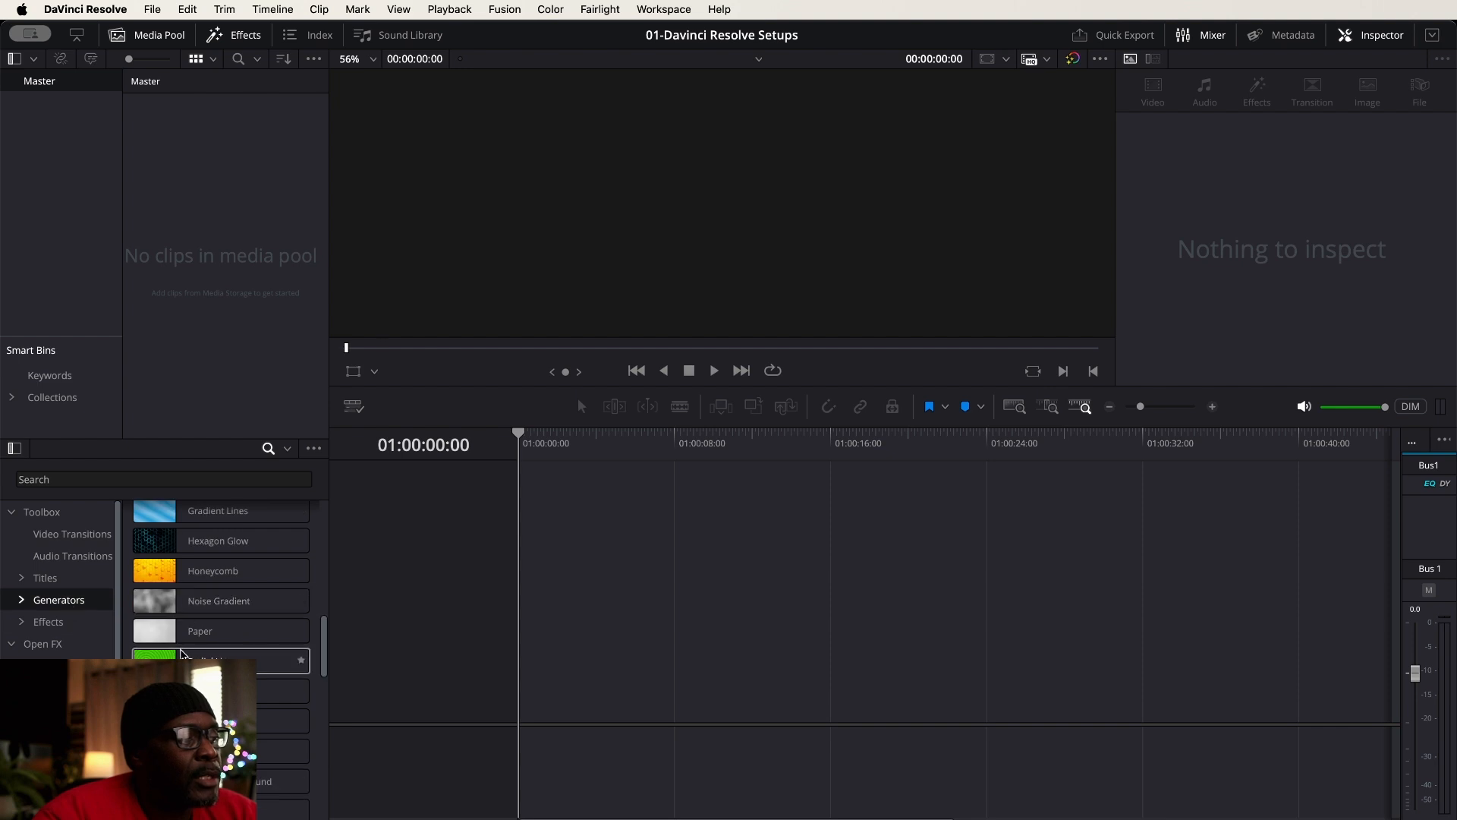
pyautogui.moveTo(171, 659); pyautogui.dragTo(538, 631)
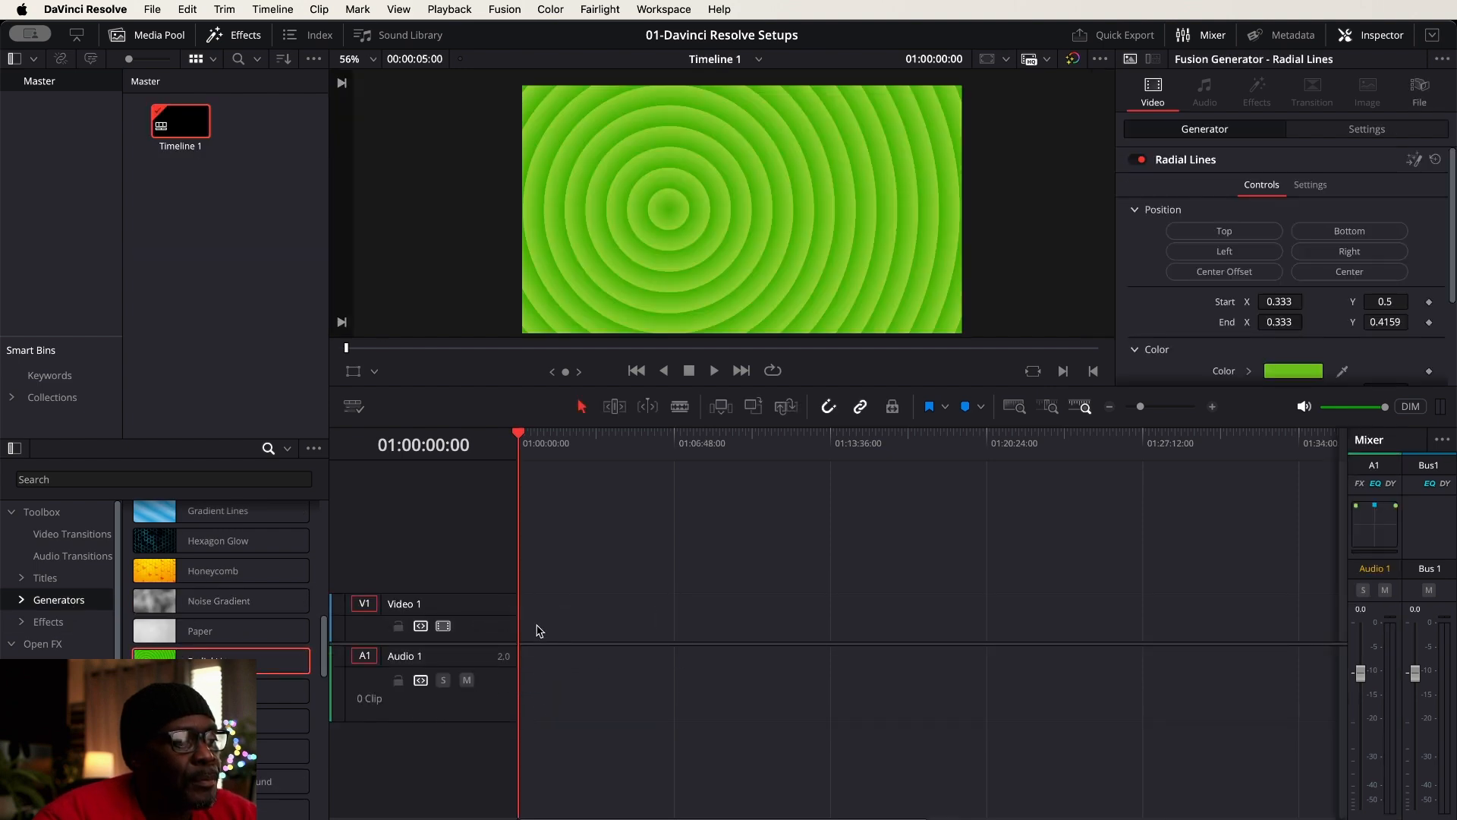
pyautogui.hotkey('shift', 'z')
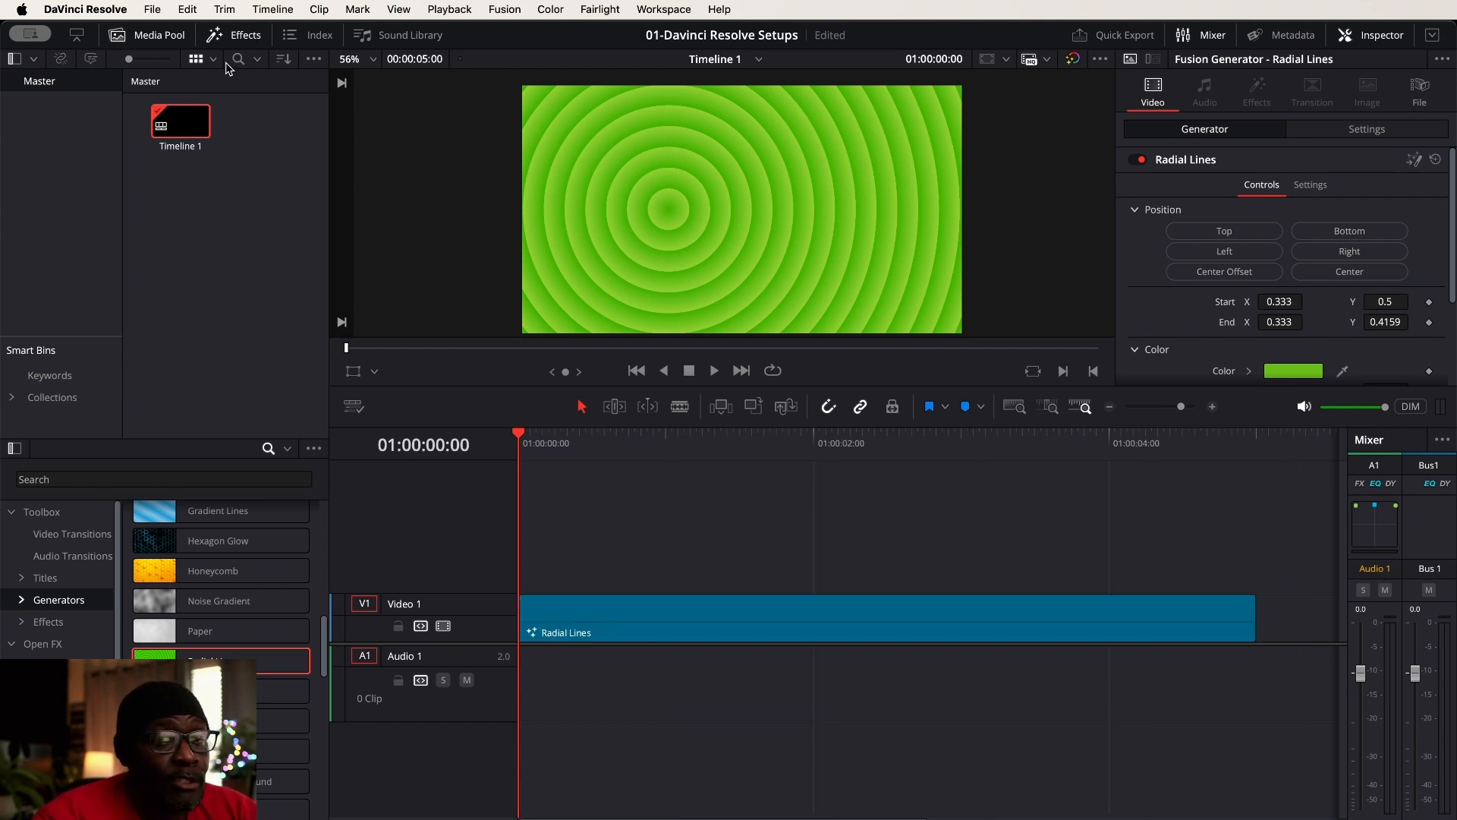
# - Switch to the 02-Davinci Editing Basics project and place the Paper generator at the start of a new timeline
pyautogui.click(152, 11)
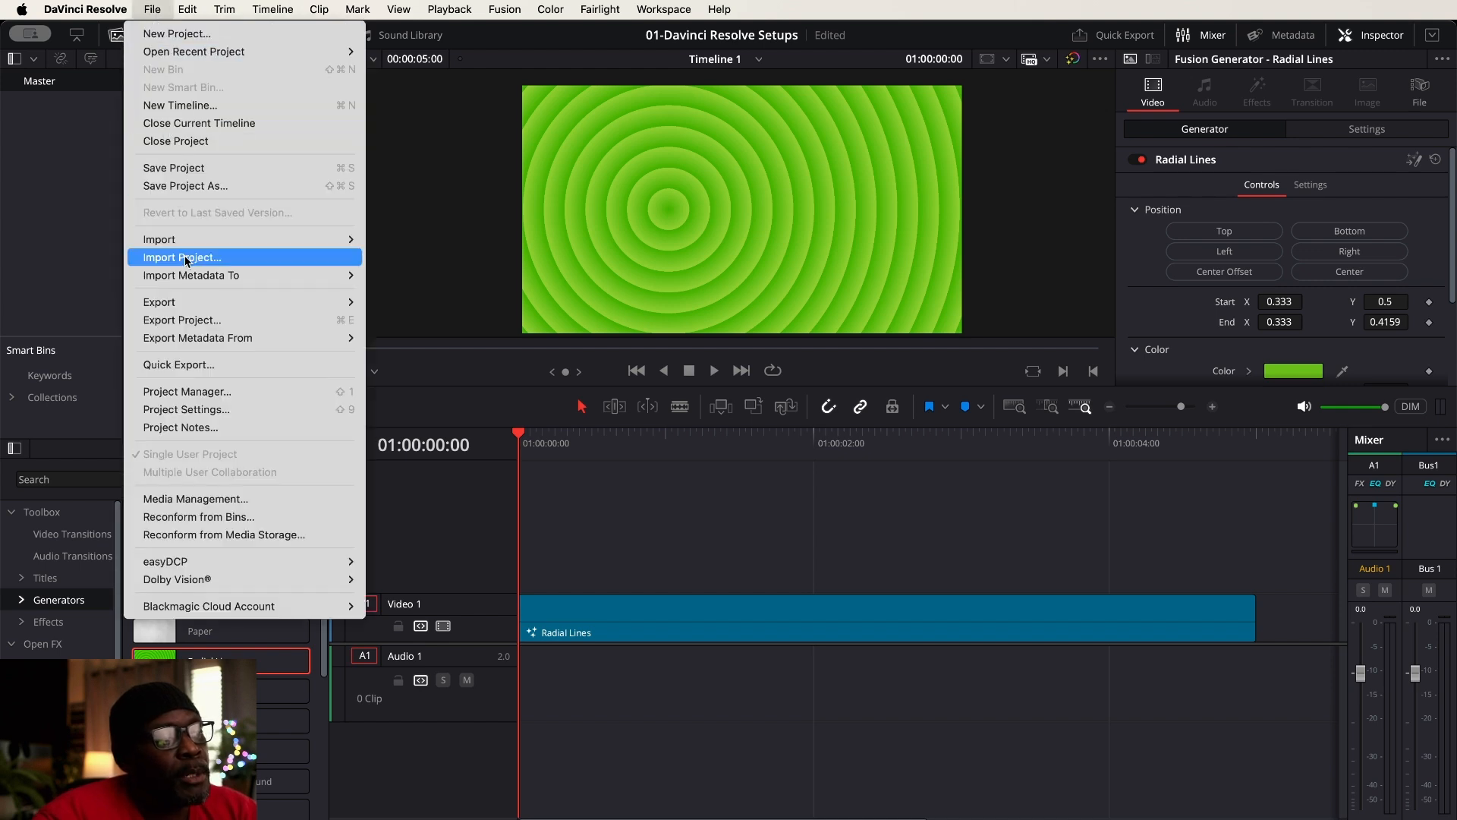
pyautogui.click(216, 391)
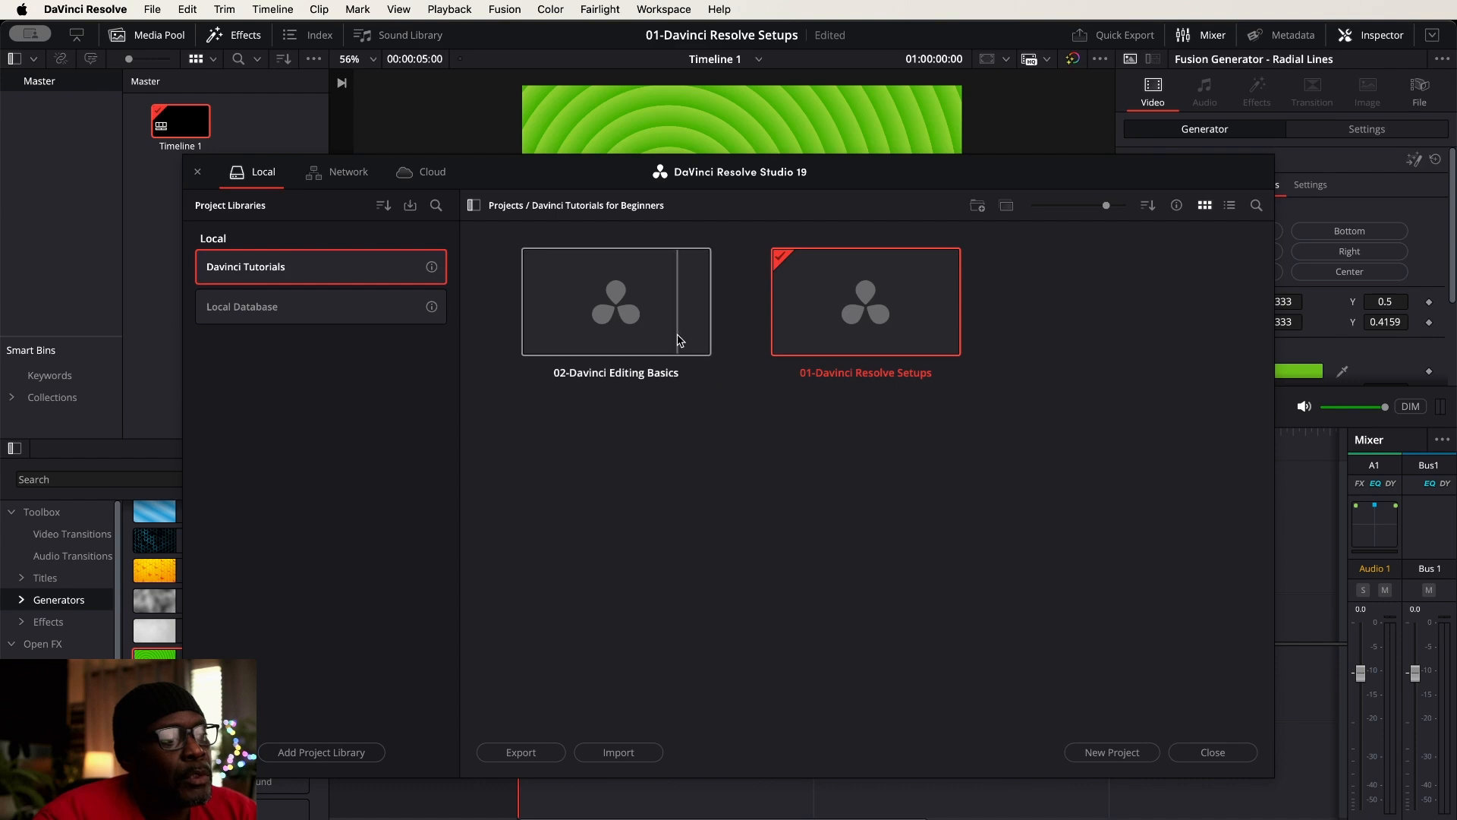
pyautogui.doubleClick(673, 326)
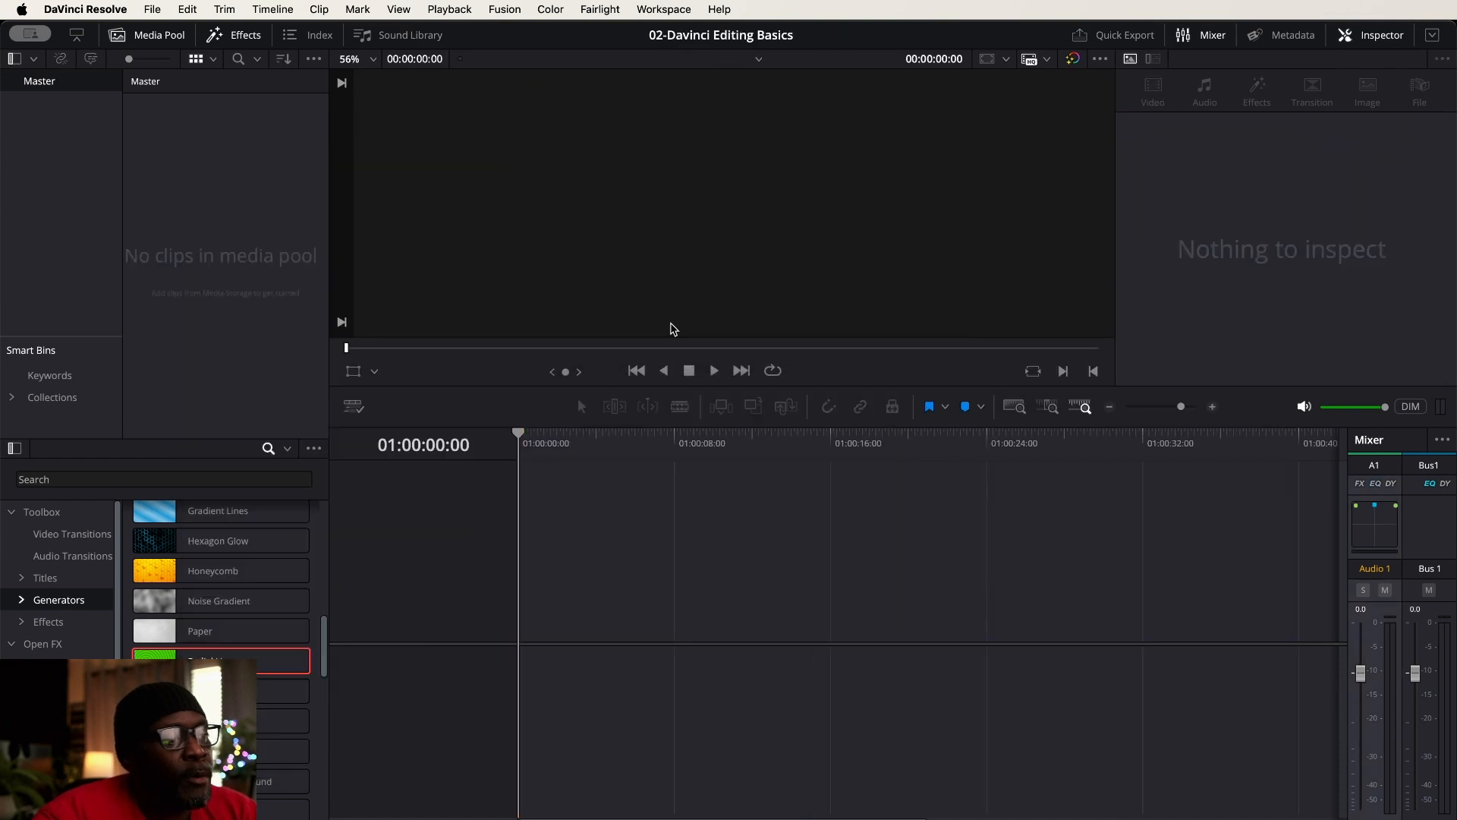
pyautogui.moveTo(221, 631); pyautogui.dragTo(516, 636)
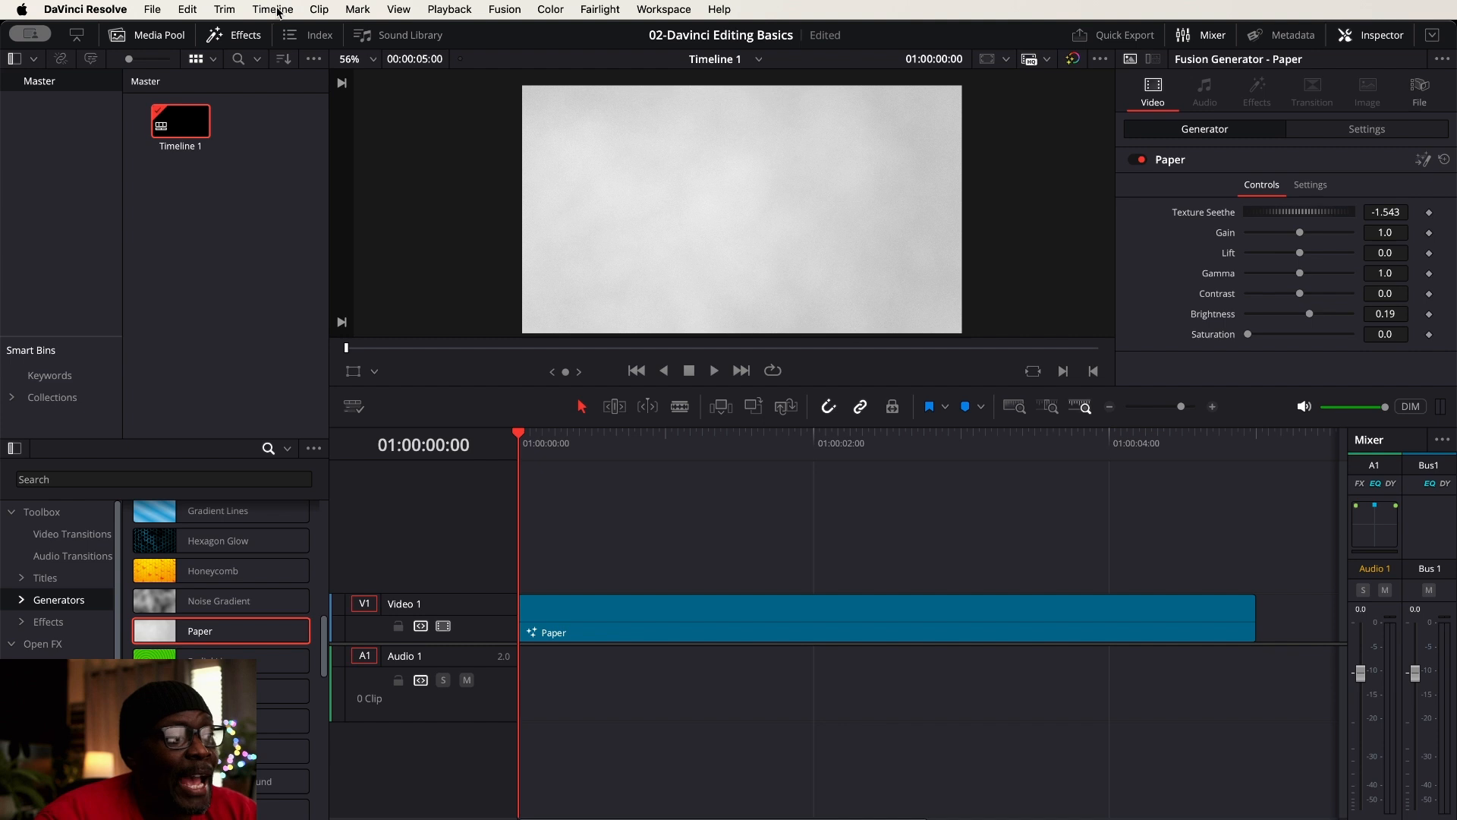
# - Copy the 01-Davinci Resolve Setups project from the Davinci Tutorials for Beginners folder into the Davinci Practice Reps folder
pyautogui.click(150, 12)
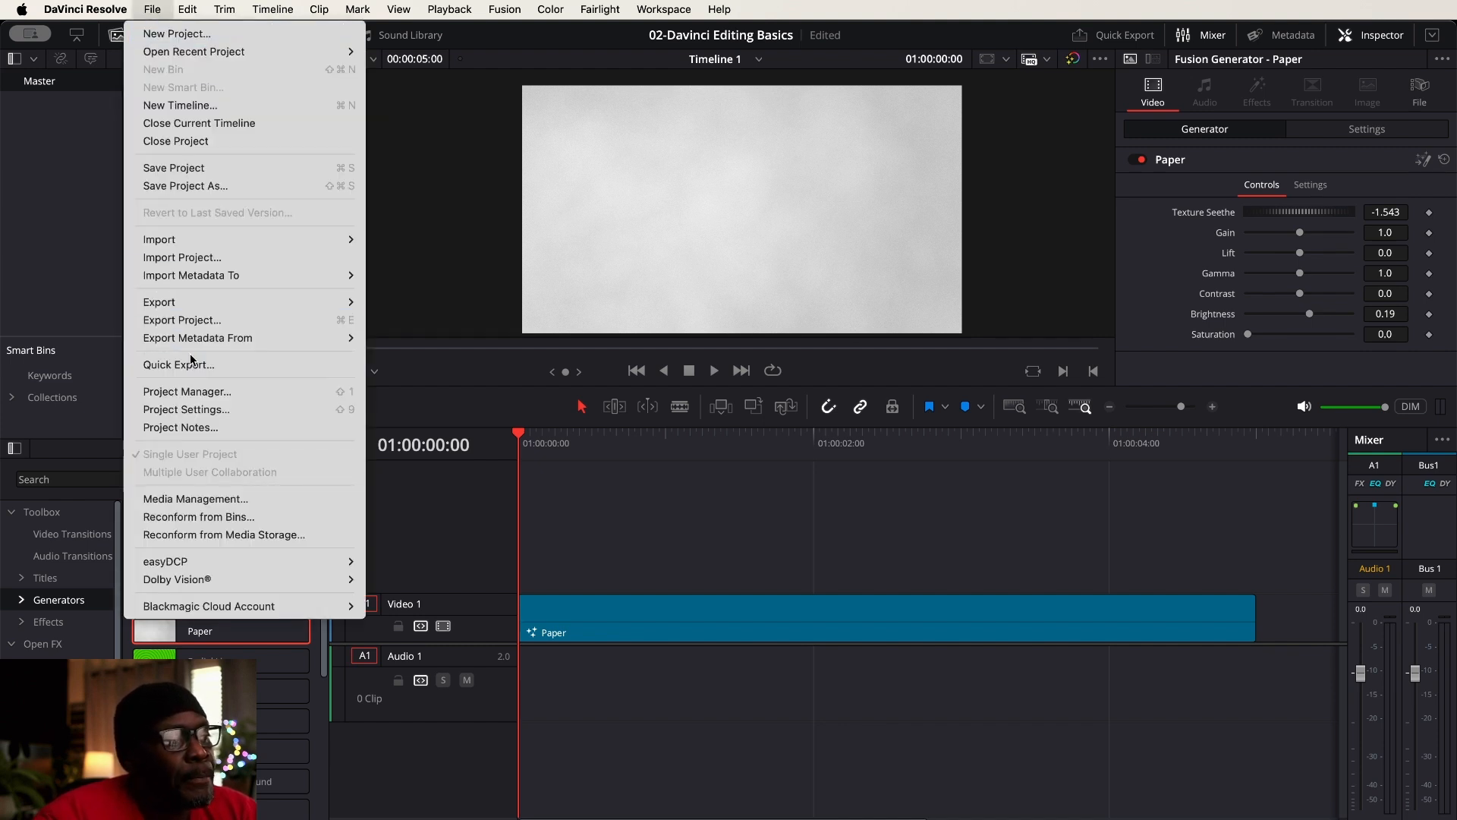
pyautogui.click(201, 391)
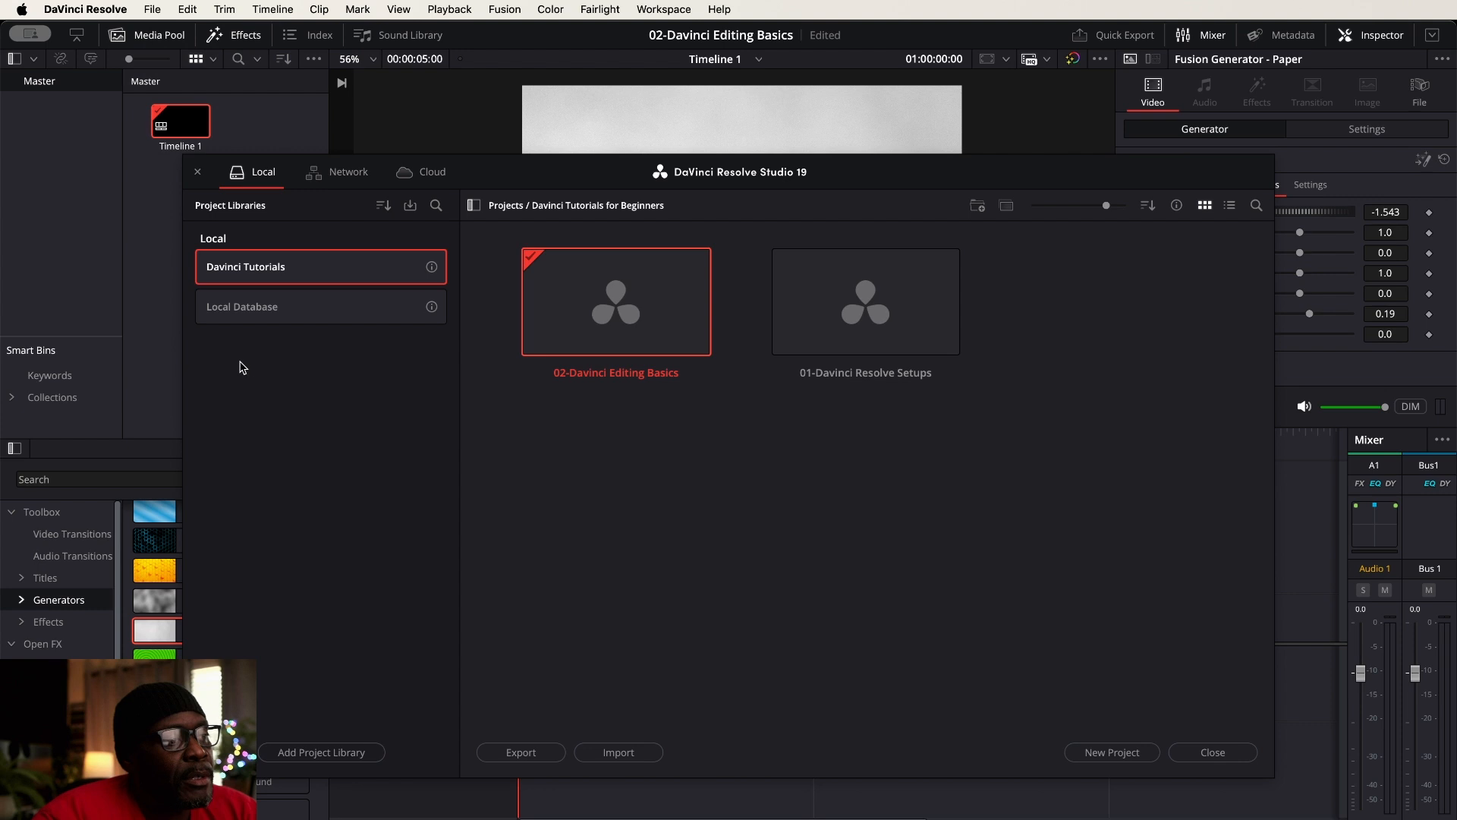
pyautogui.click(870, 315)
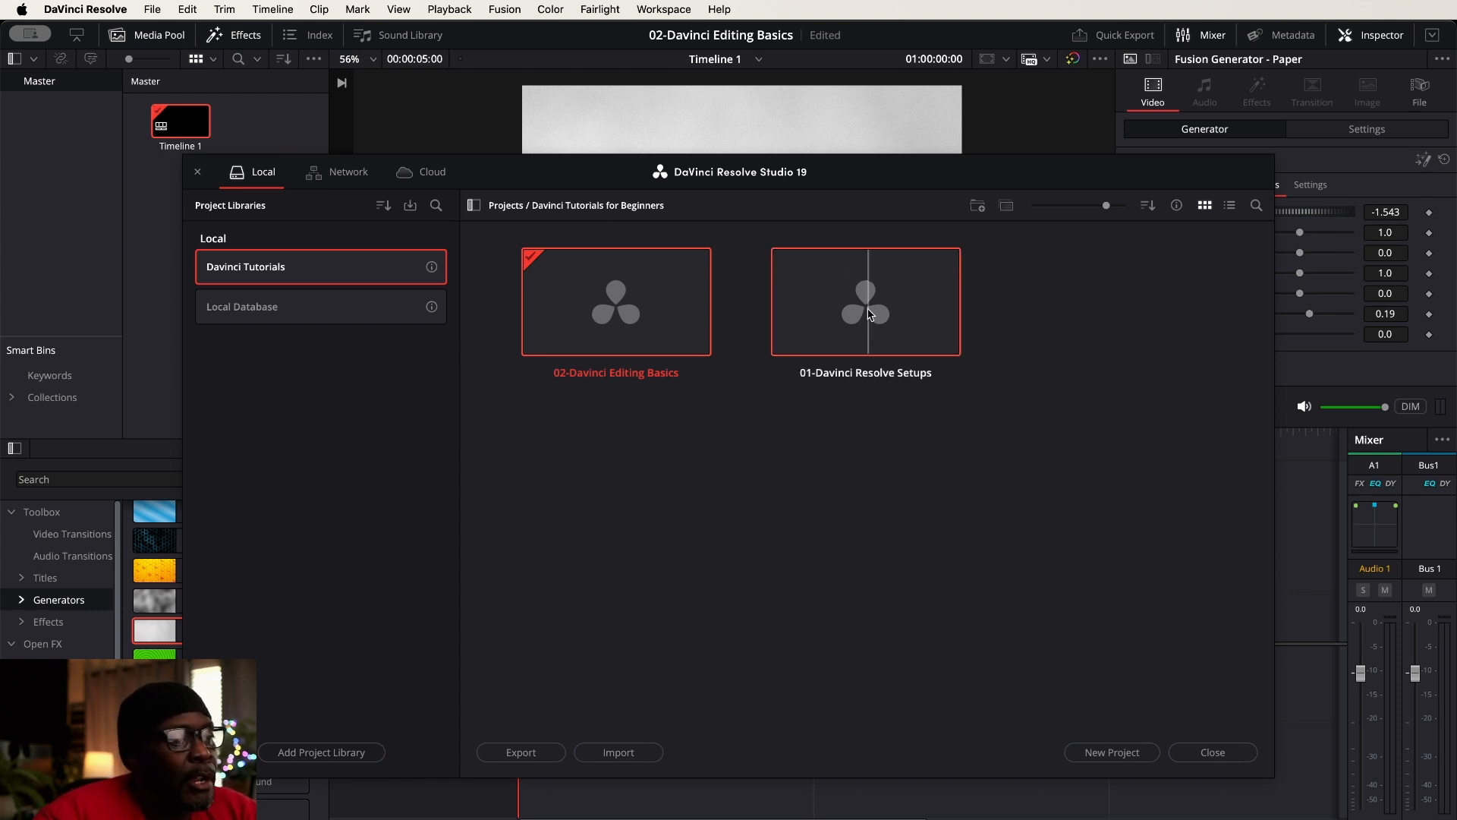
pyautogui.rightClick(870, 315)
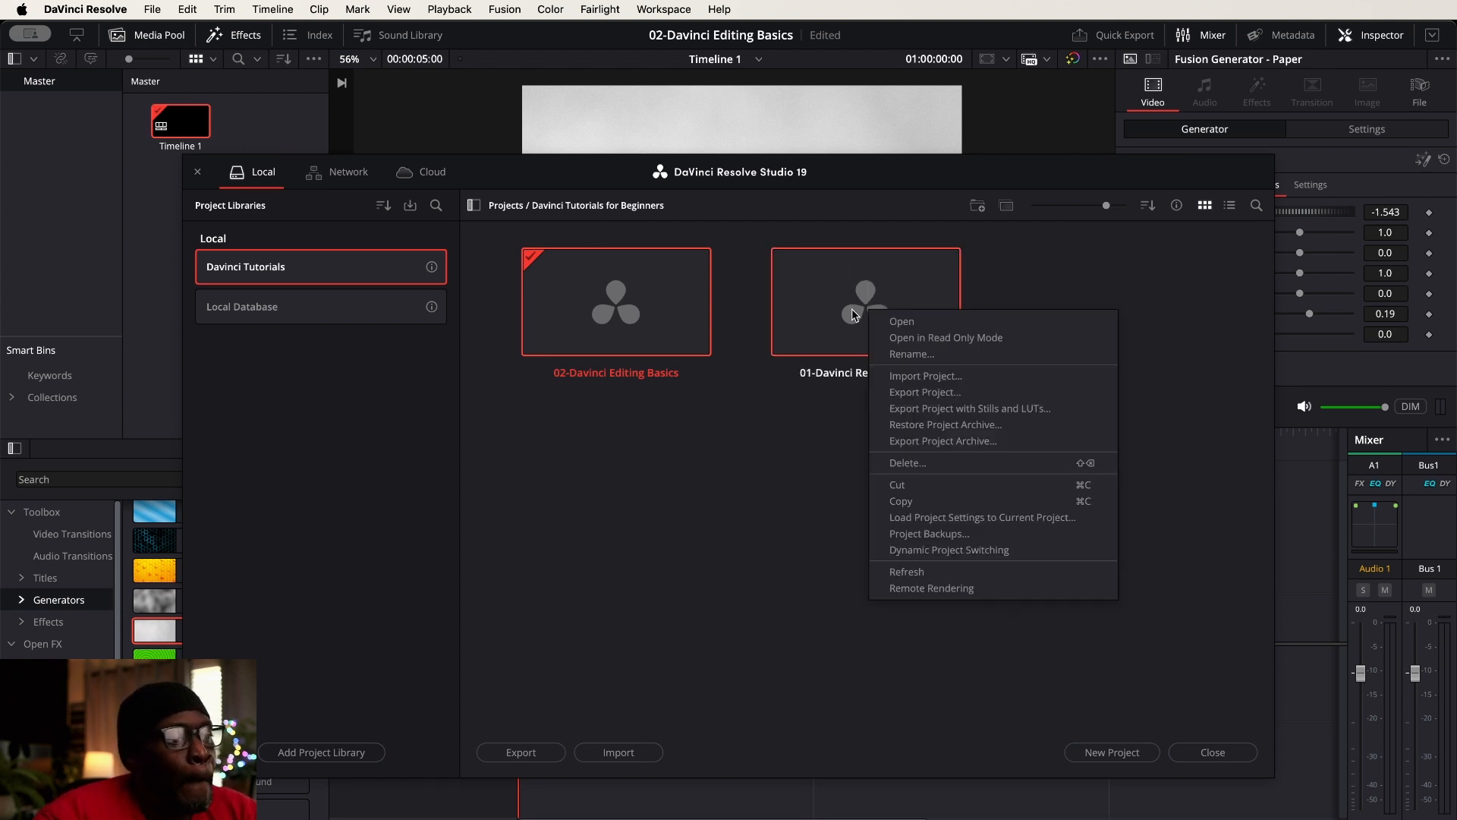
pyautogui.click(901, 501)
pyautogui.click(736, 481)
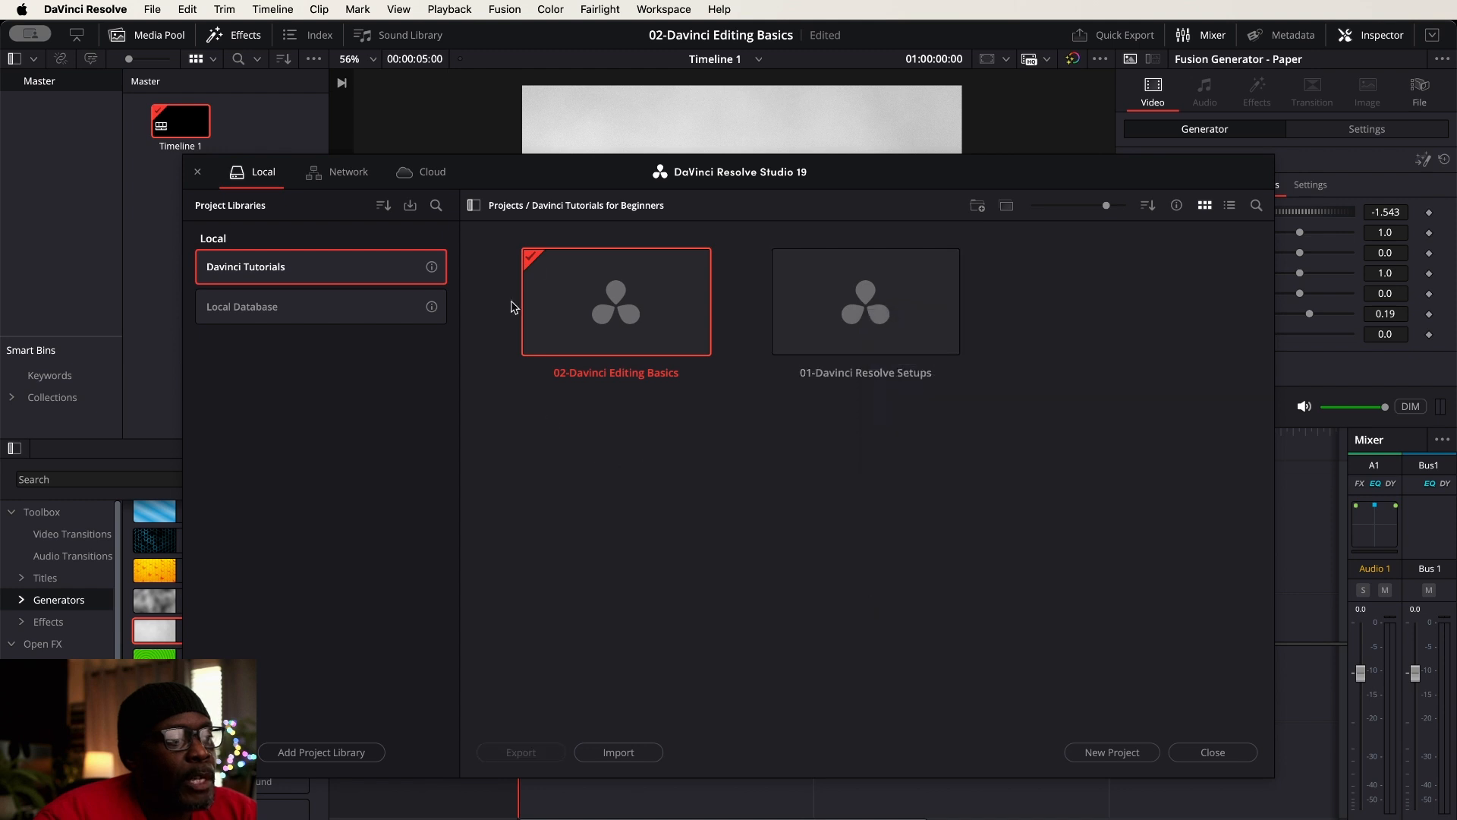
pyautogui.click(504, 206)
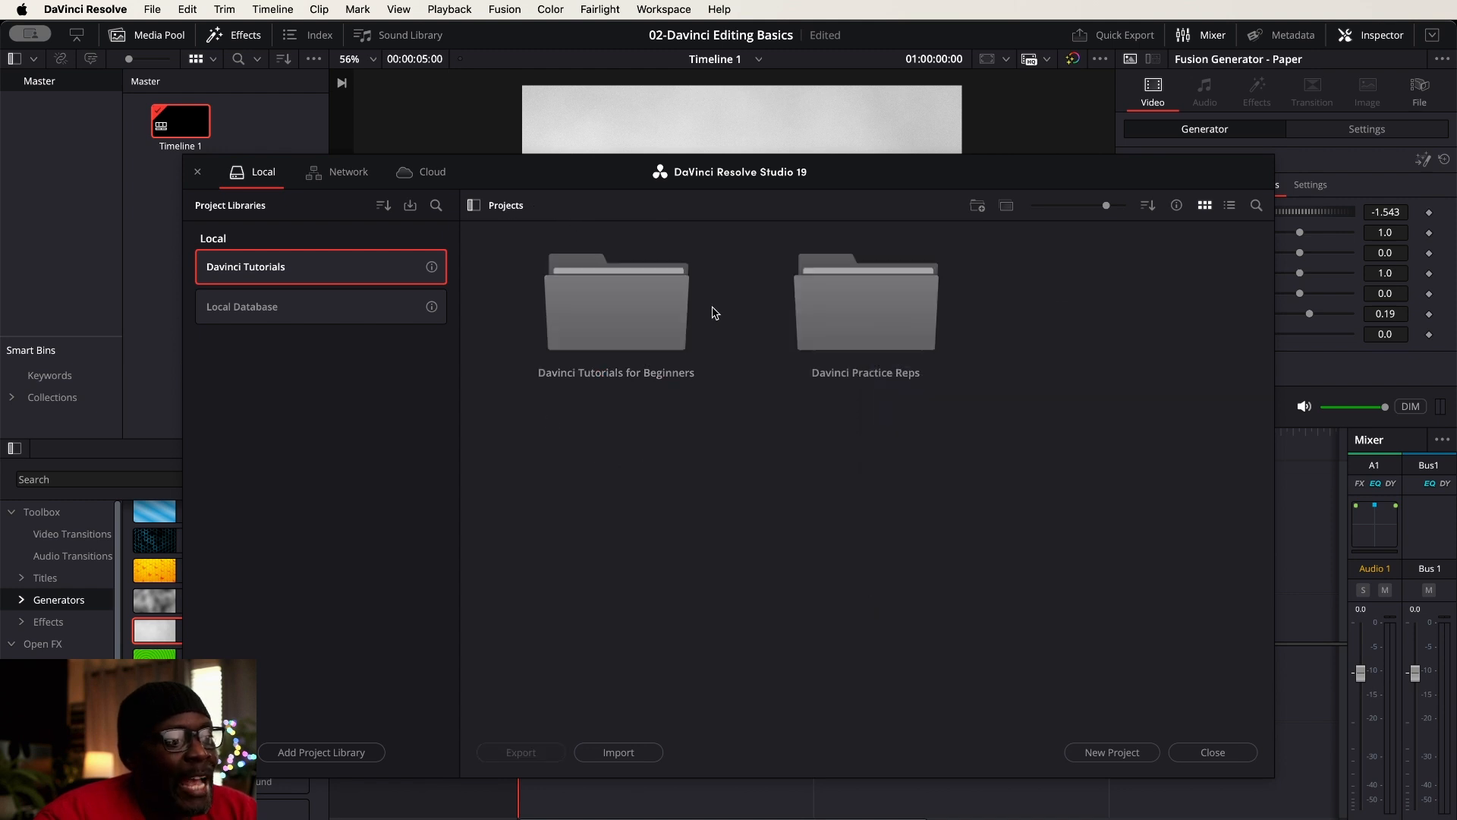
pyautogui.doubleClick(831, 314)
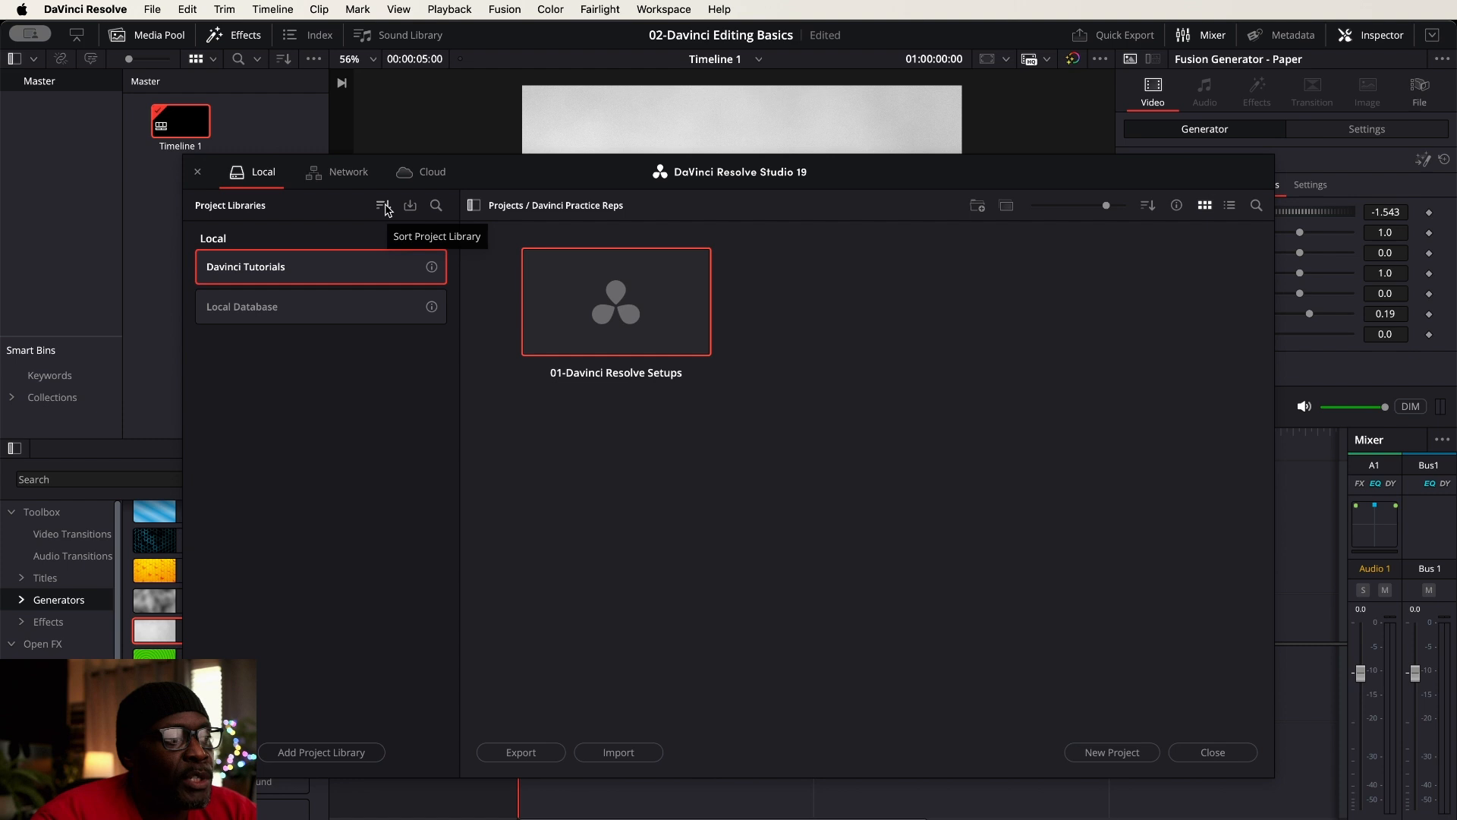
# - Go back to the Davinci Tutorials for Beginners folder and look at the restore and sort options for project libraries
pyautogui.click(506, 207)
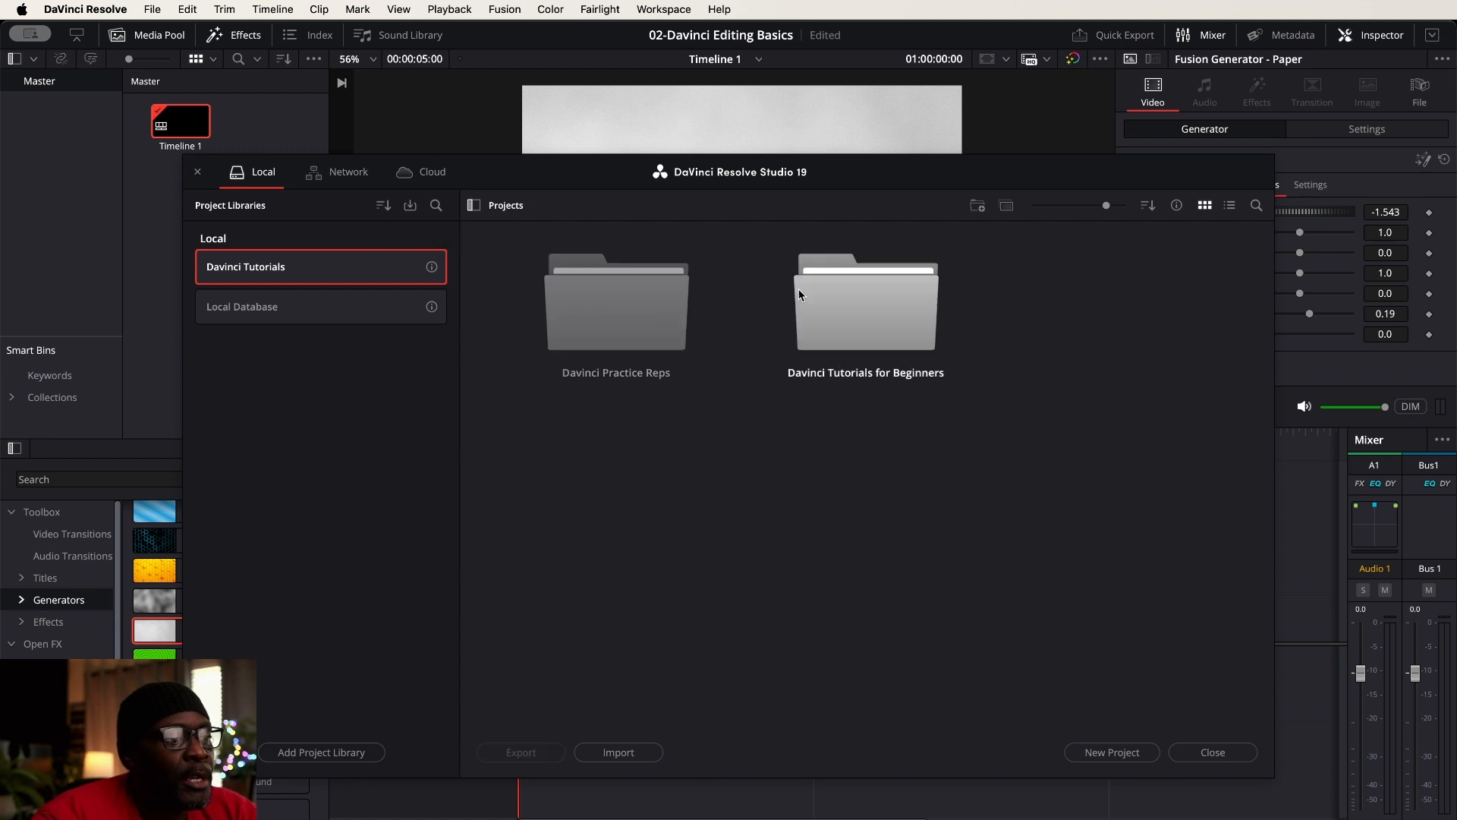
pyautogui.doubleClick(826, 280)
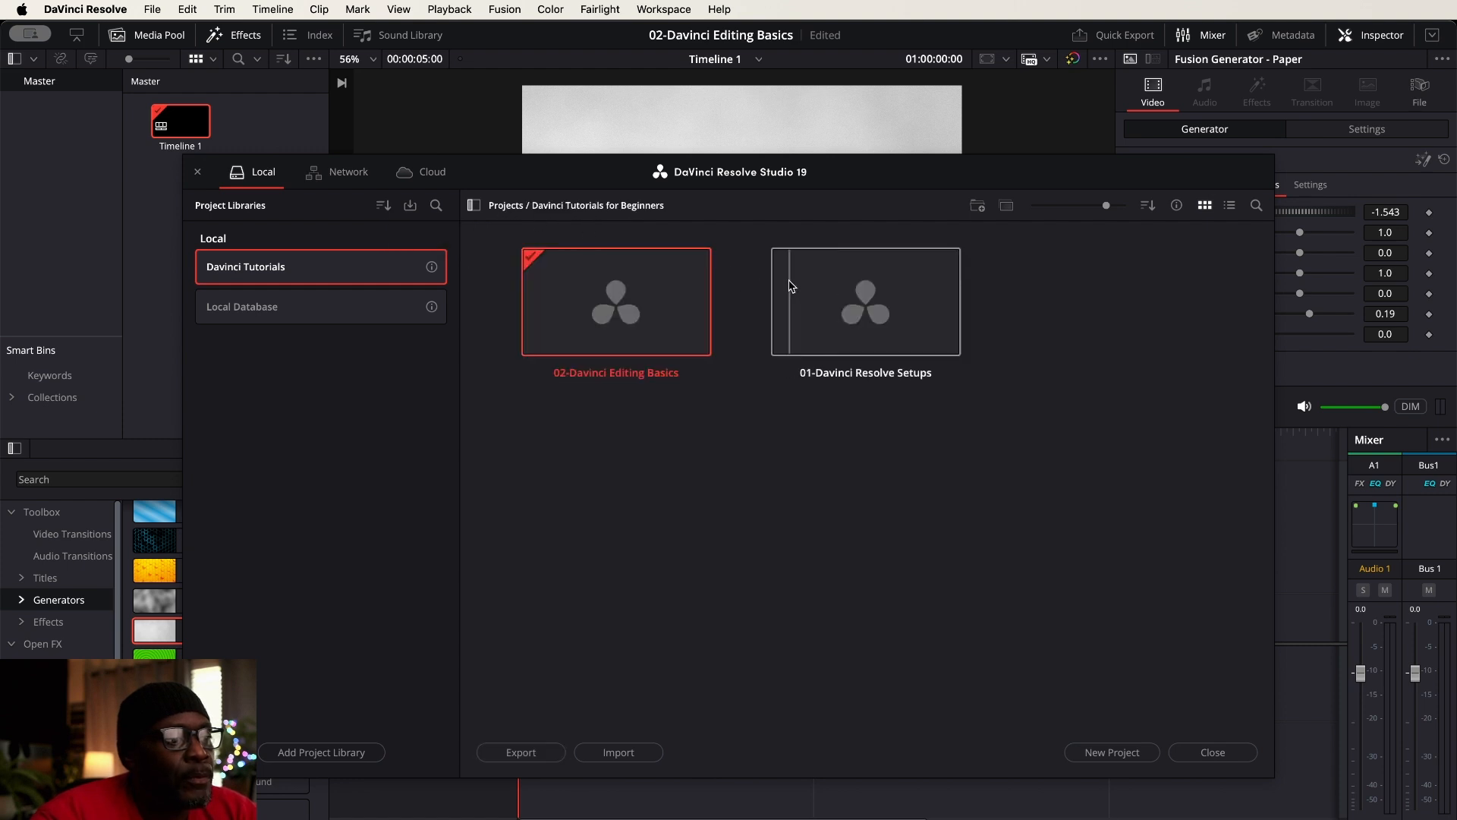
pyautogui.click(410, 205)
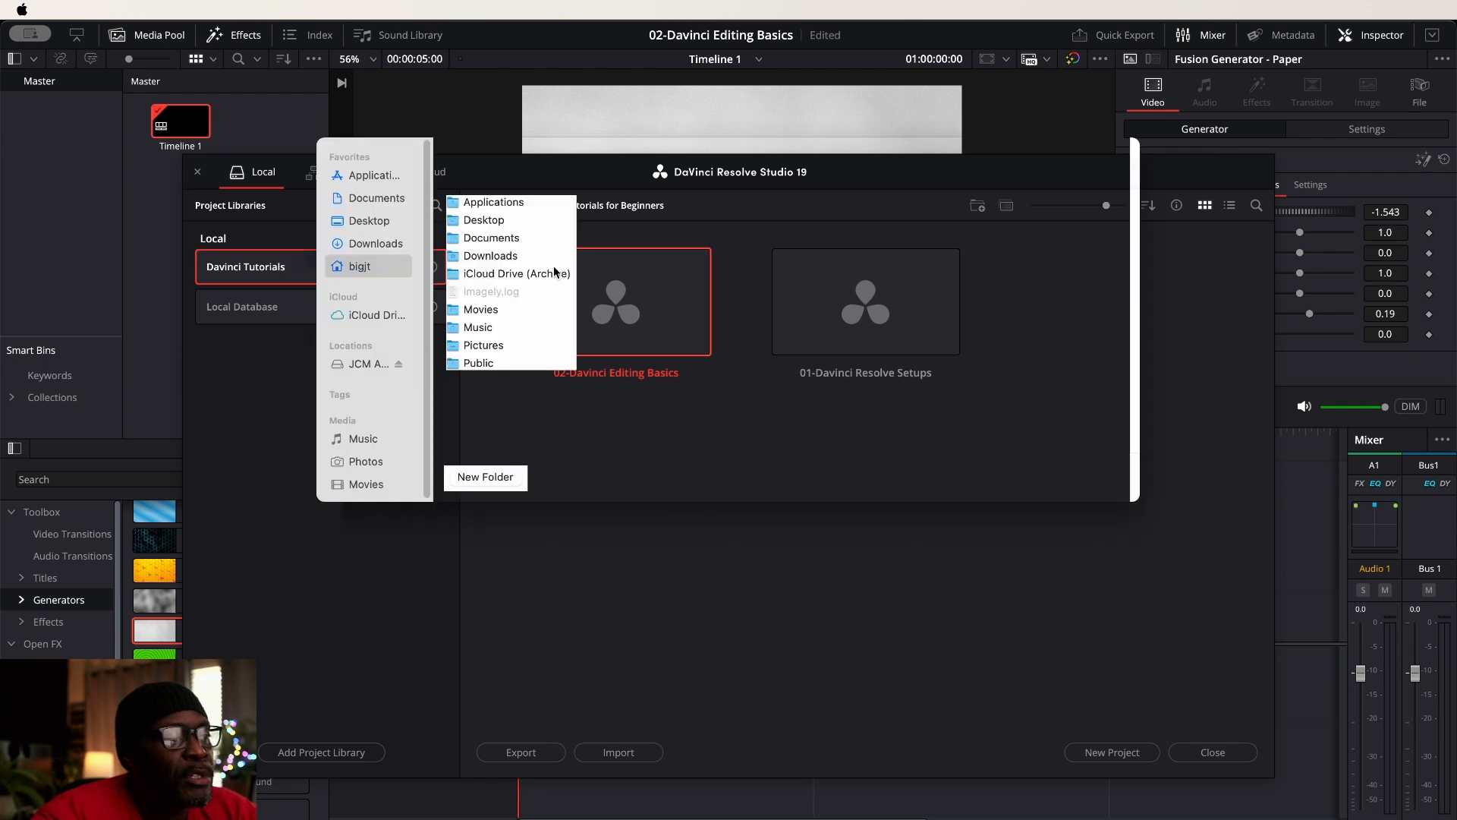
pyautogui.press('Escape')
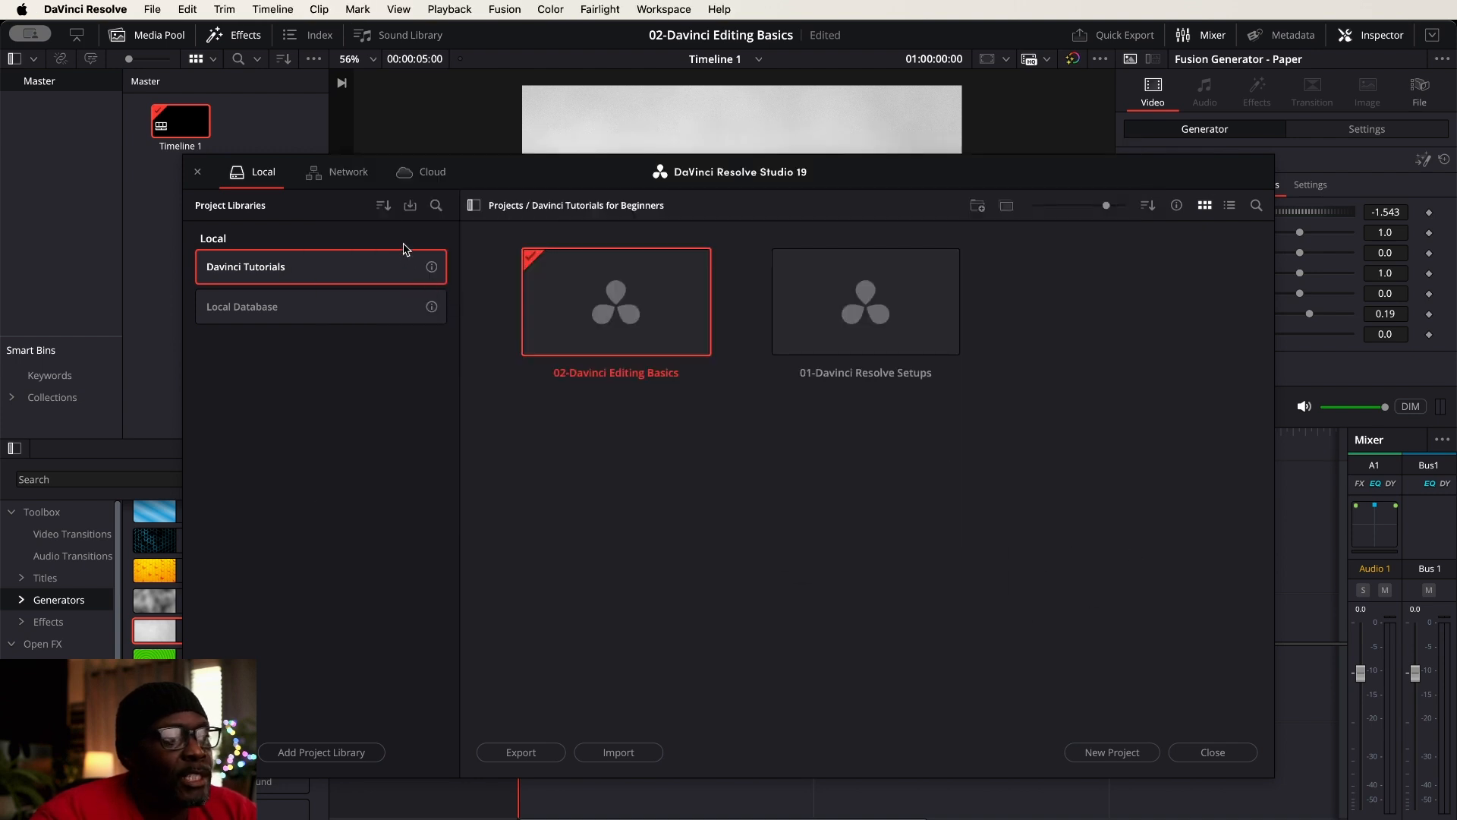
pyautogui.click(383, 206)
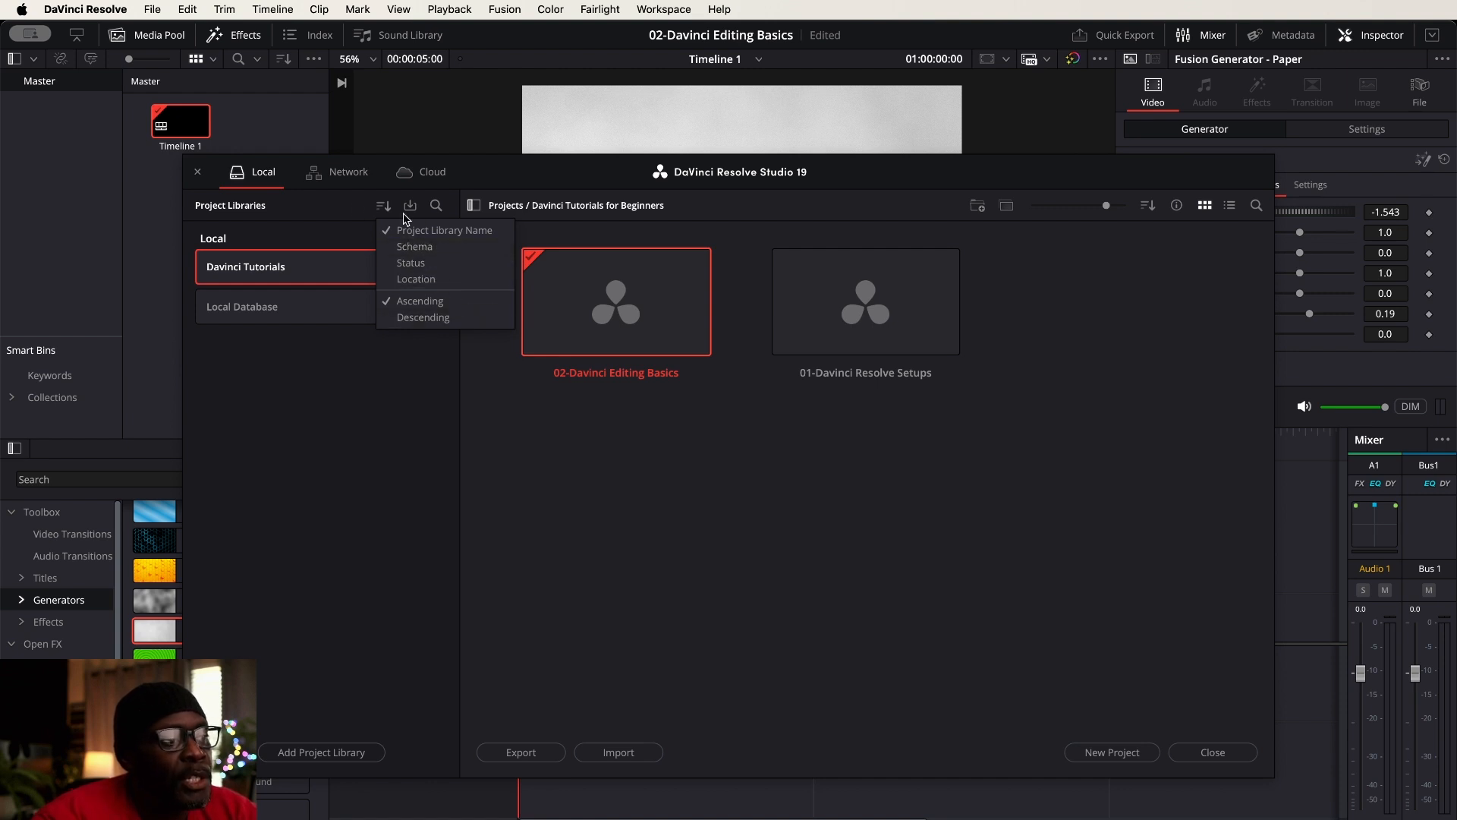
pyautogui.click(307, 209)
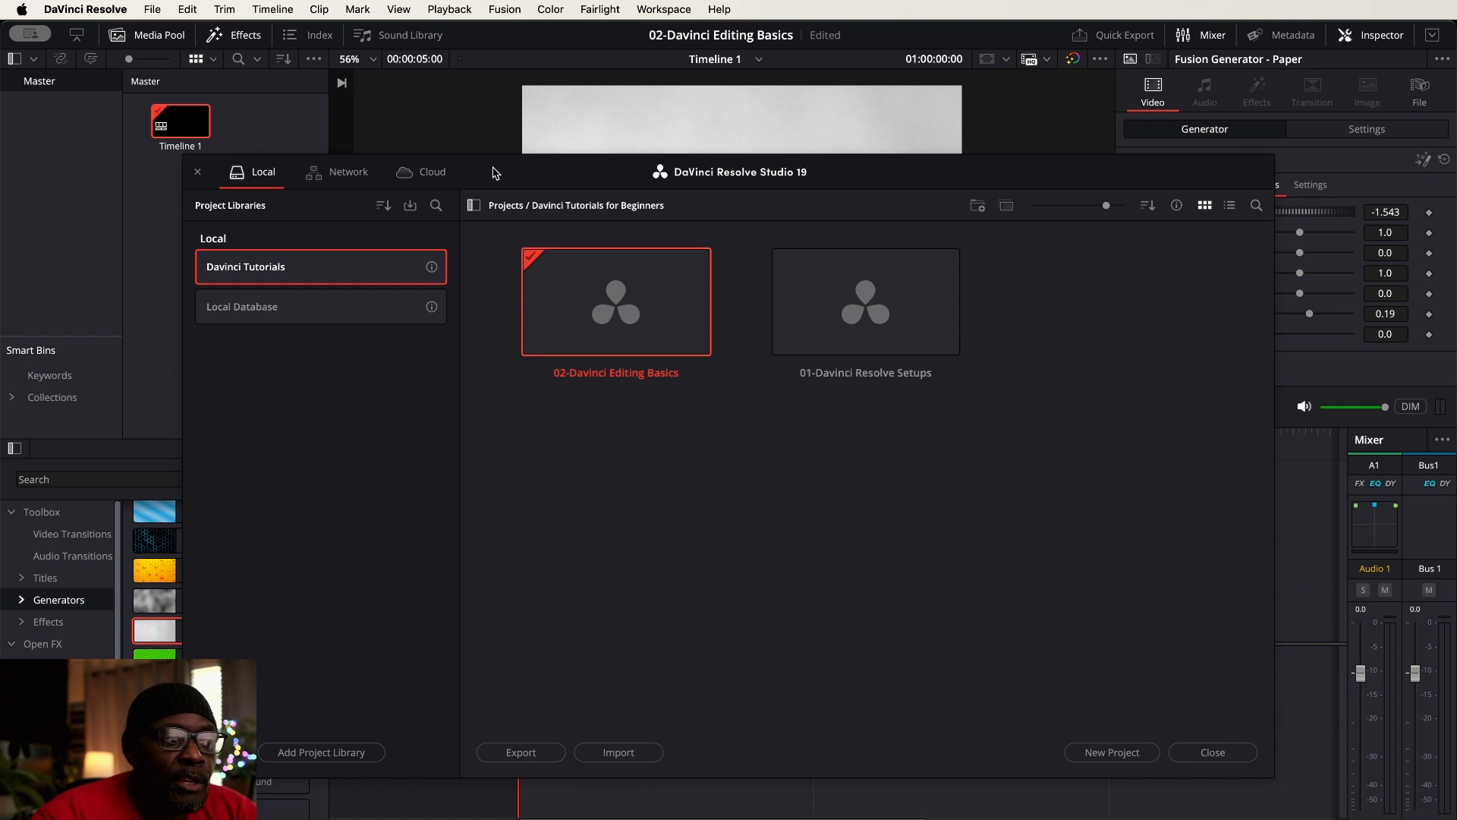
# - Look at the Cloud and Network project library views, ending on the local libraries
pyautogui.click(410, 175)
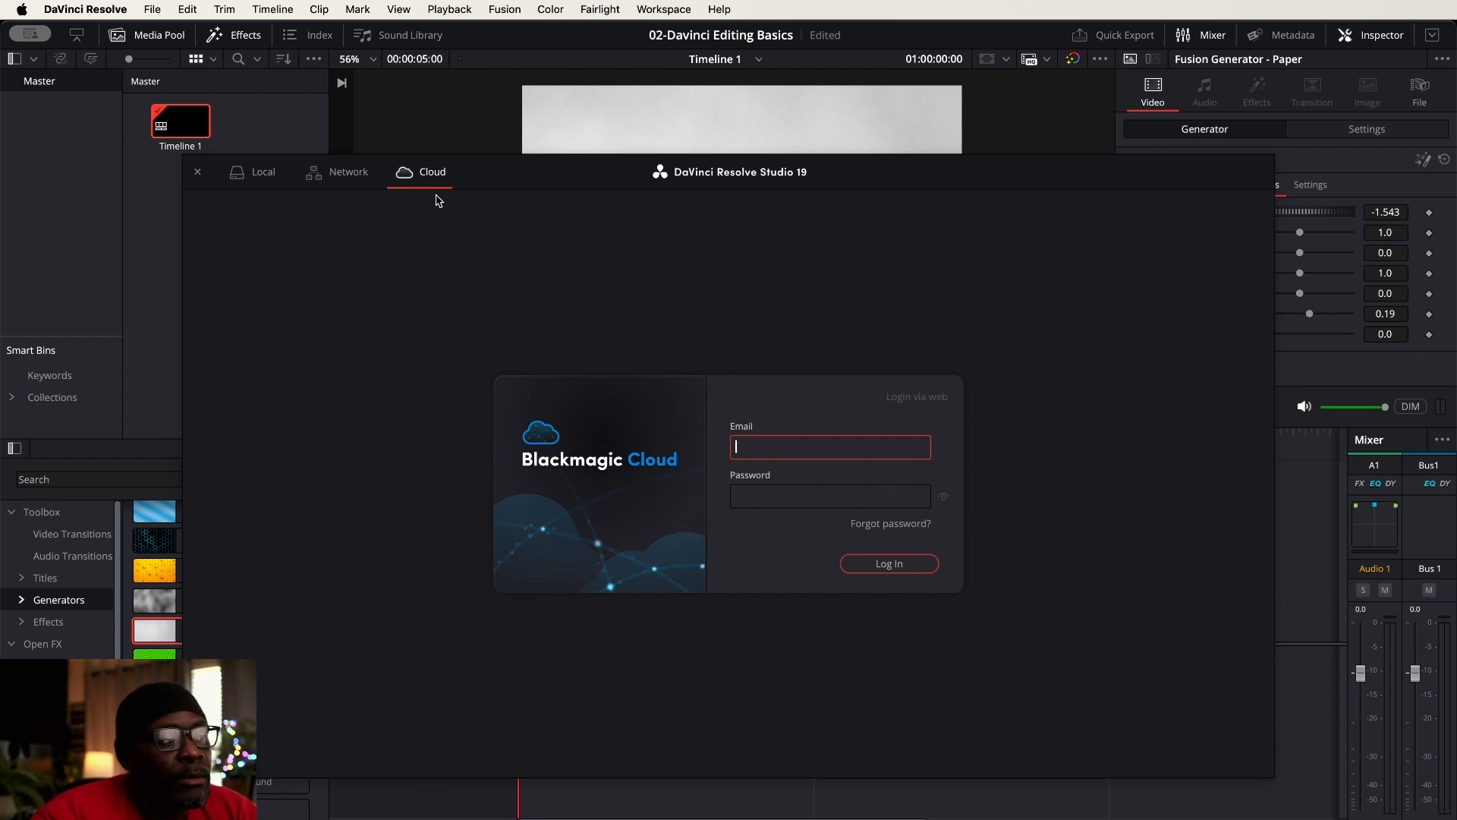
pyautogui.click(342, 174)
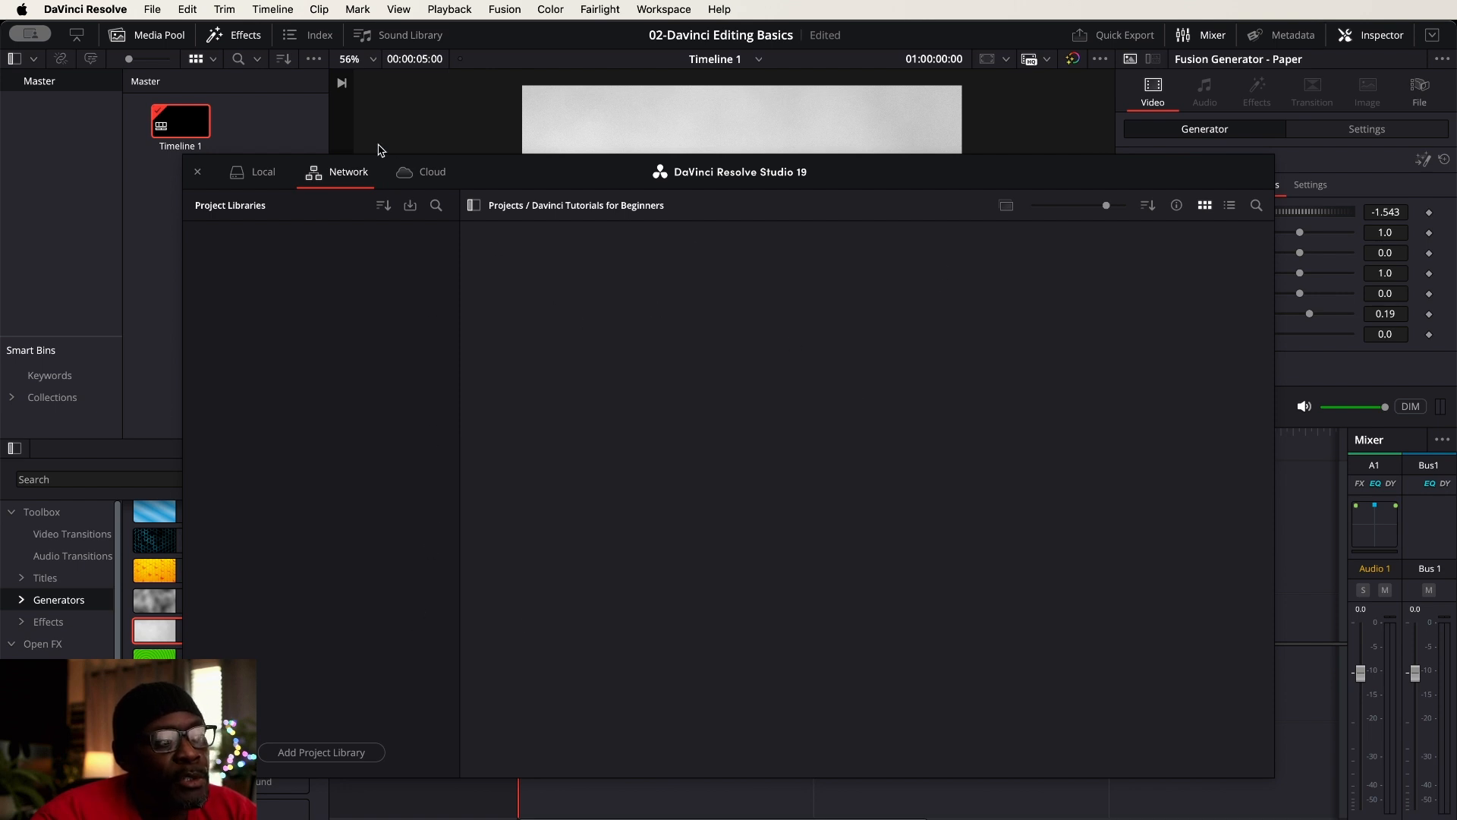
pyautogui.click(258, 174)
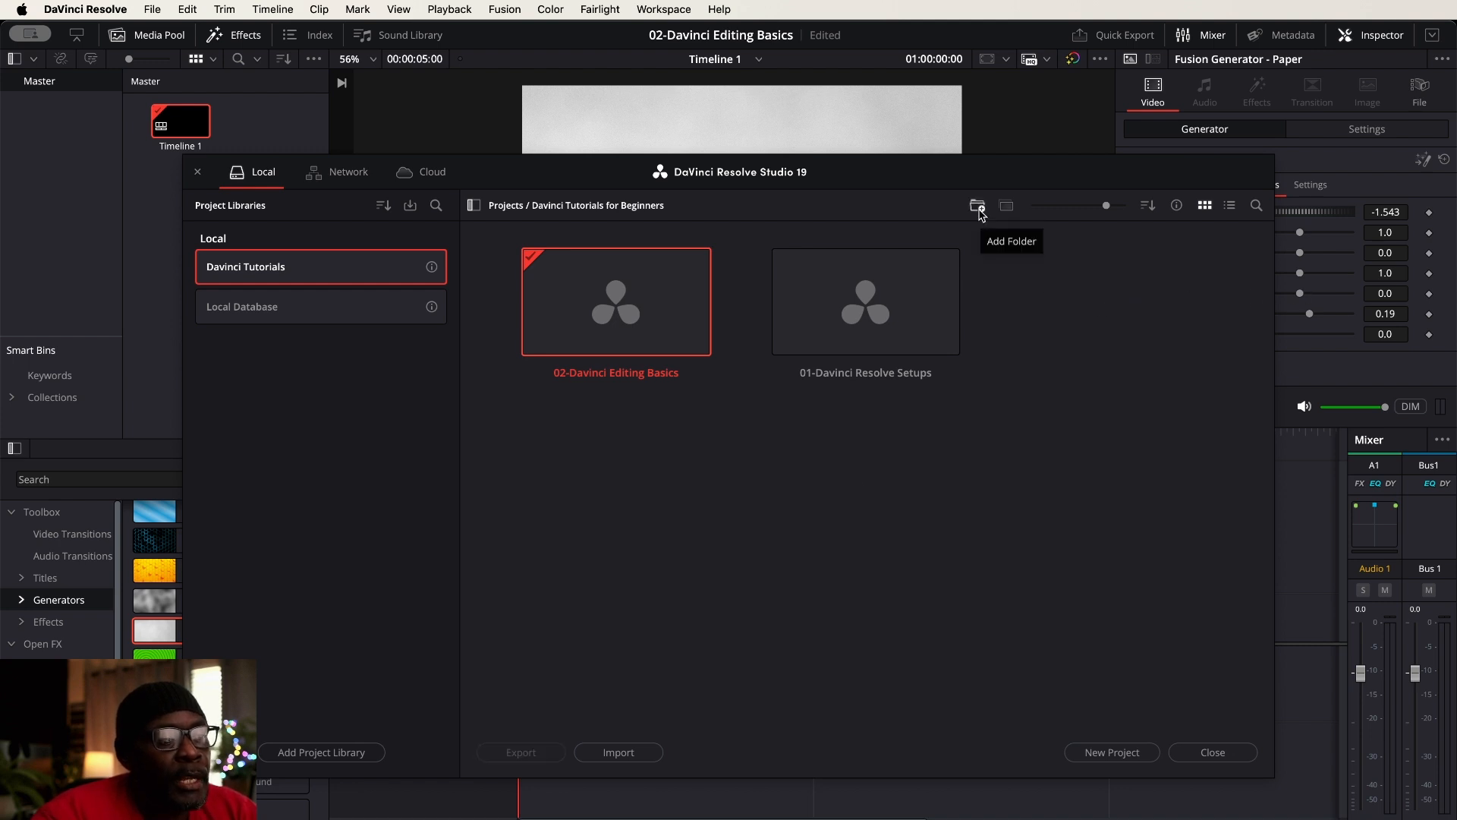
# - Look at the copy destination options for a project, including the folder choices in the Davinci Tutorials library, and leave without copying
pyautogui.click(896, 258)
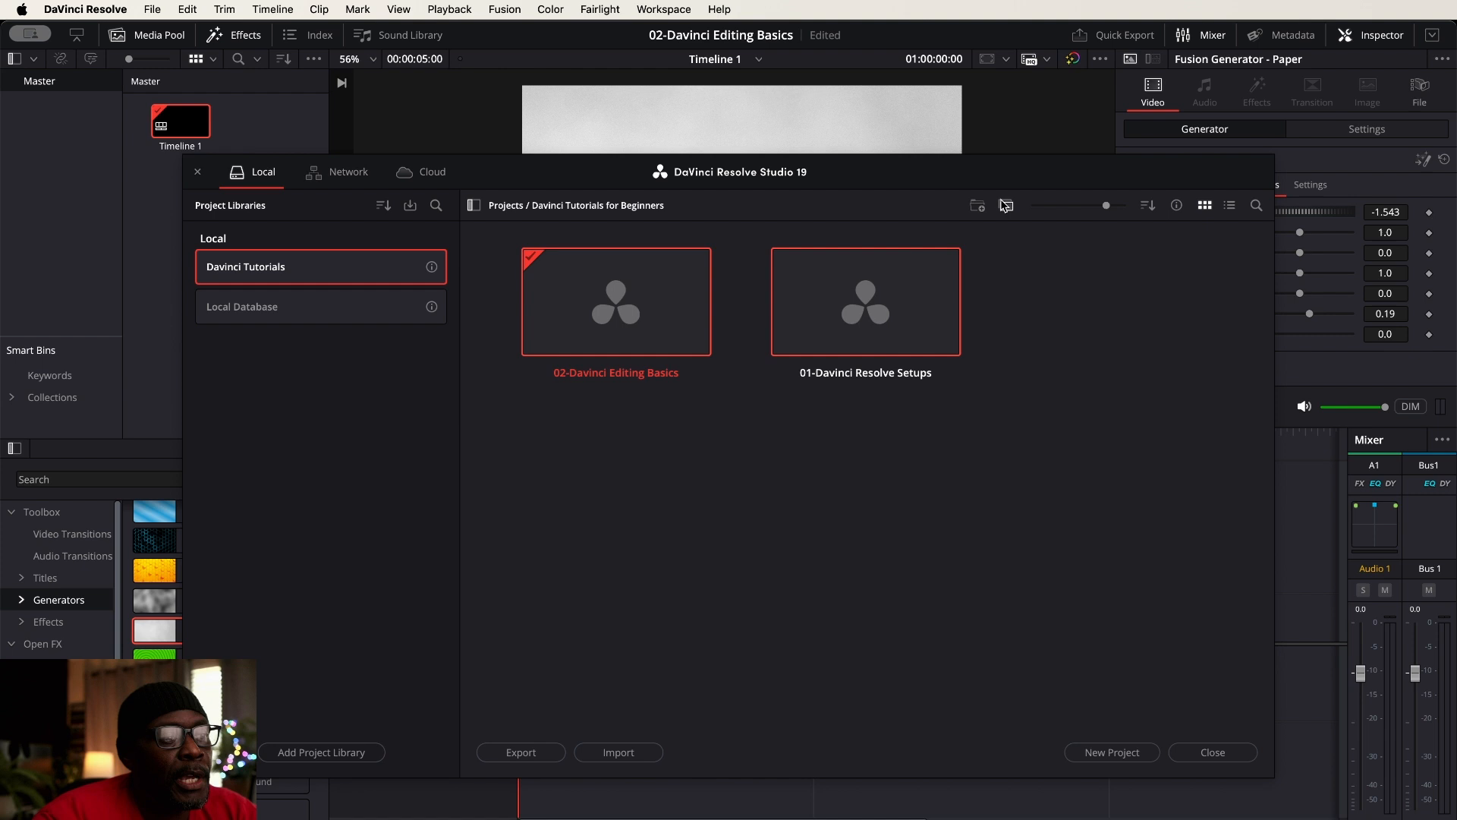
pyautogui.click(748, 541)
pyautogui.click(681, 372)
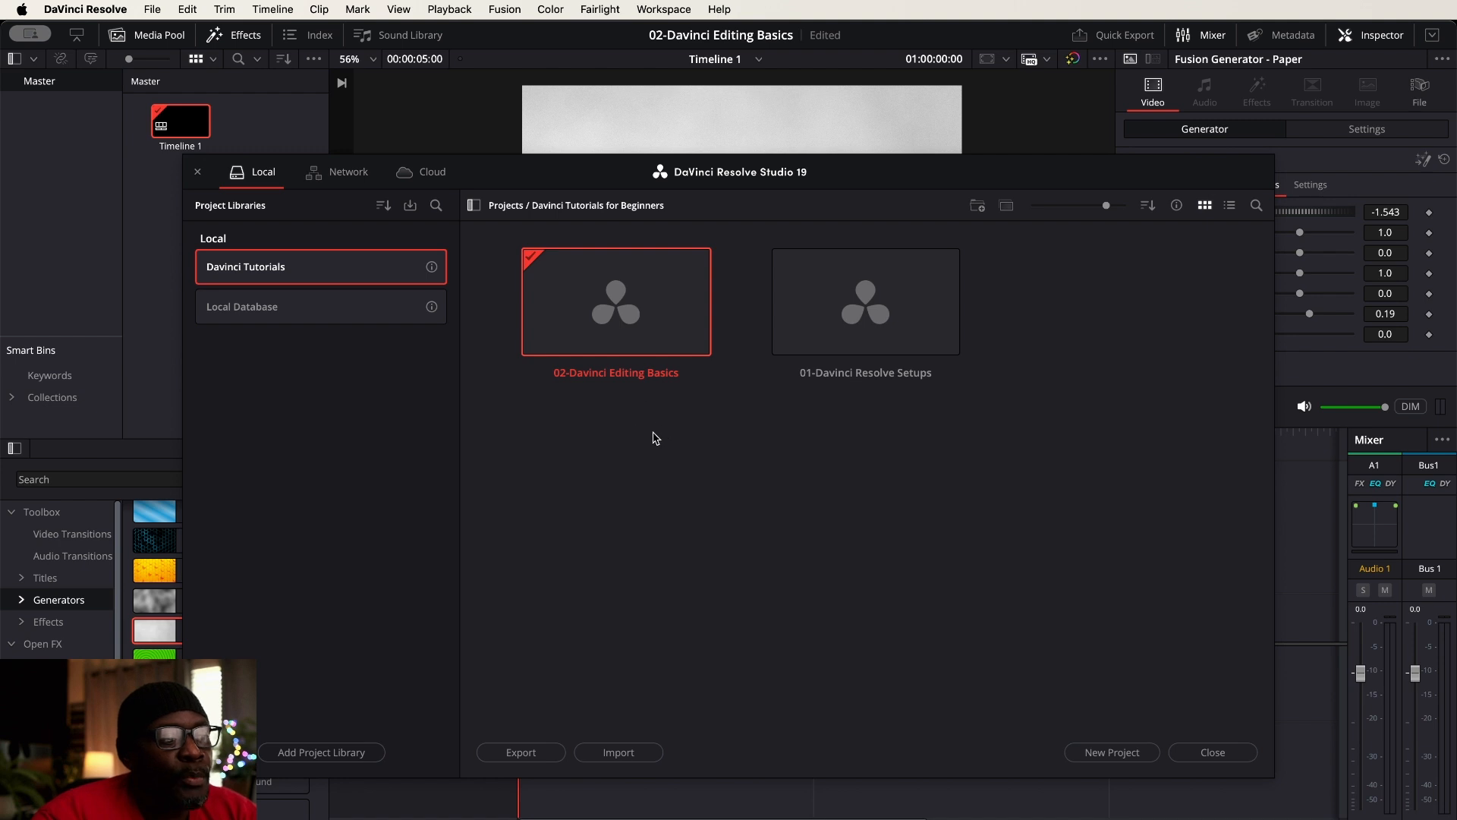
pyautogui.click(668, 472)
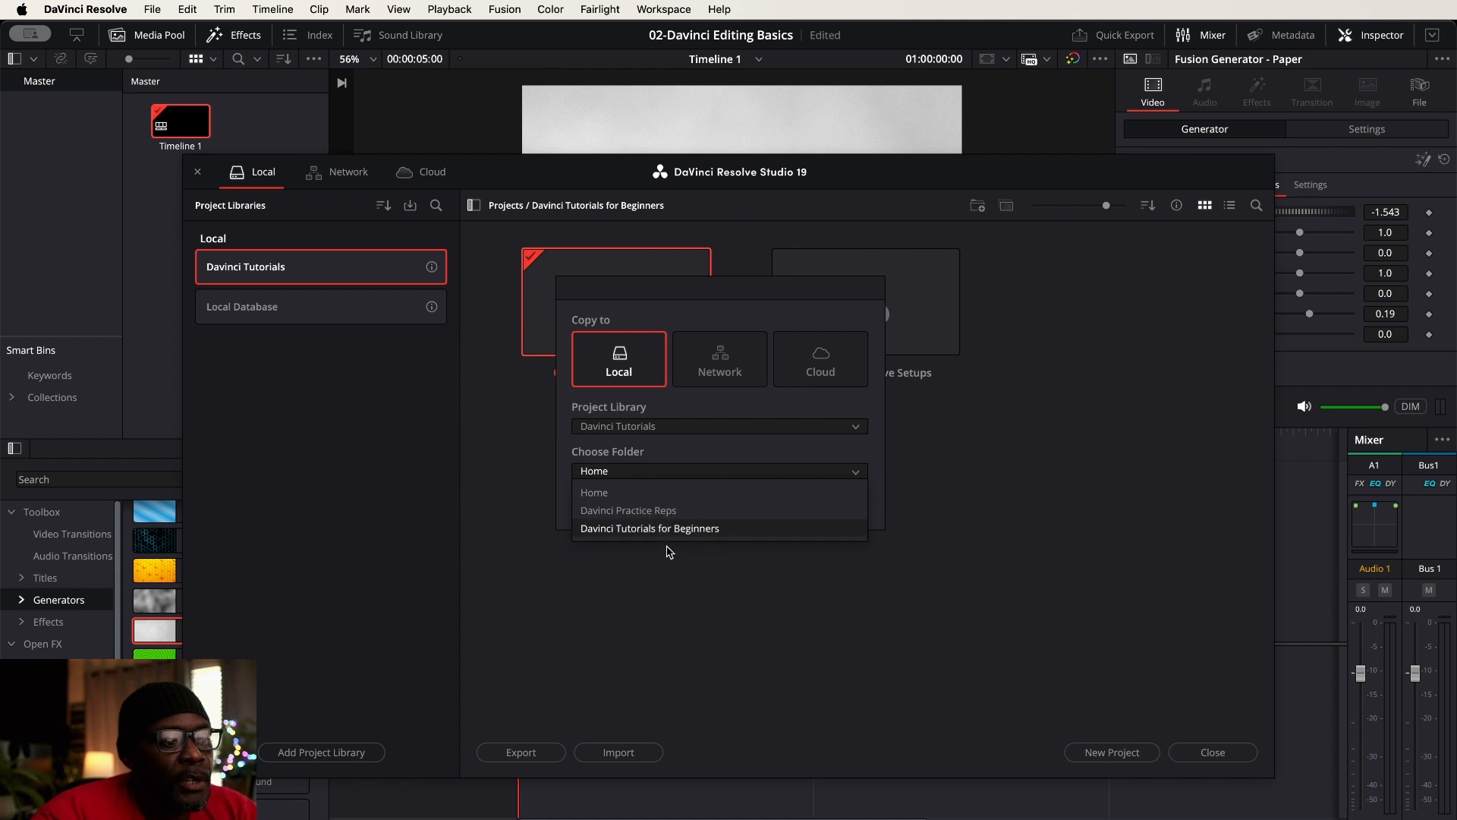
pyautogui.click(811, 306)
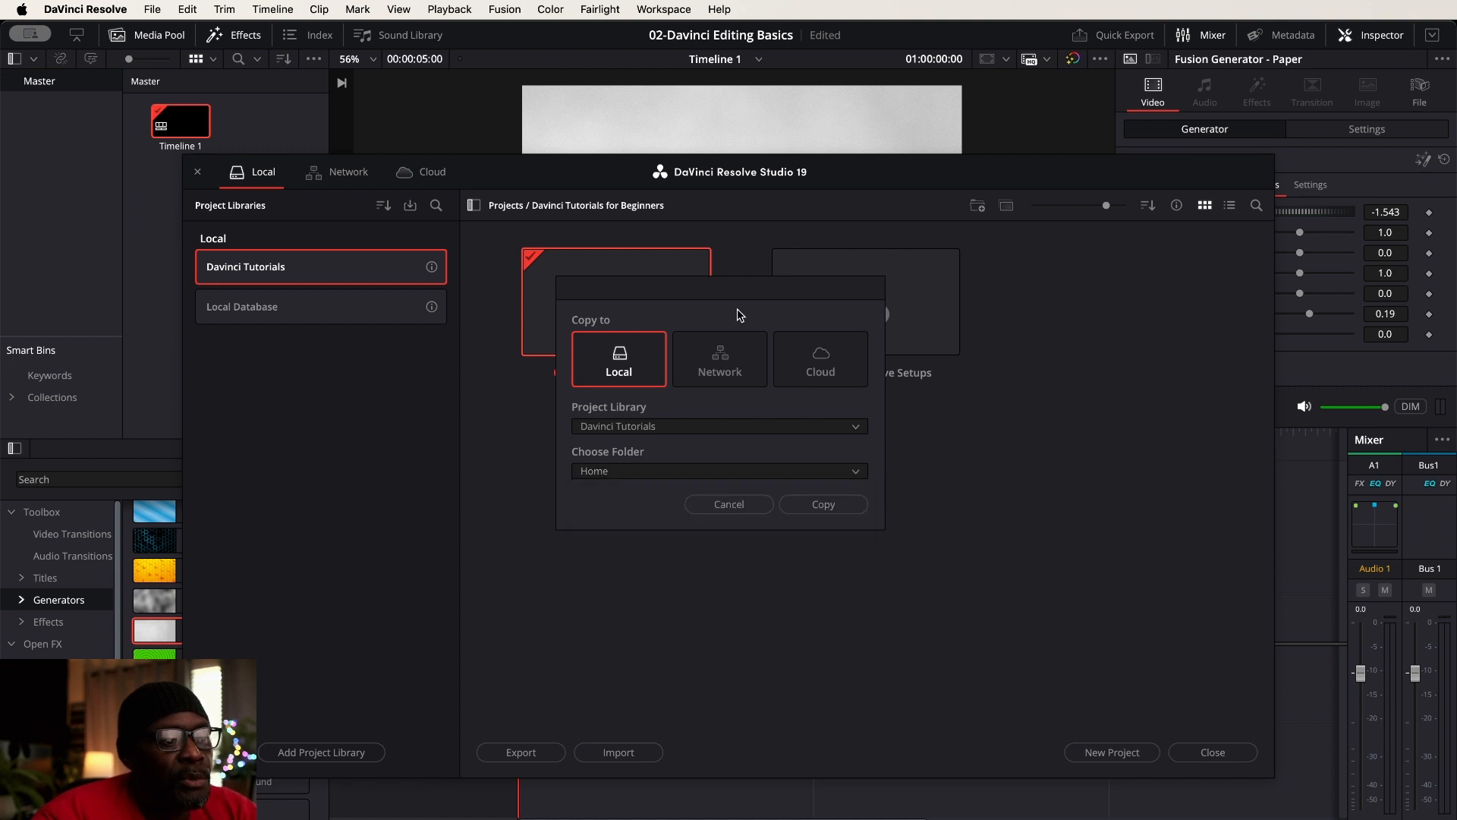
pyautogui.click(722, 506)
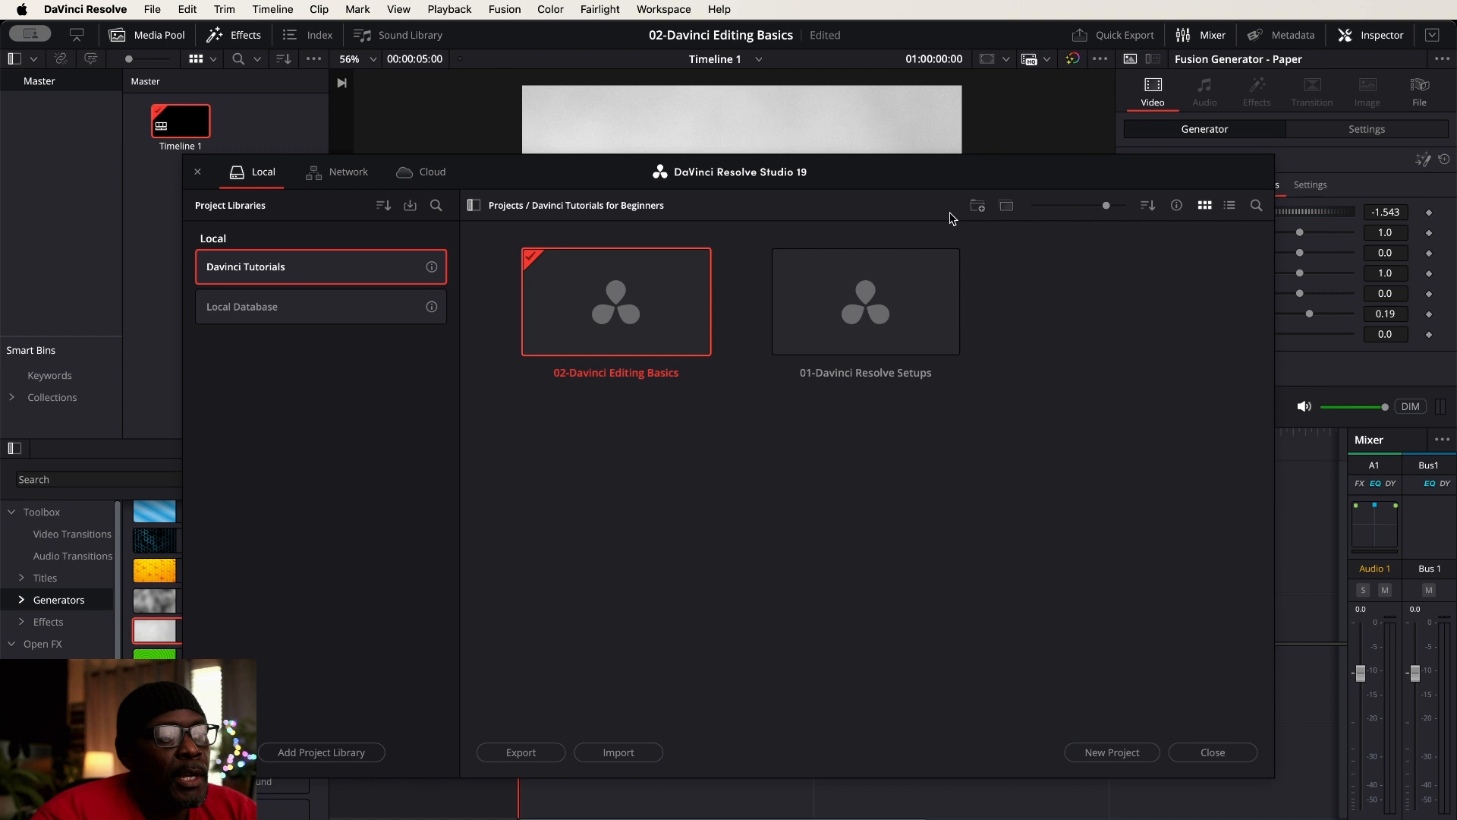
# - Shrink the project thumbnails slightly, and show the top-level Projects folder in list view
pyautogui.moveTo(1106, 208)
pyautogui.mouseDown()
pyautogui.moveTo(1040, 214)
pyautogui.moveTo(1091, 211)
pyautogui.mouseUp()
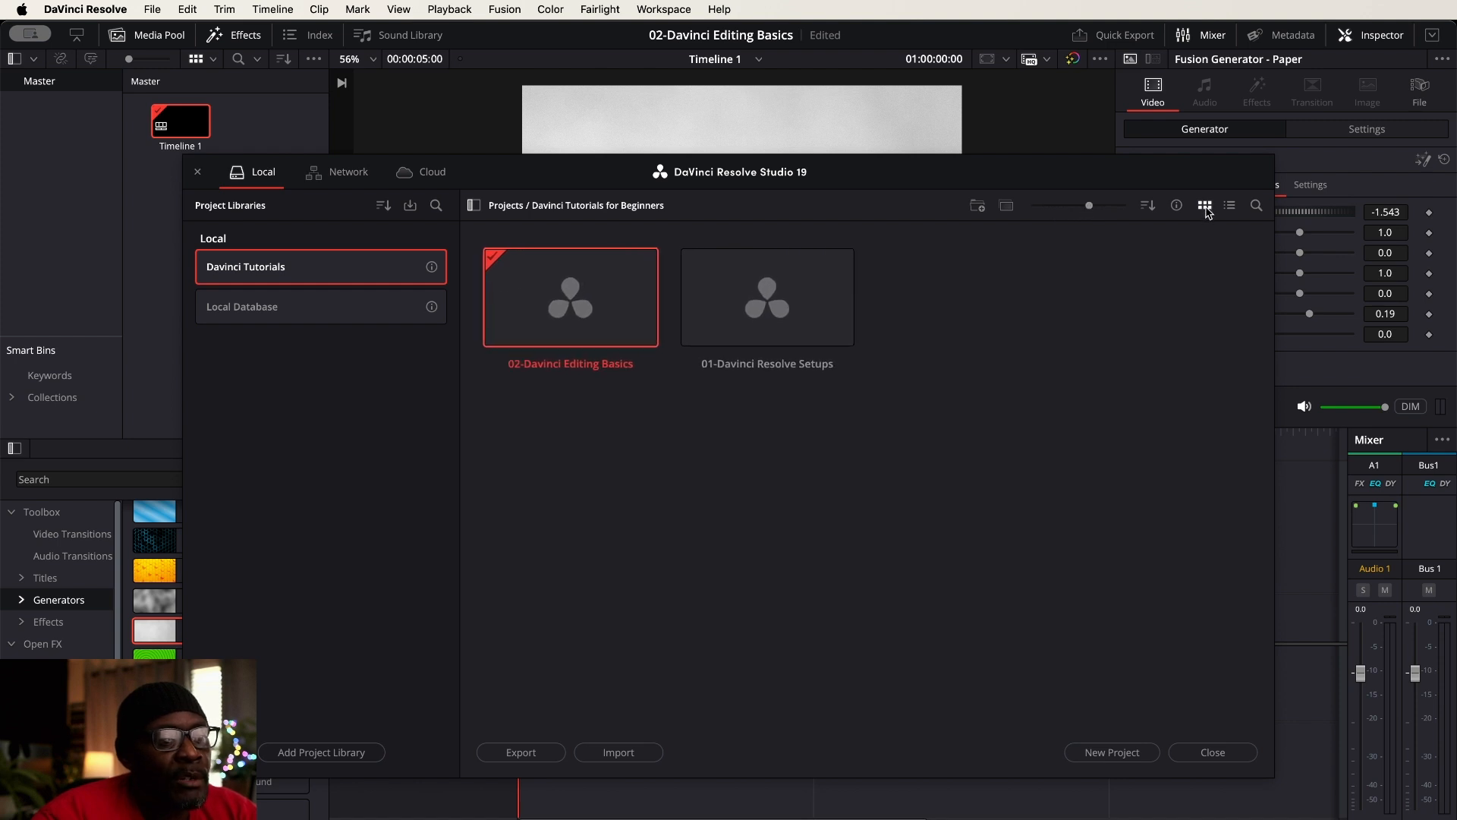
pyautogui.click(1231, 207)
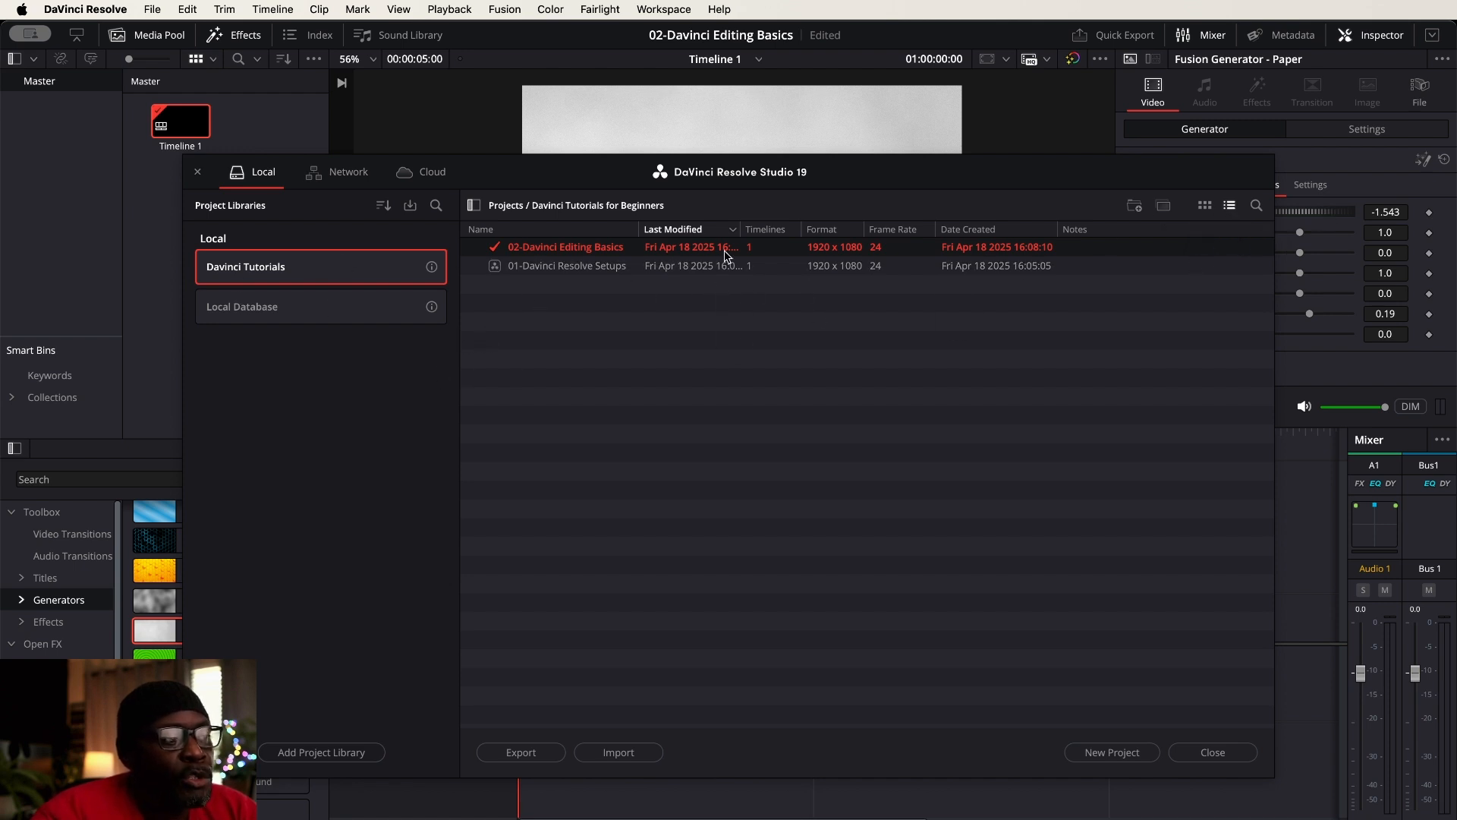
pyautogui.click(506, 205)
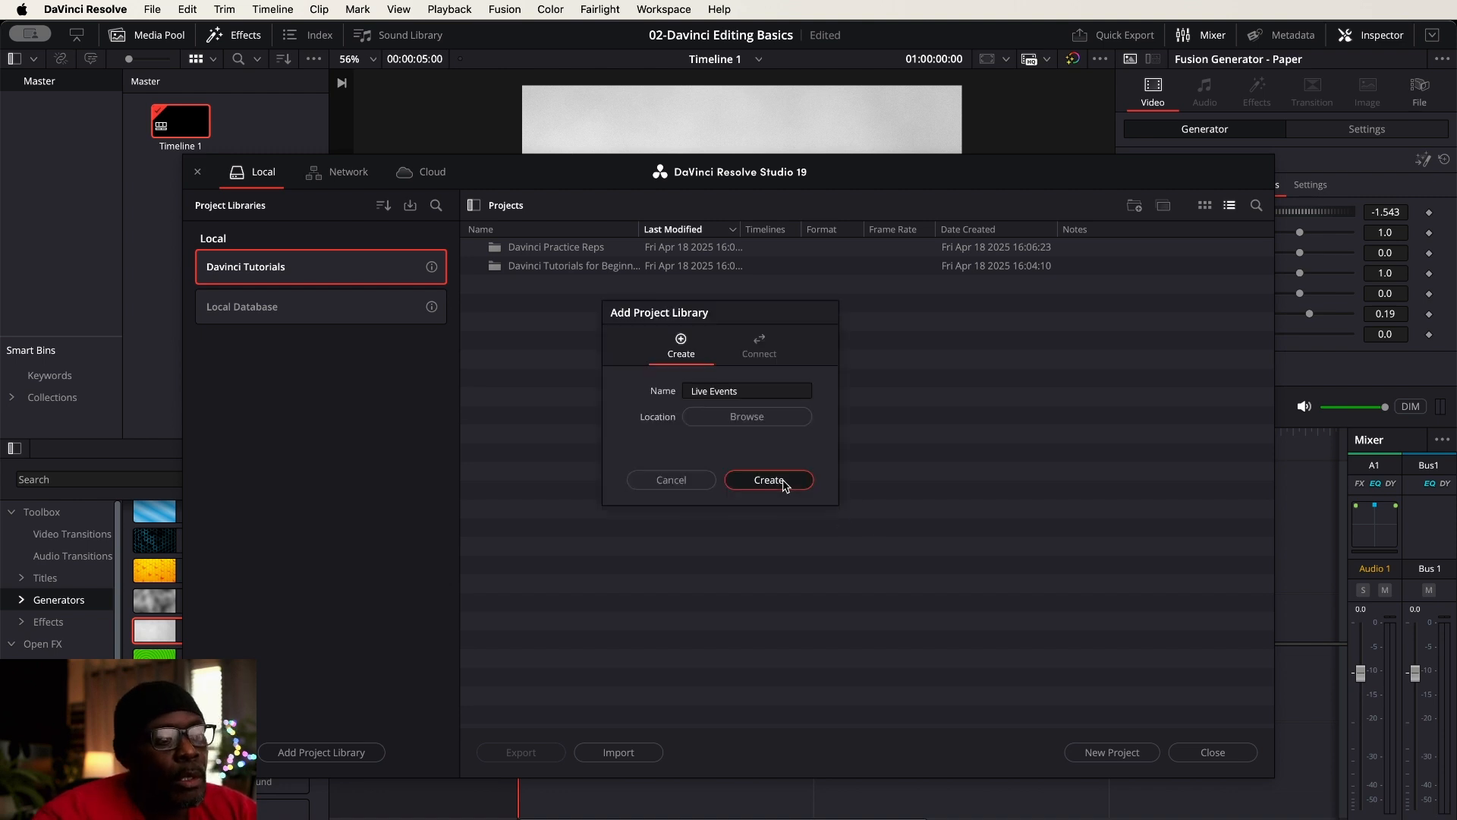
# - Create a local project library named Live Events in the Resolve Project Library folder inside Documents
pyautogui.click(784, 485)
pyautogui.click(1155, 501)
pyautogui.click(1181, 504)
pyautogui.moveTo(1215, 510)
pyautogui.mouseDown()
pyautogui.moveTo(1274, 535)
pyautogui.moveTo(1182, 600)
pyautogui.mouseUp()
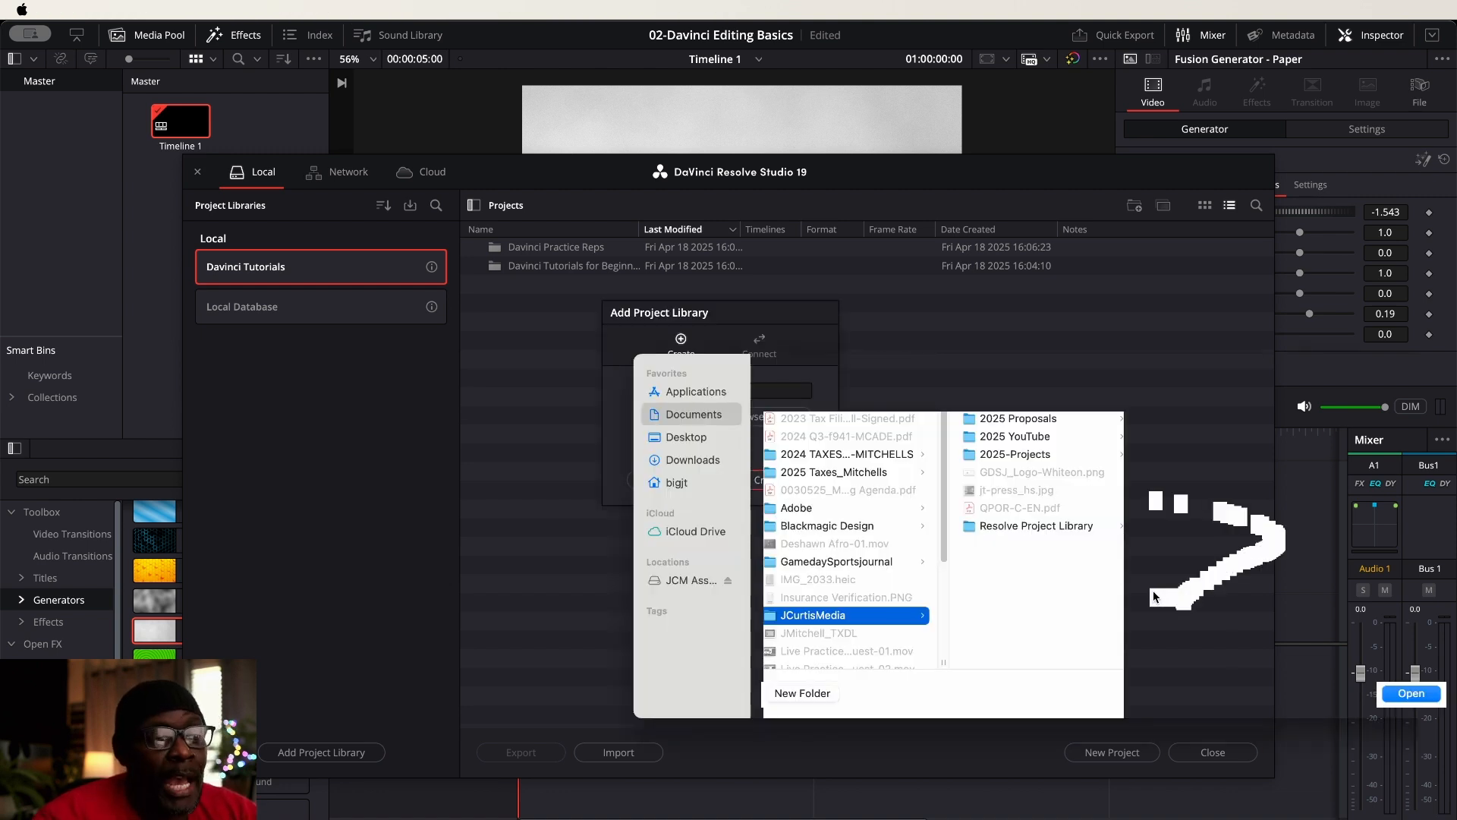
pyautogui.moveTo(1153, 591)
pyautogui.mouseDown()
pyautogui.moveTo(1031, 572)
pyautogui.moveTo(955, 522)
pyautogui.mouseUp()
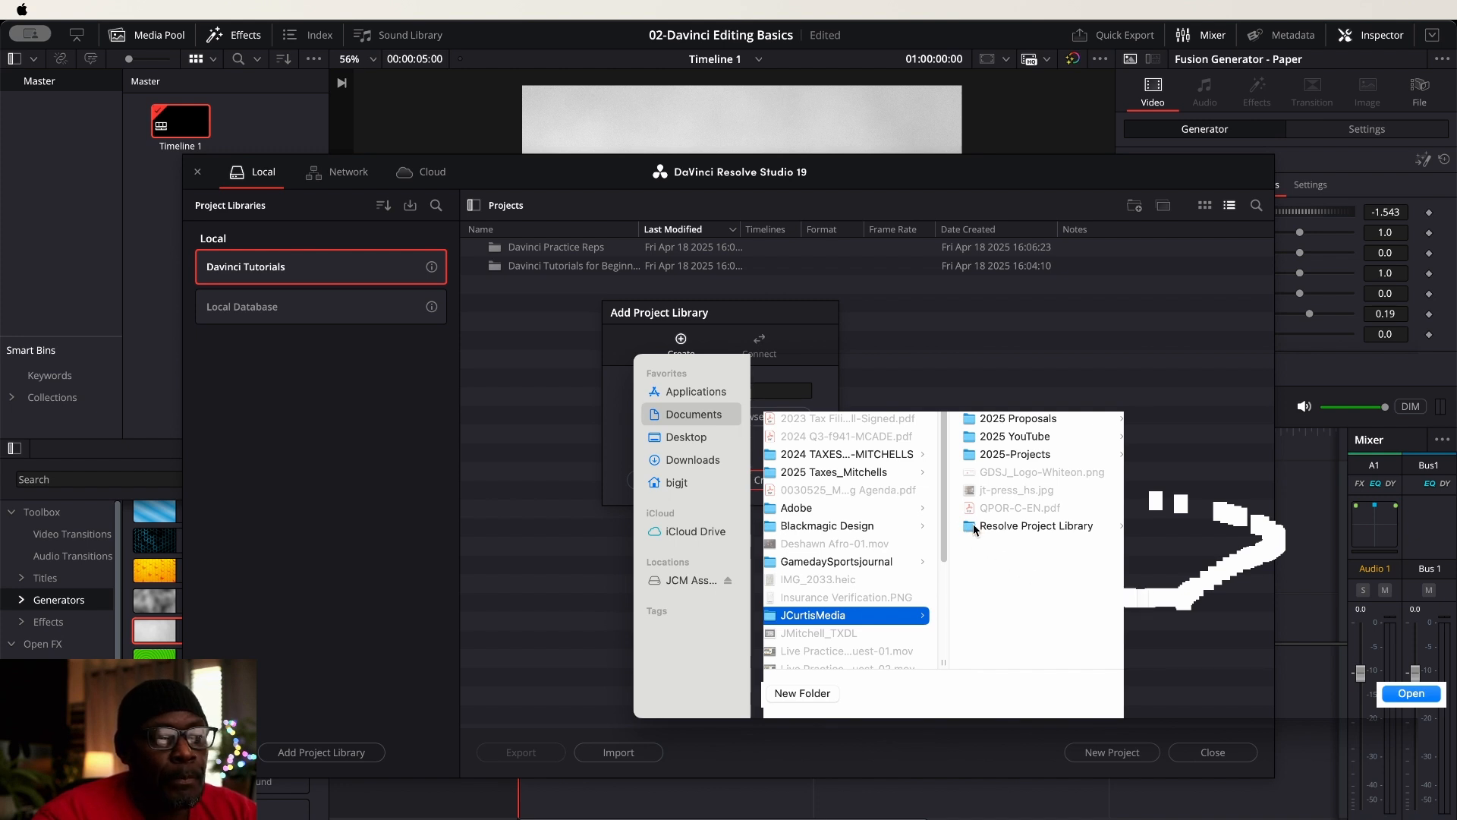
pyautogui.click(971, 527)
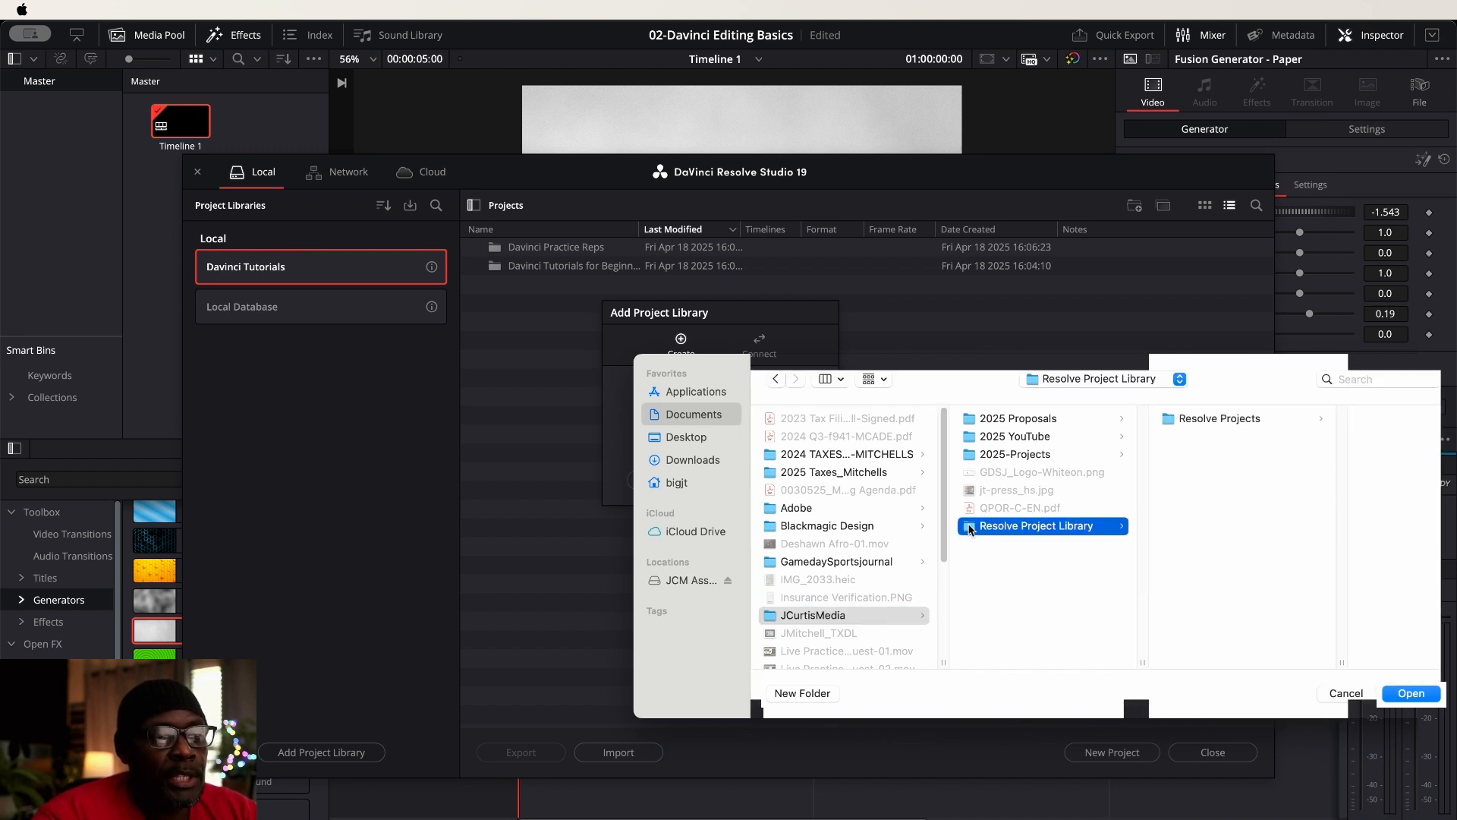
pyautogui.moveTo(1422, 674)
pyautogui.mouseDown()
pyautogui.moveTo(1447, 710)
pyautogui.moveTo(1426, 699)
pyautogui.mouseUp()
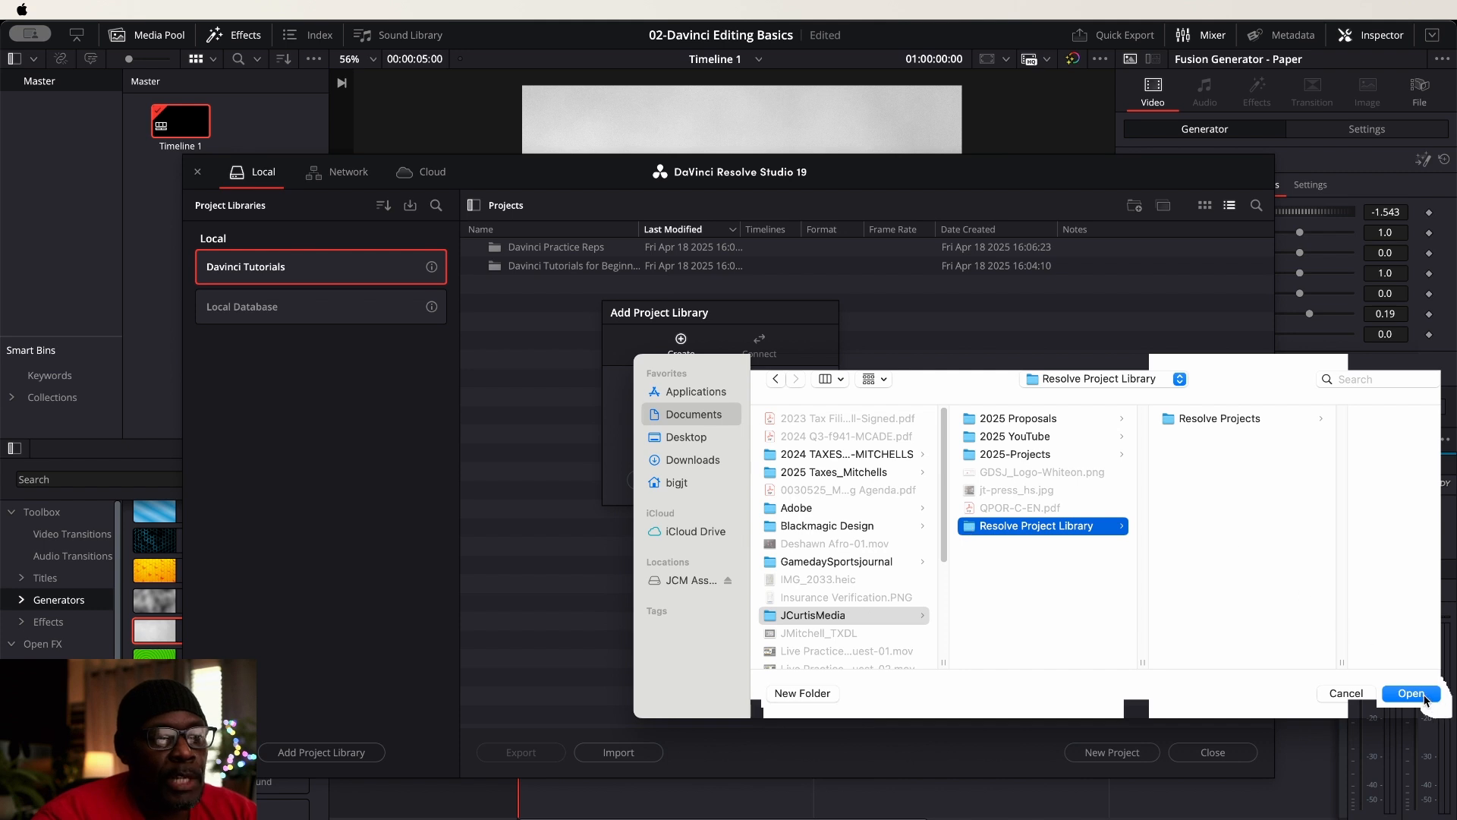
pyautogui.click(1425, 699)
pyautogui.press('Escape')
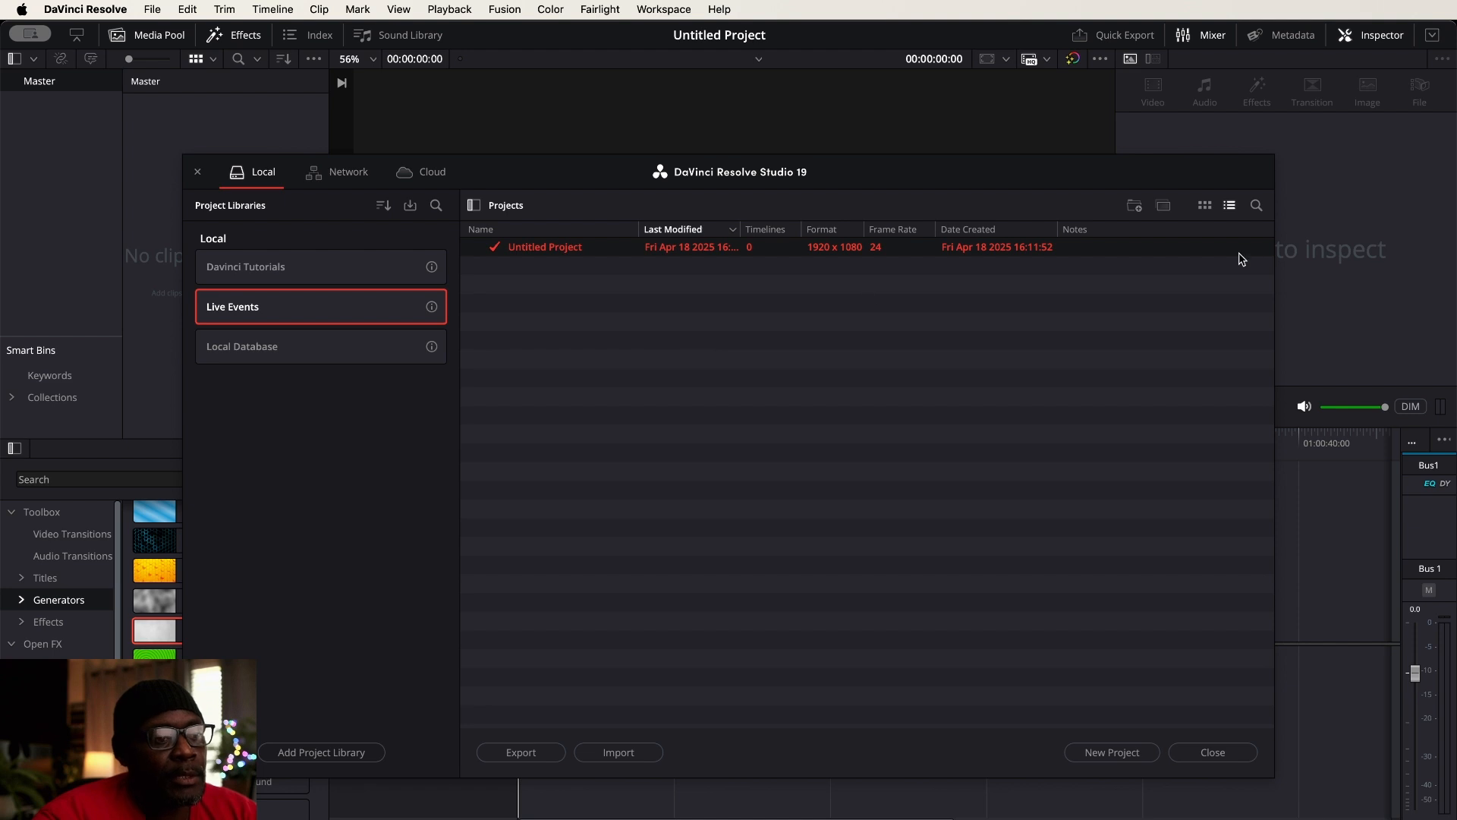
# - Switch back to thumbnail view and create a Music Videos project library in the Resolve Project Library folder
pyautogui.click(1205, 206)
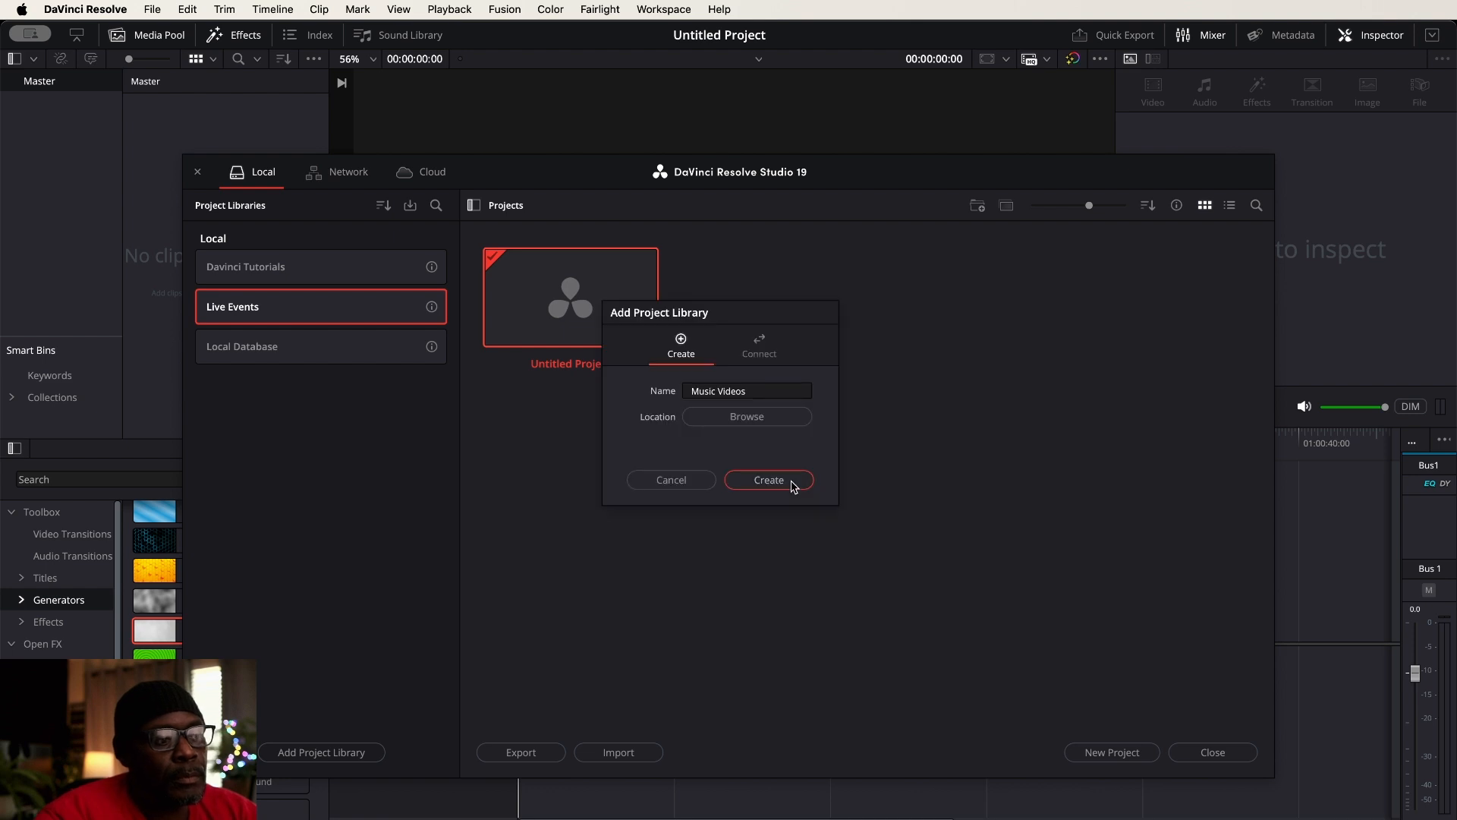
pyautogui.click(791, 482)
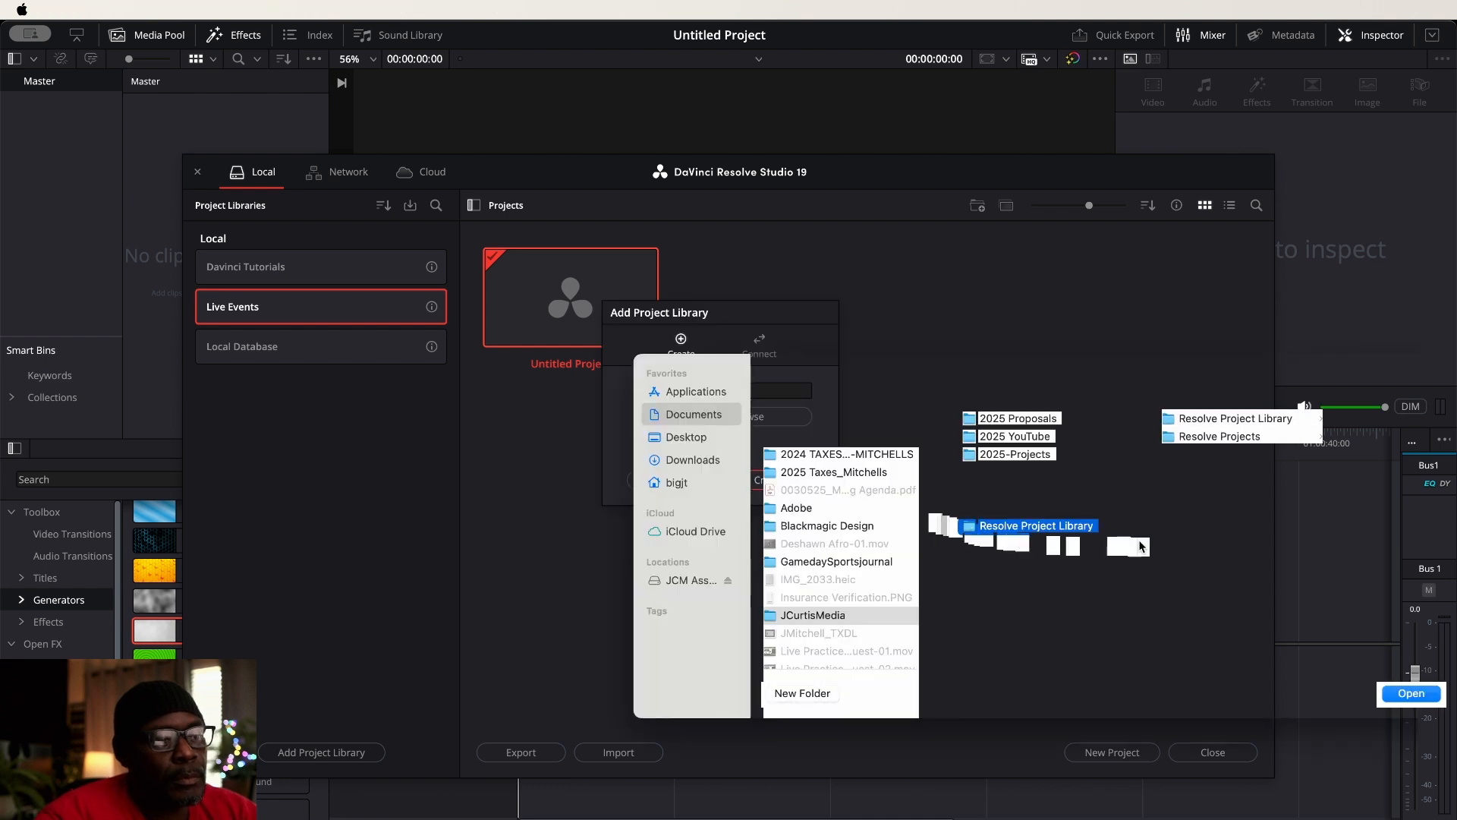
pyautogui.click(1412, 693)
pyautogui.press('Return')
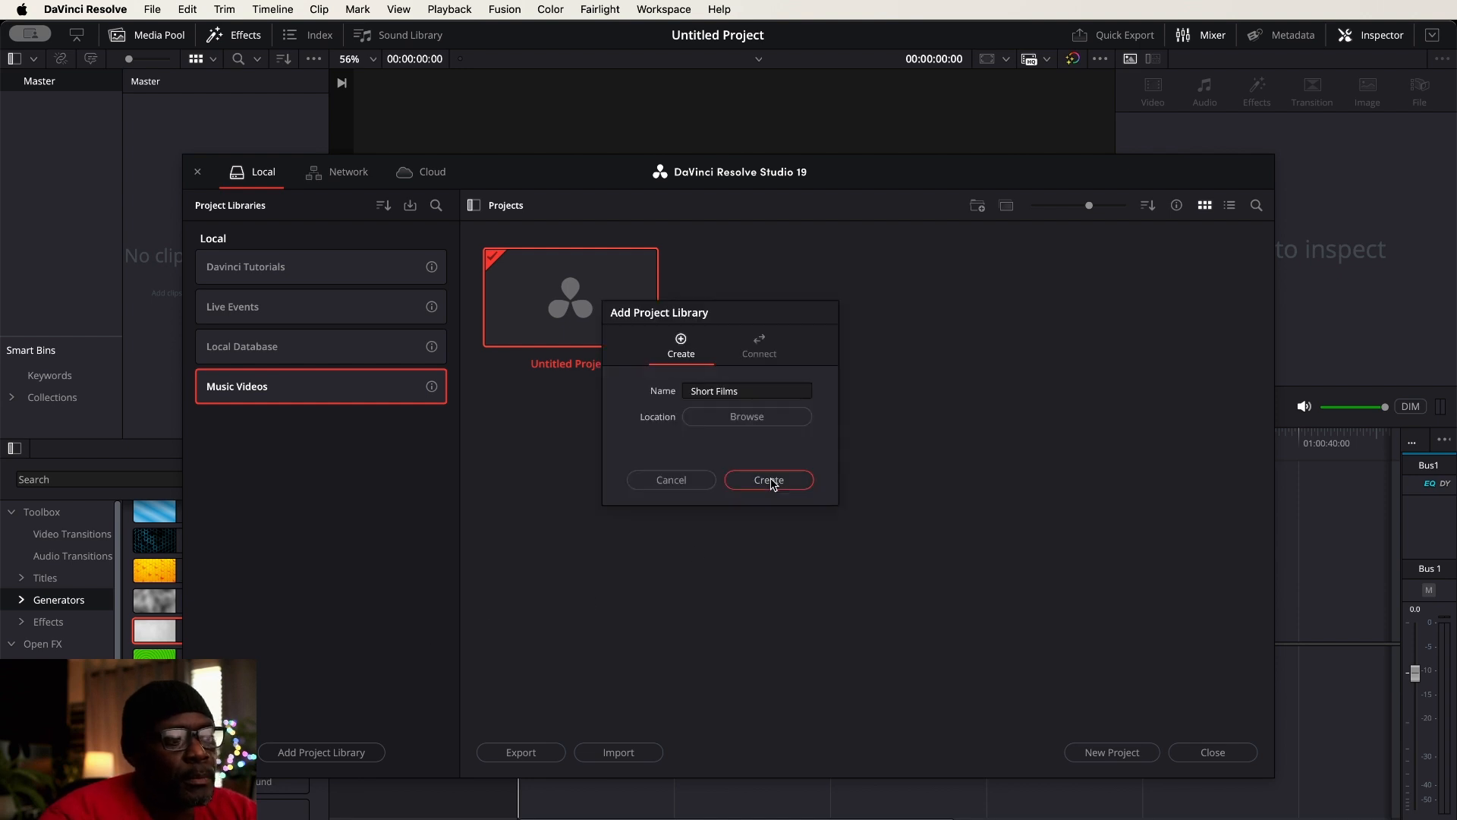
# - Create two more local project libraries, Short Films and Private Clients, in the Resolve Project Library folder
pyautogui.click(772, 480)
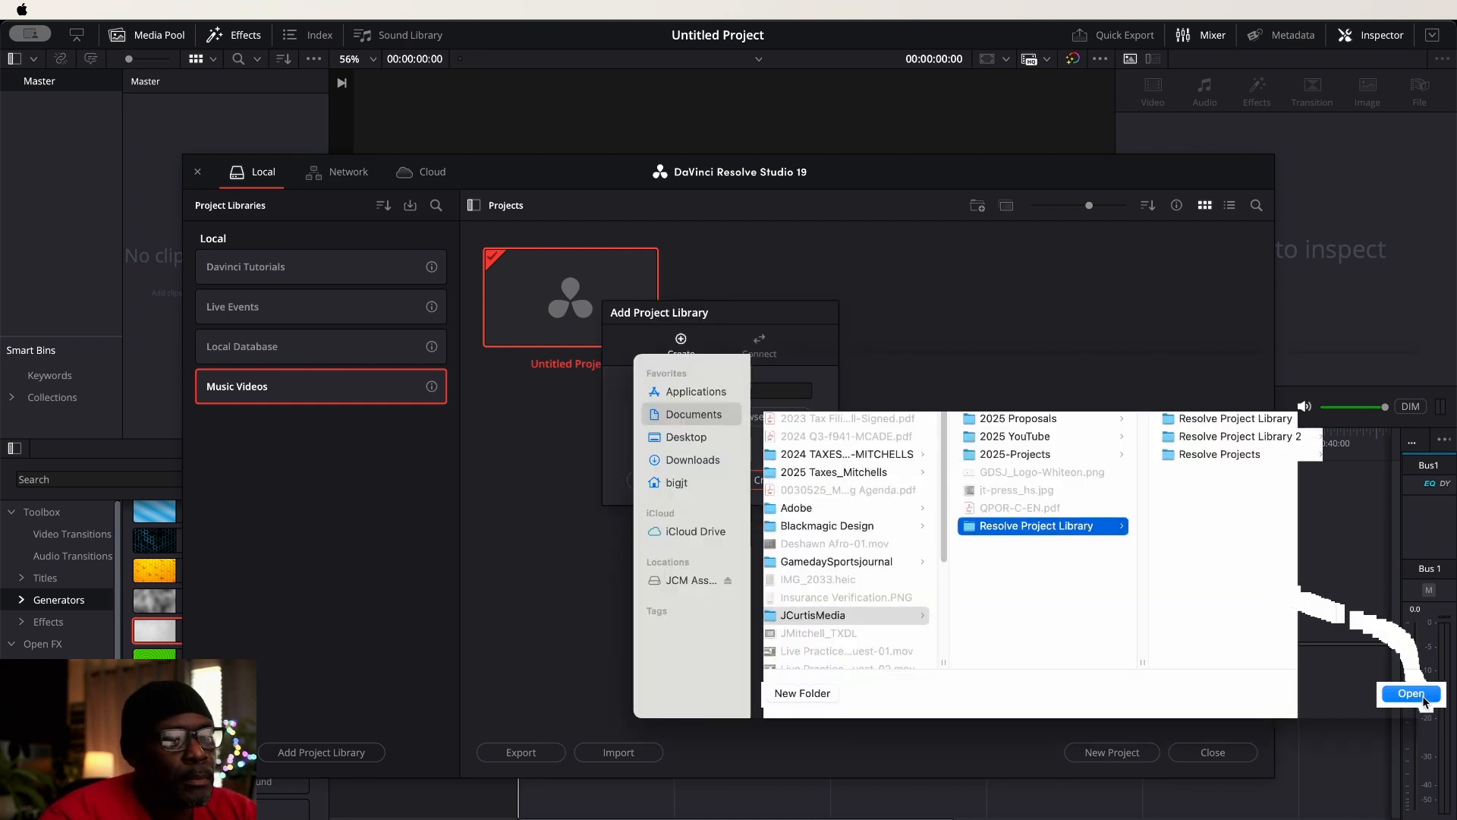
pyautogui.click(1425, 698)
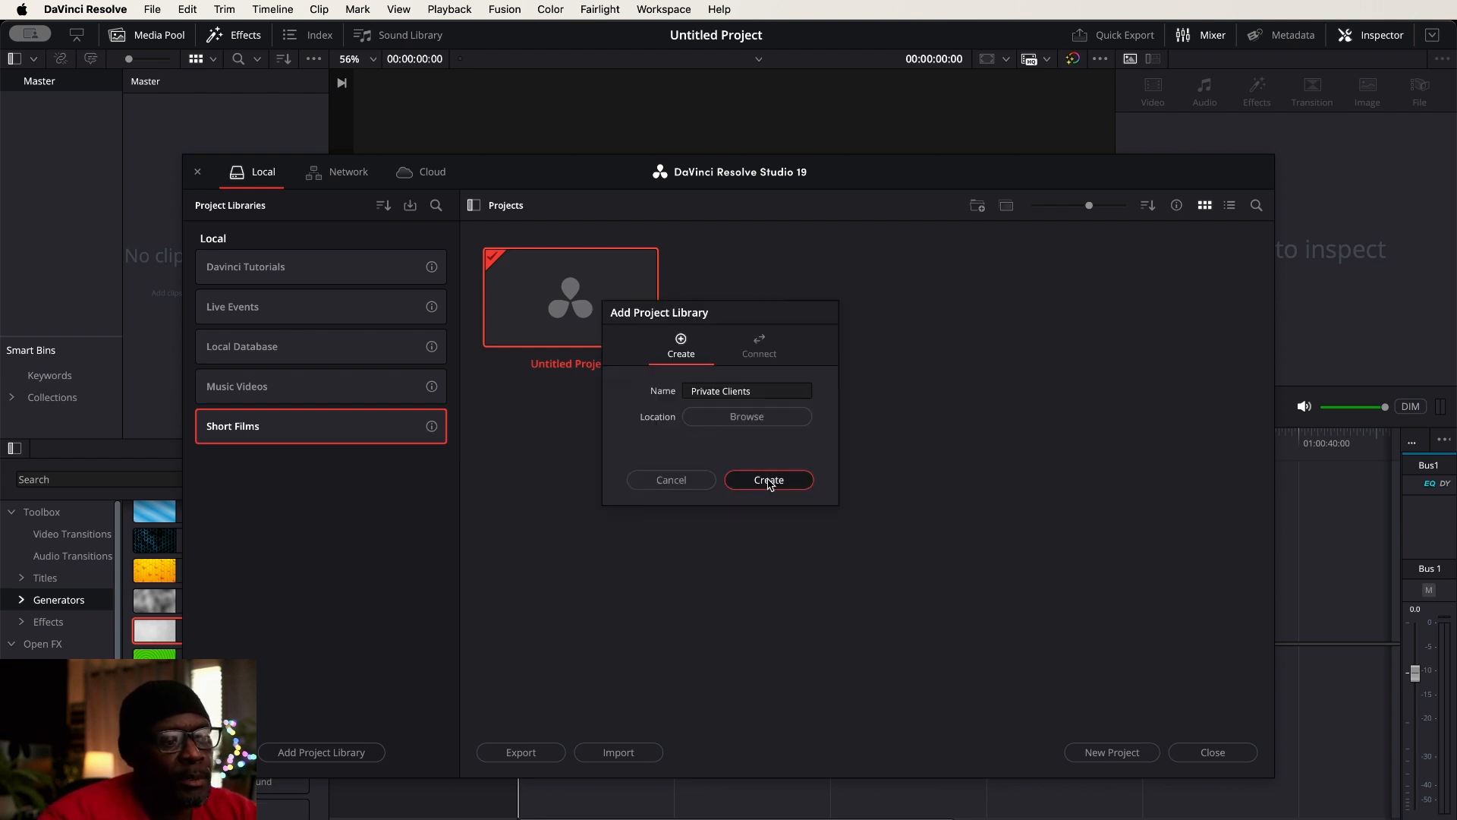
pyautogui.click(768, 479)
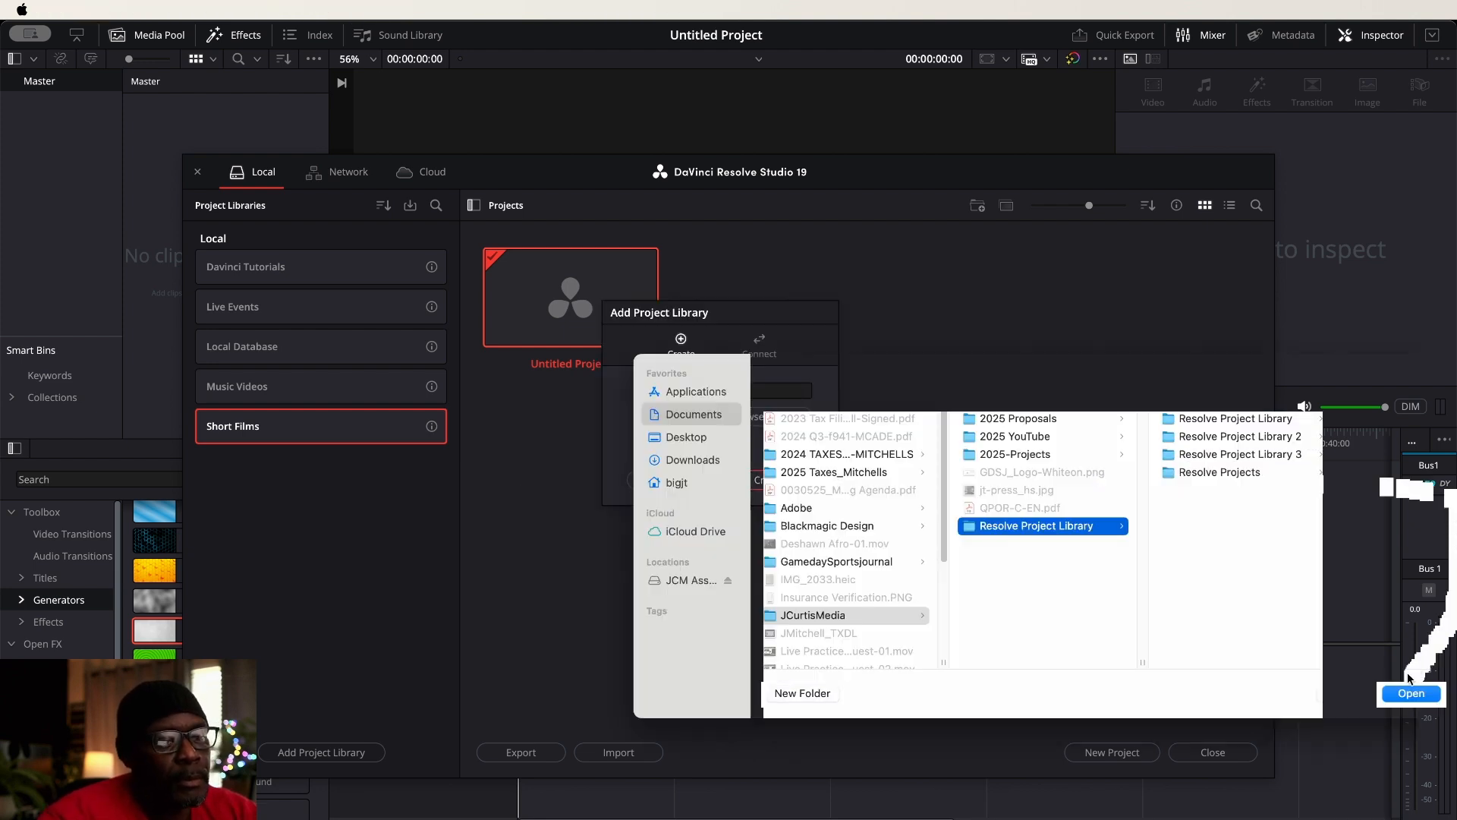
pyautogui.click(1411, 693)
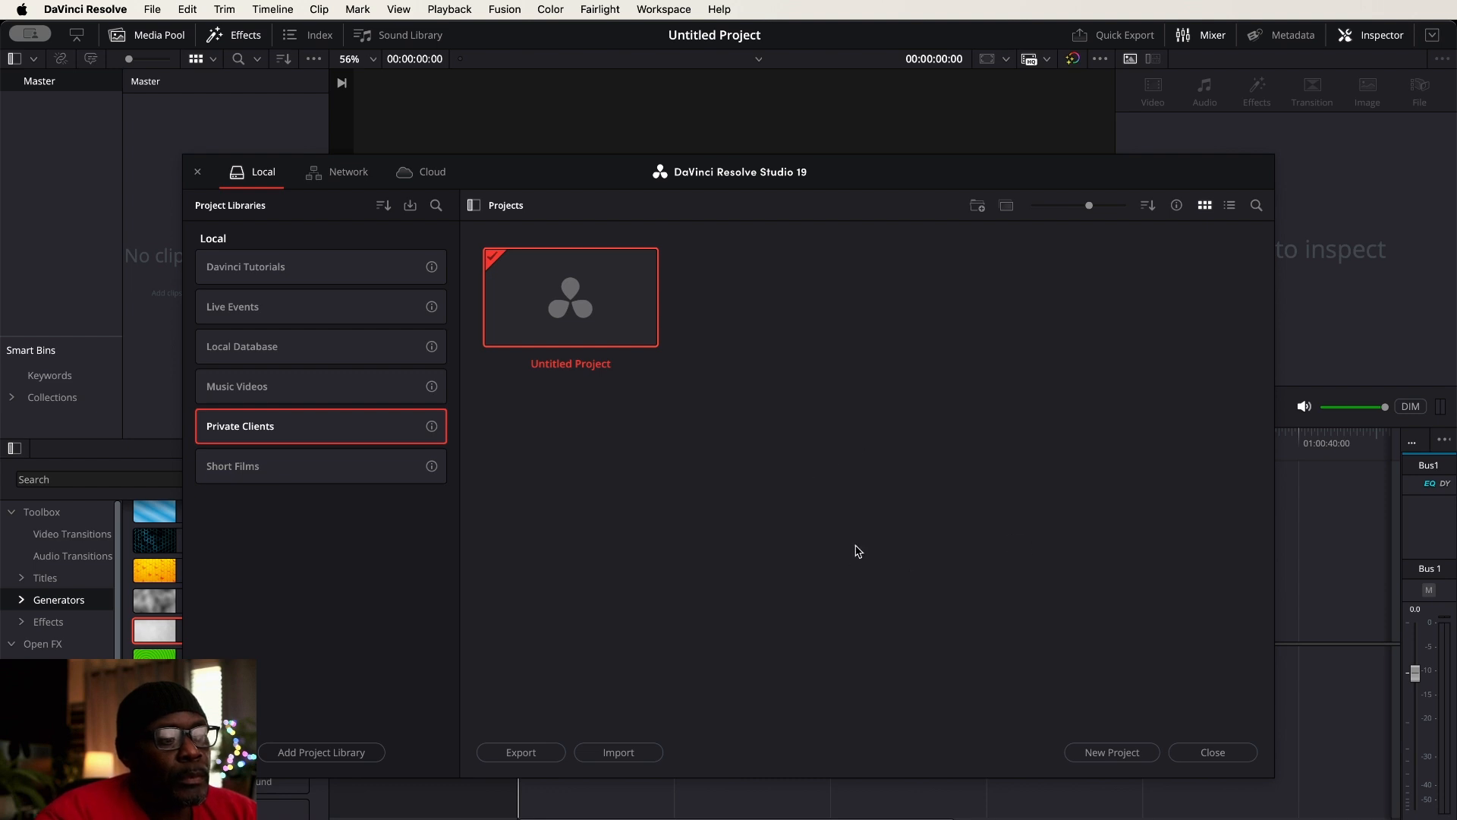
# - Go through the Davinci Tutorials and Live Events libraries to Local Database, and copy its Fashion Shoots folder
pyautogui.click(267, 275)
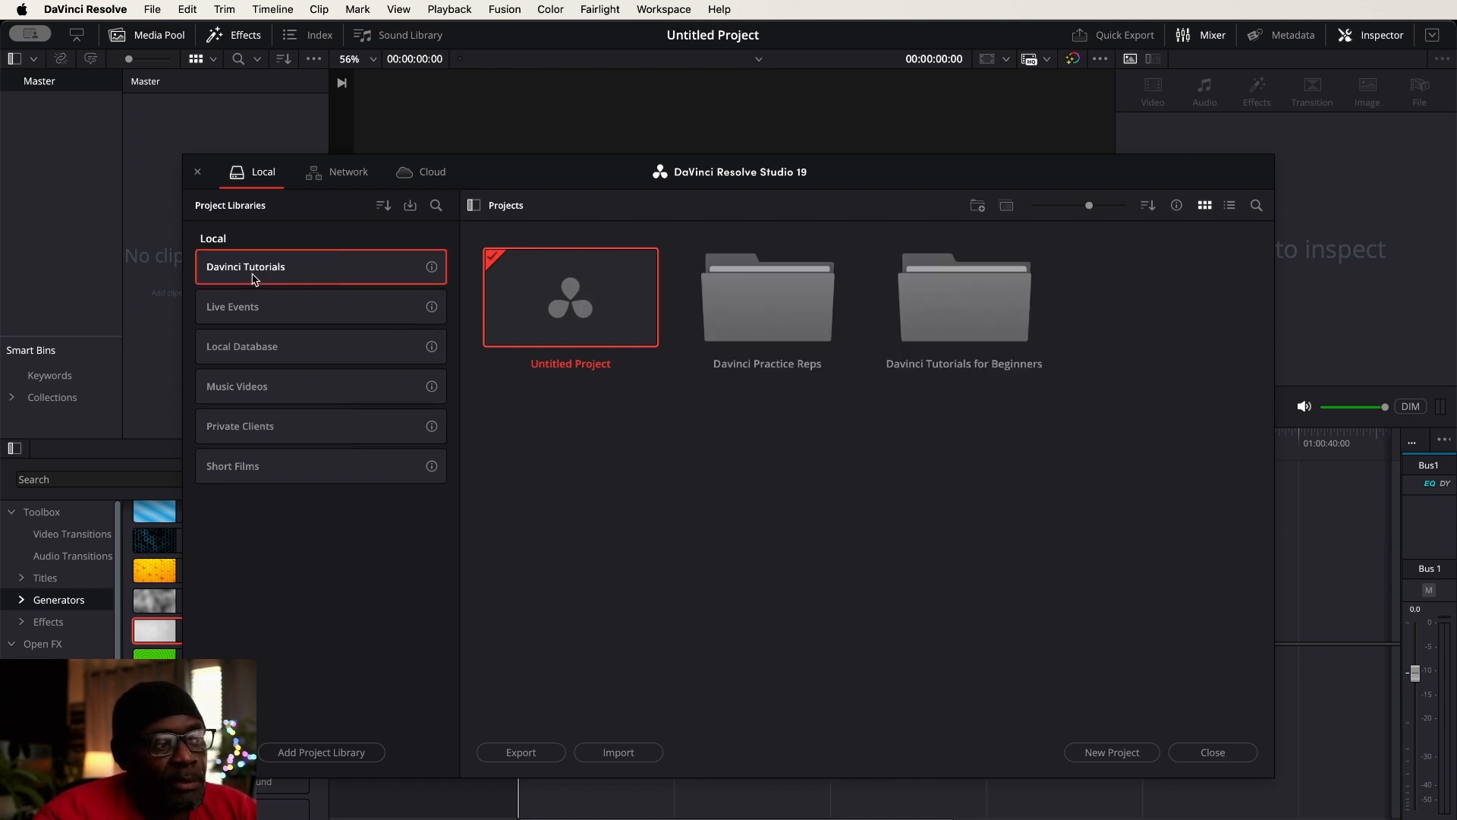
pyautogui.click(251, 312)
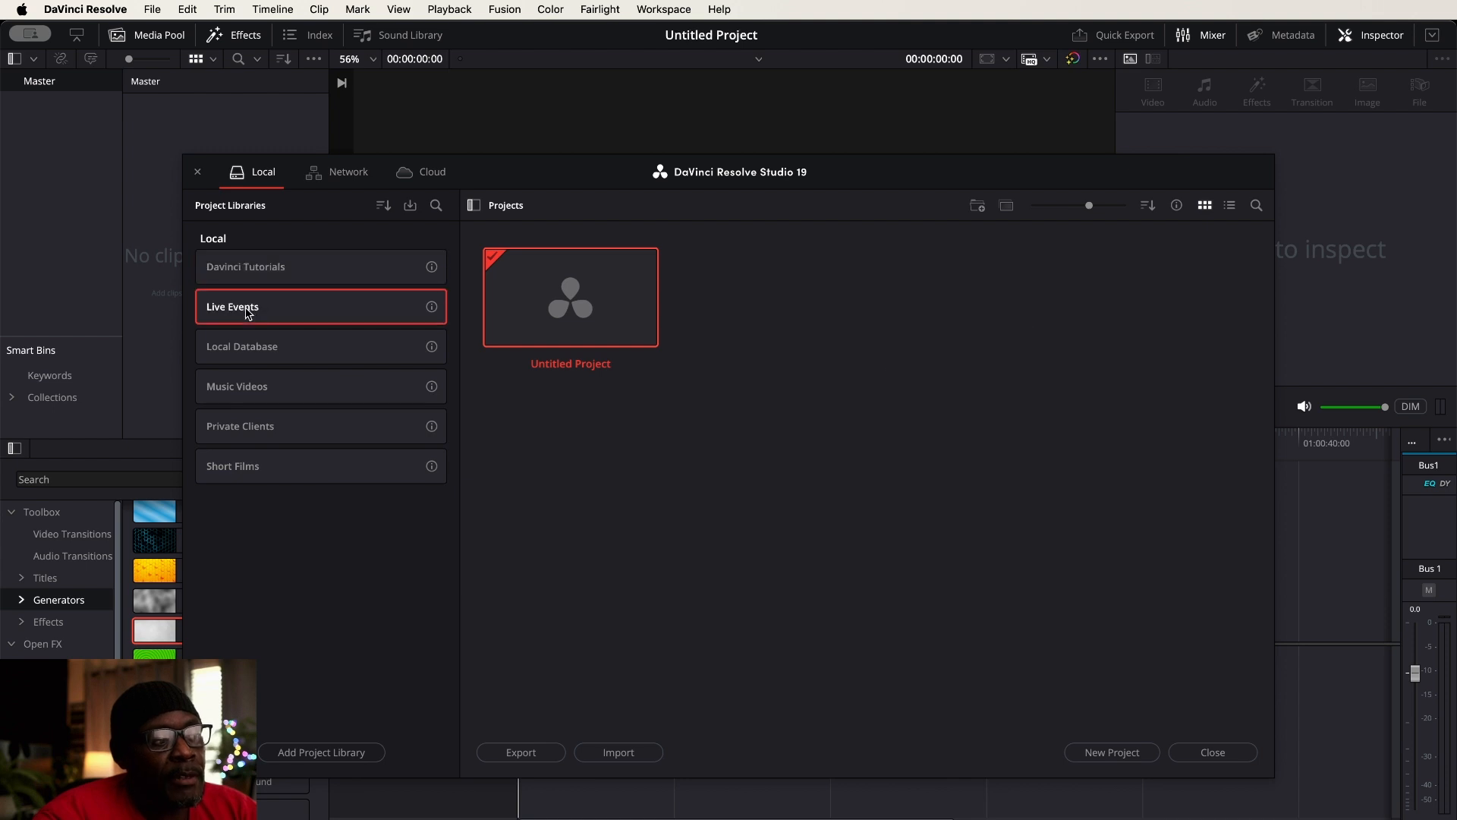
pyautogui.click(257, 352)
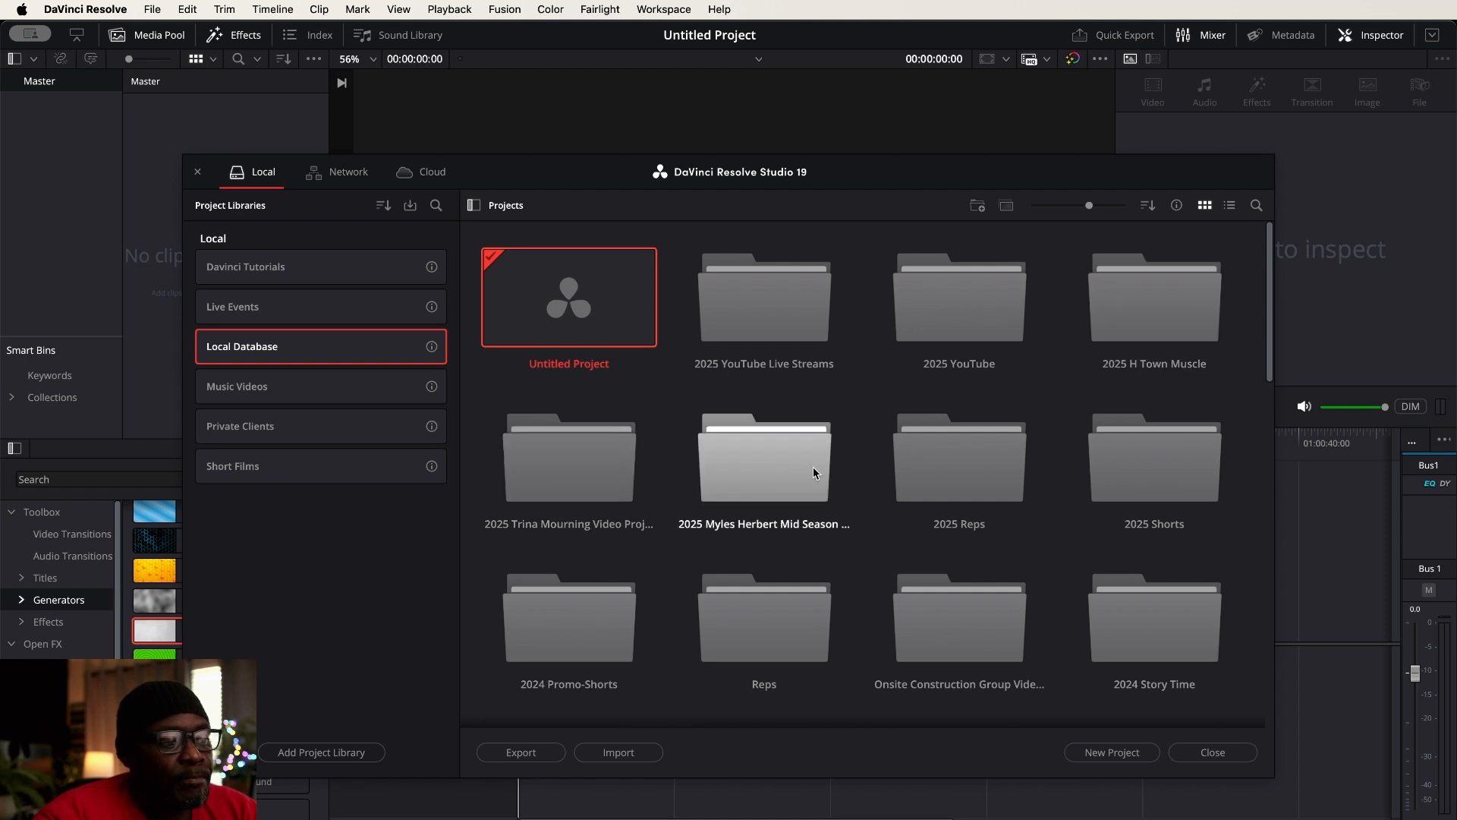
pyautogui.scroll(-10, 963, 470)
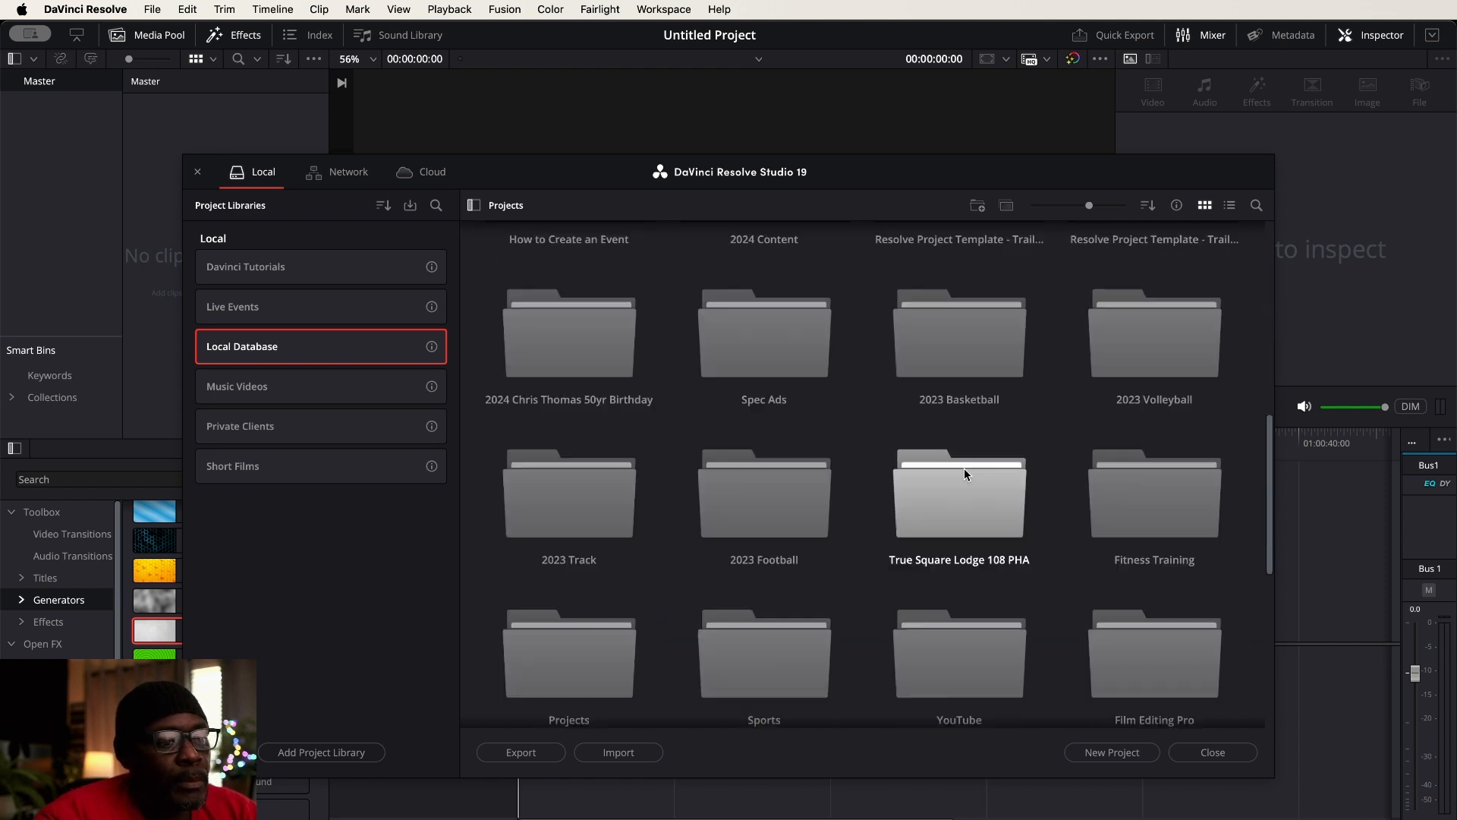
pyautogui.scroll(-5, 965, 473)
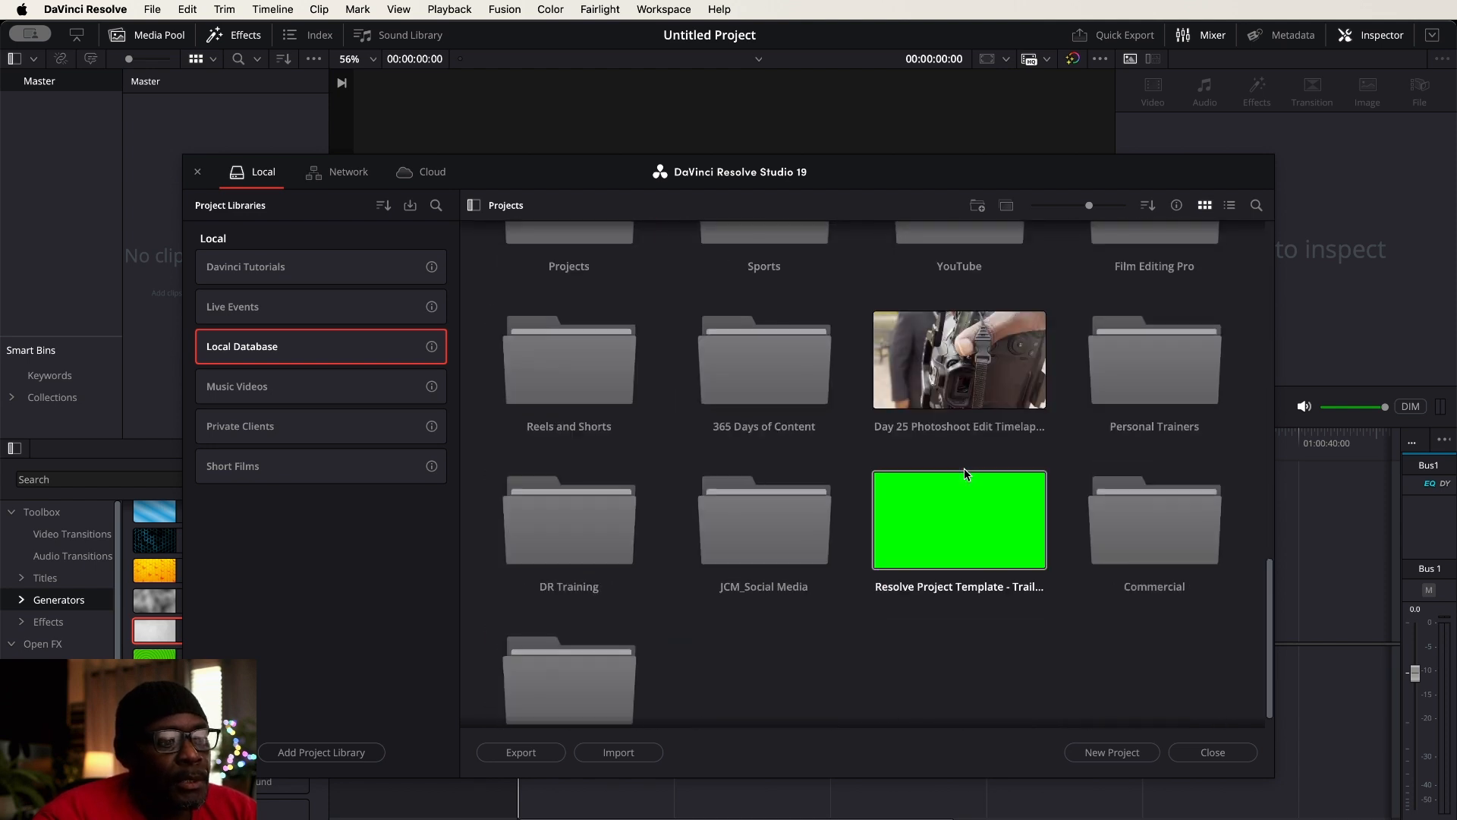
pyautogui.scroll(-1, 964, 472)
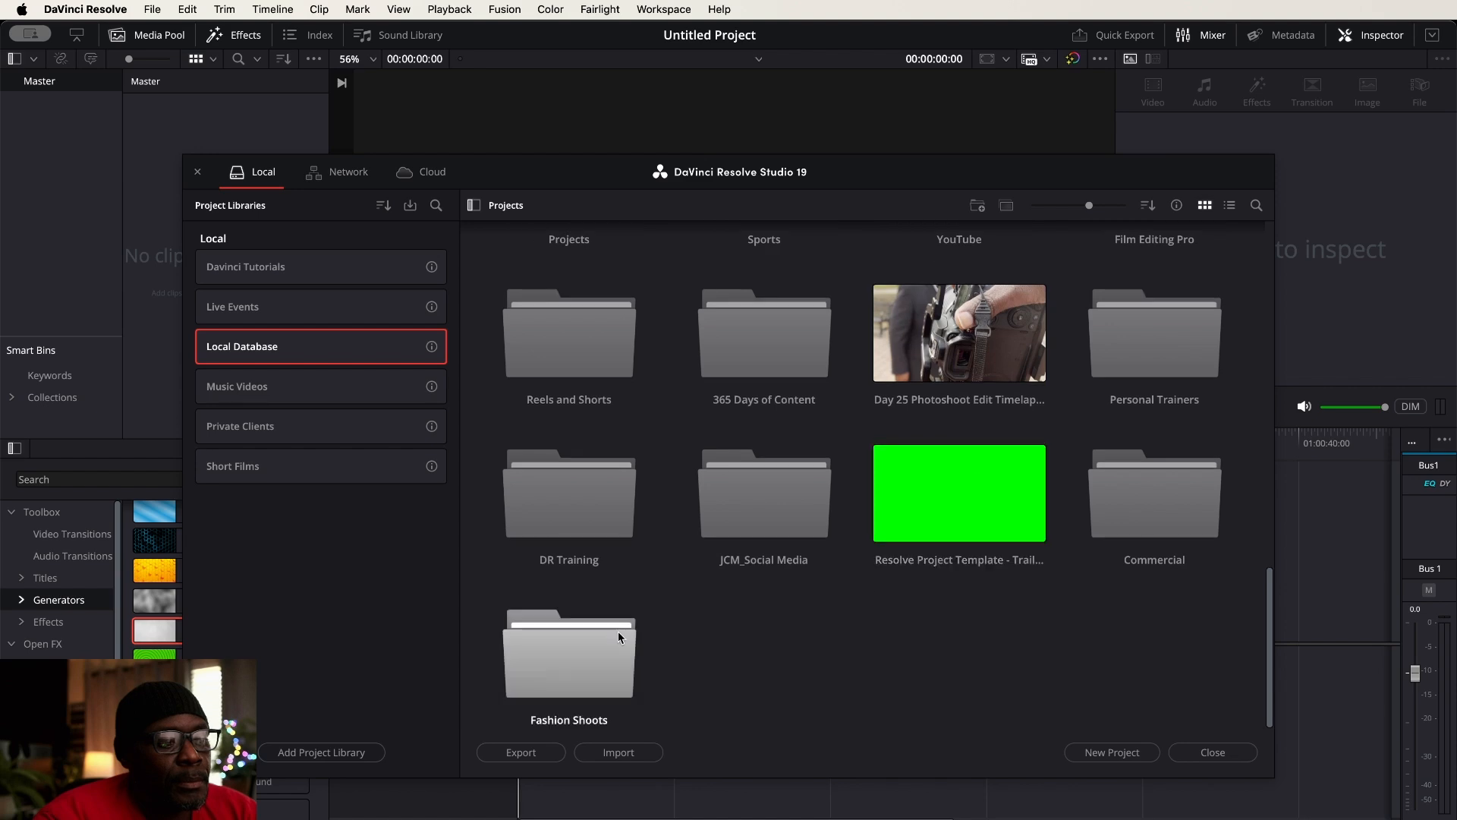
pyautogui.click(568, 662)
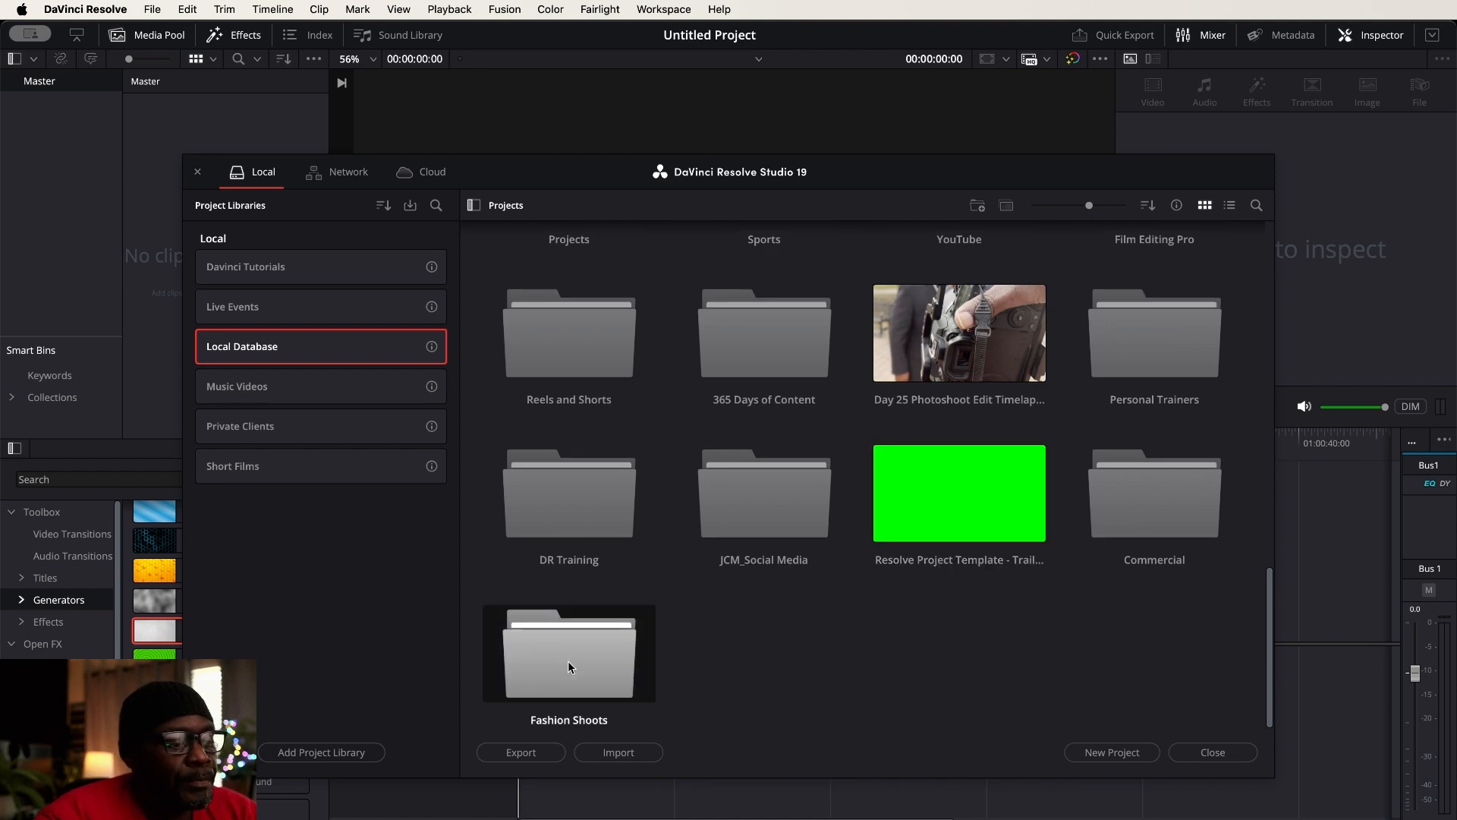
pyautogui.rightClick(568, 667)
pyautogui.click(658, 600)
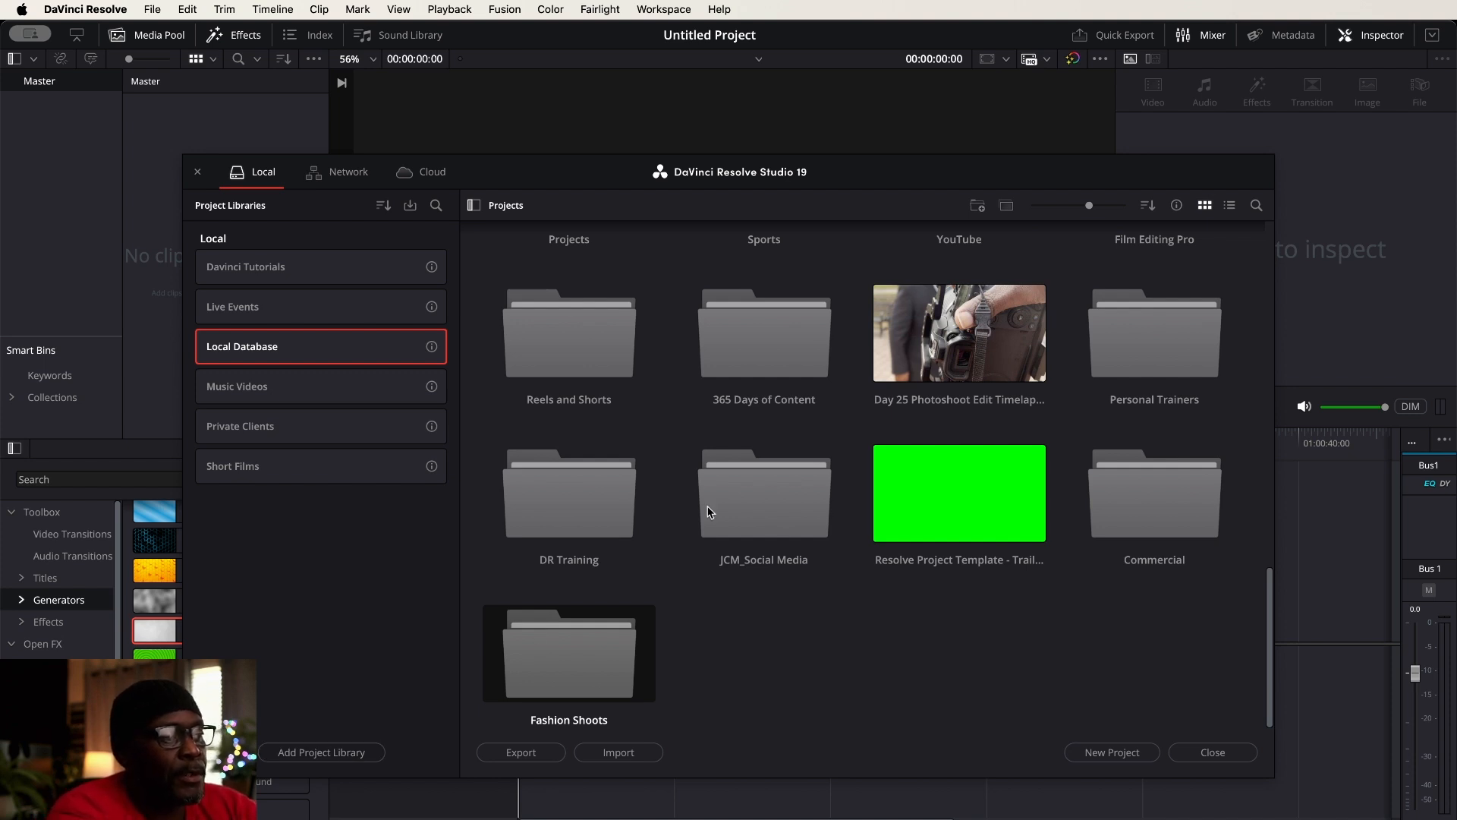
# - Create the Fitness Videos and Fashion project libraries in the Resolve Project Library folder
pyautogui.click(780, 484)
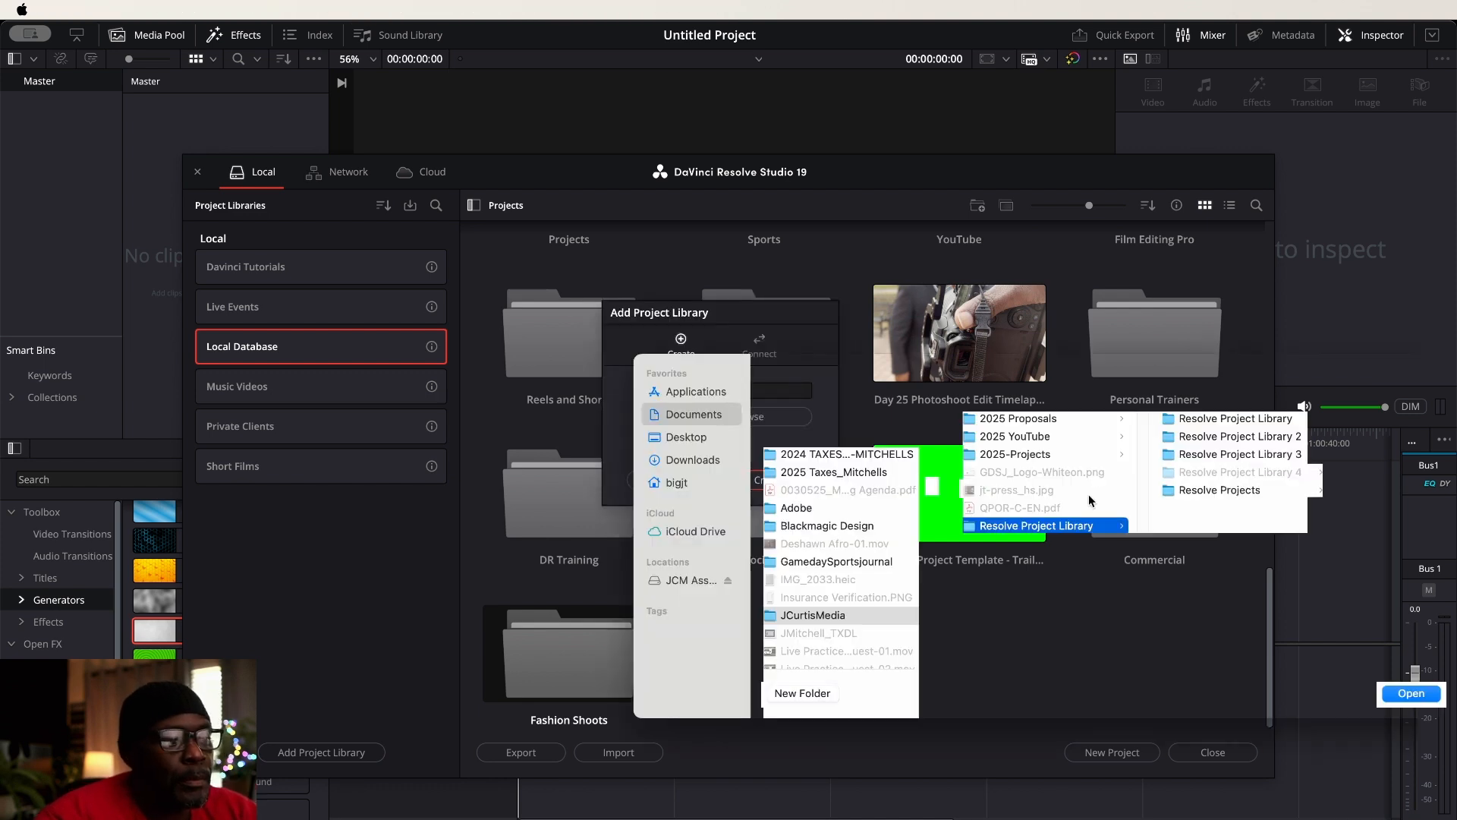
pyautogui.click(1417, 692)
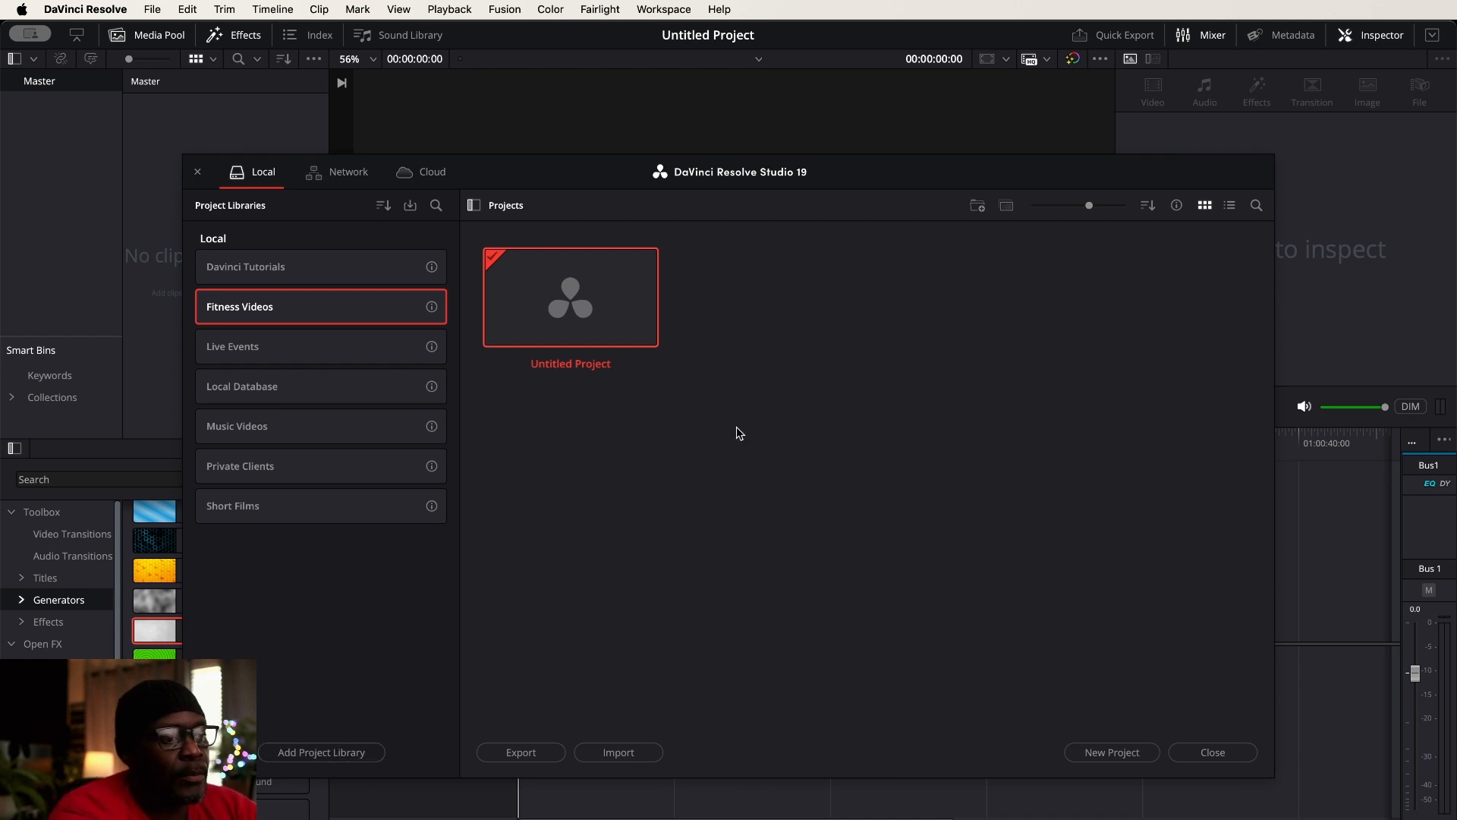
pyautogui.click(769, 481)
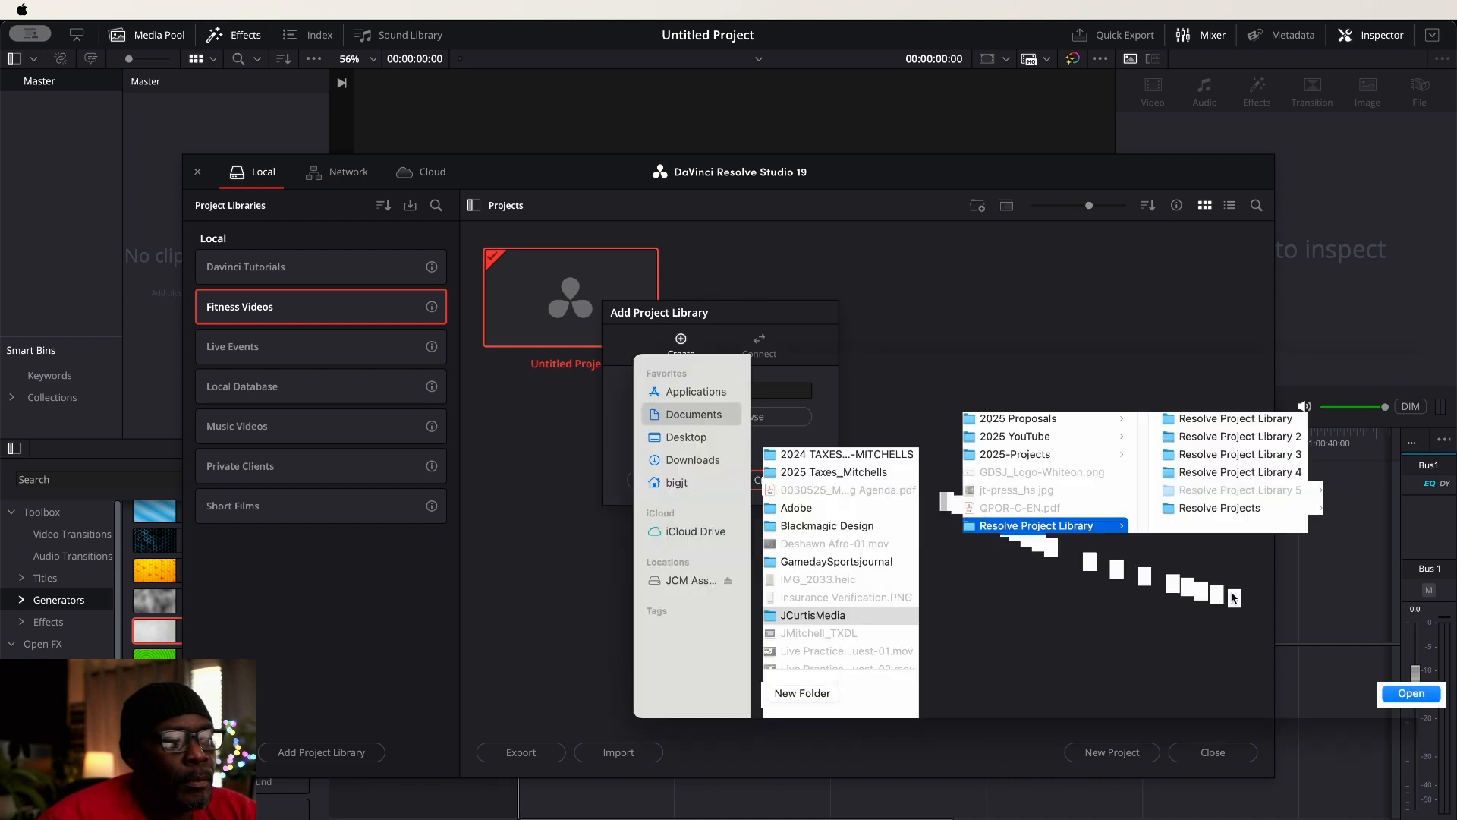
pyautogui.click(1412, 693)
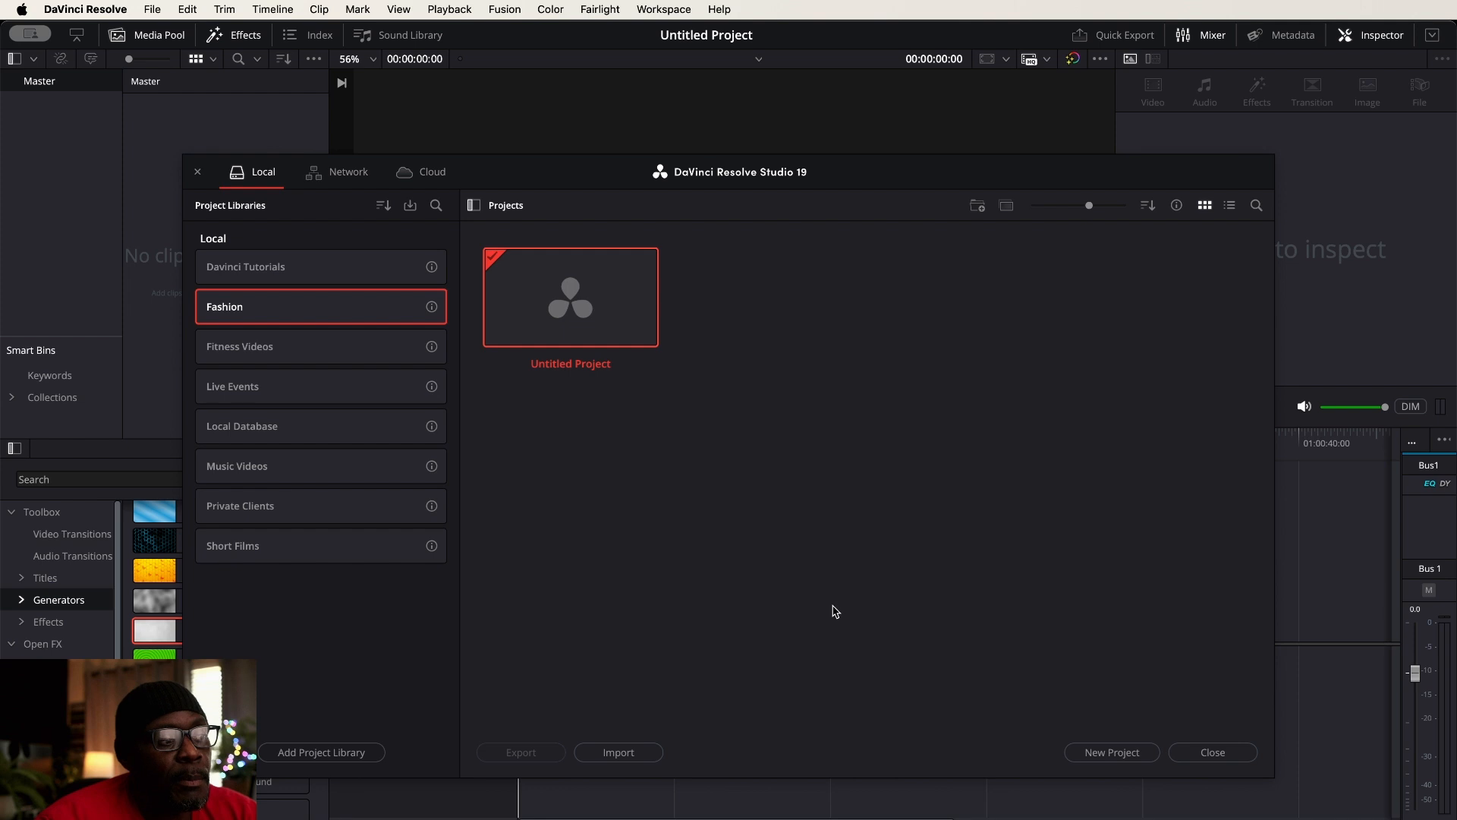
# - Paste the copied Fashion Shoots folder into the Fashion library and open it
pyautogui.rightClick(758, 431)
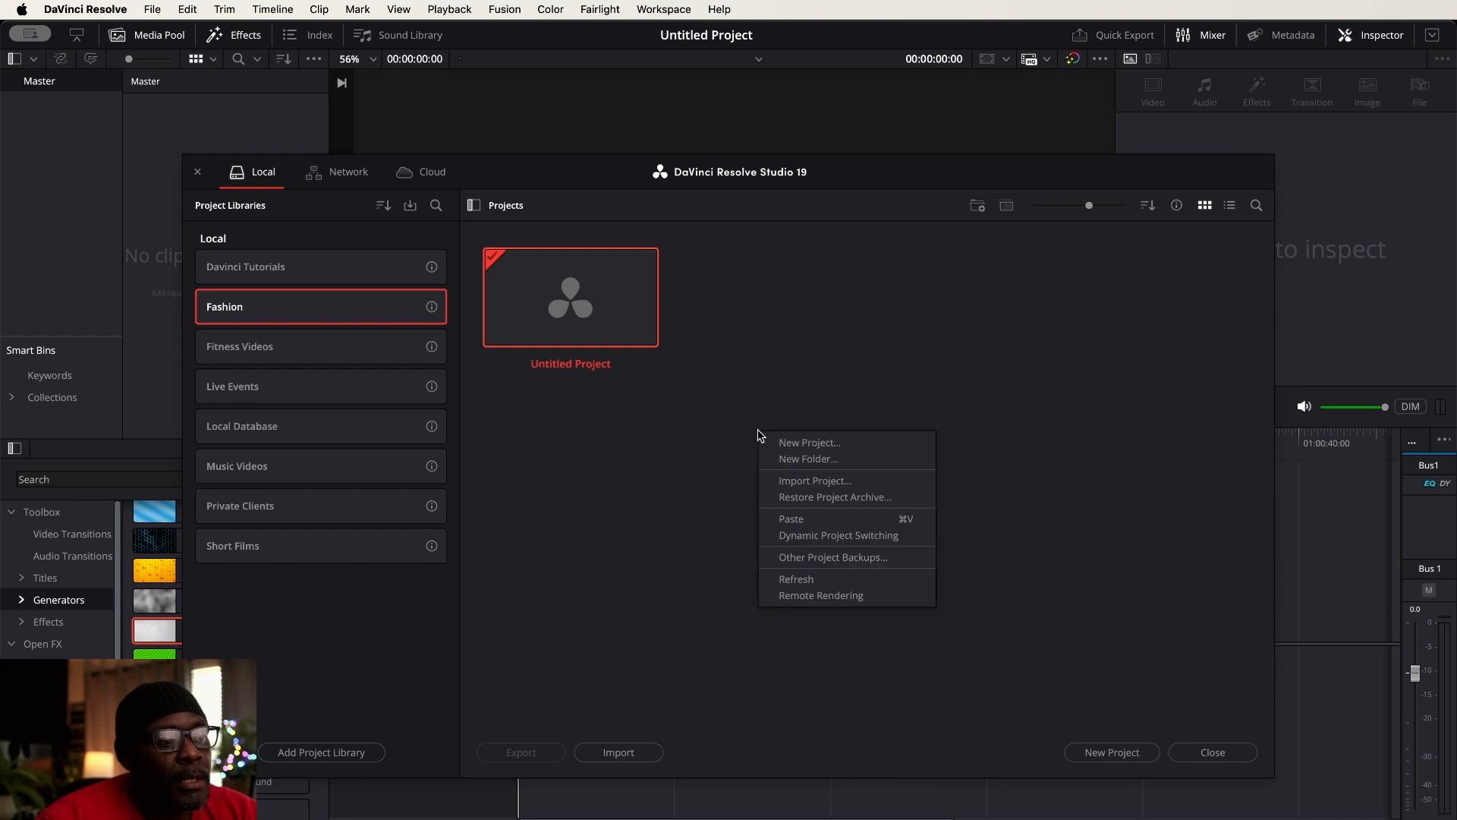
pyautogui.click(793, 519)
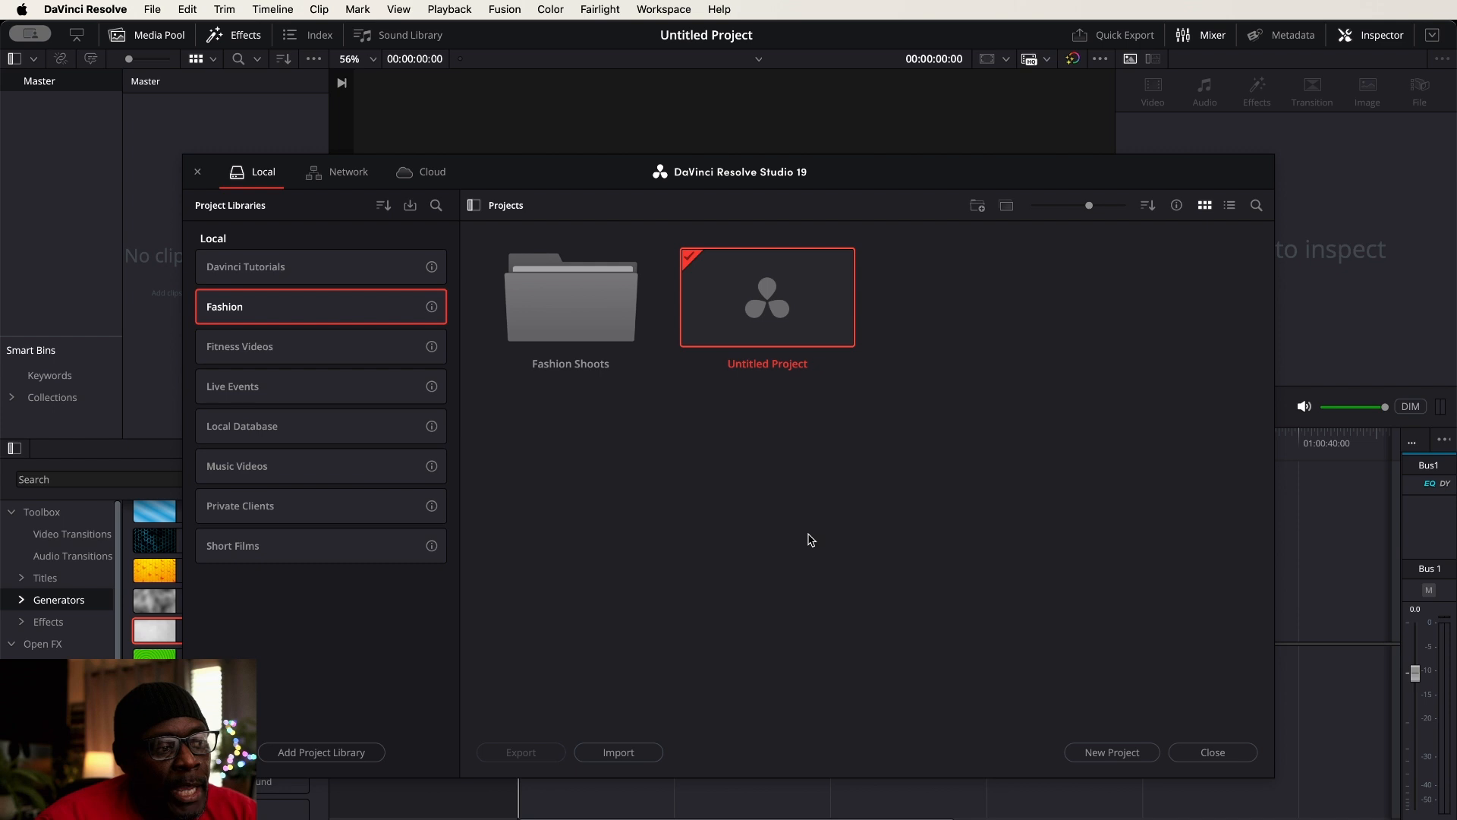
pyautogui.doubleClick(576, 288)
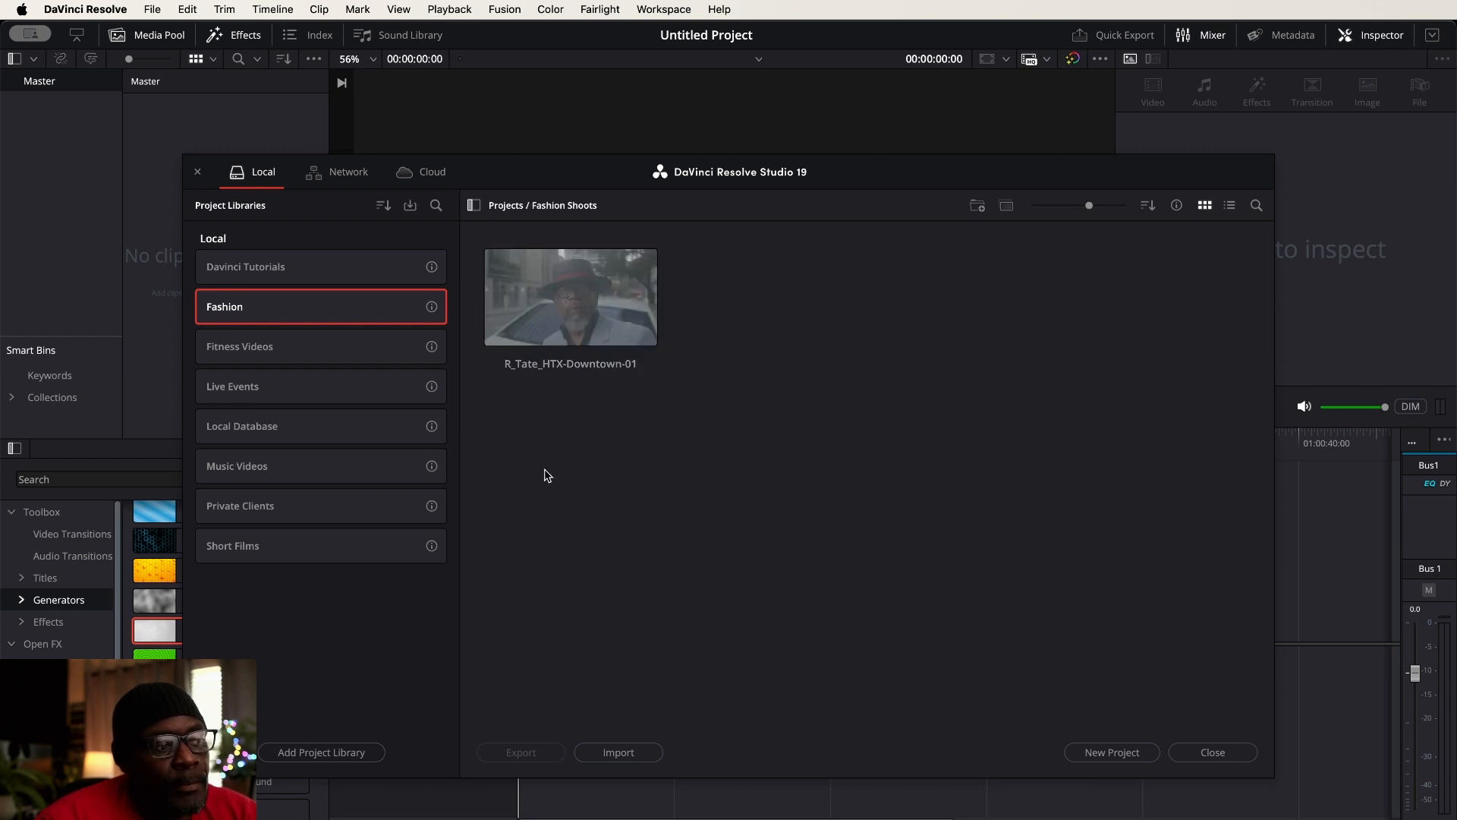
# - Open the Fitness Videos library and check which management options are available for it
pyautogui.click(260, 350)
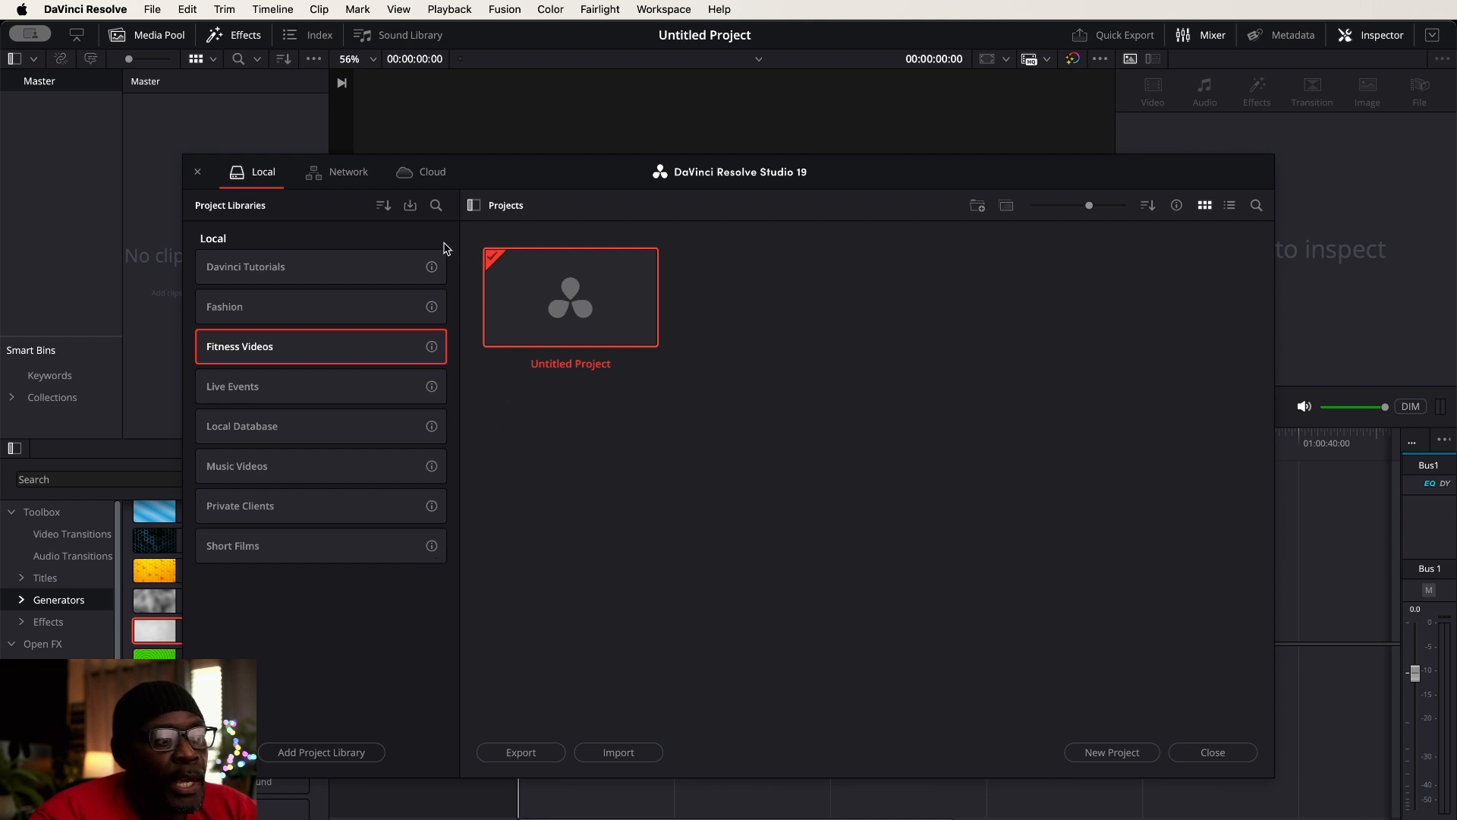
pyautogui.rightClick(401, 347)
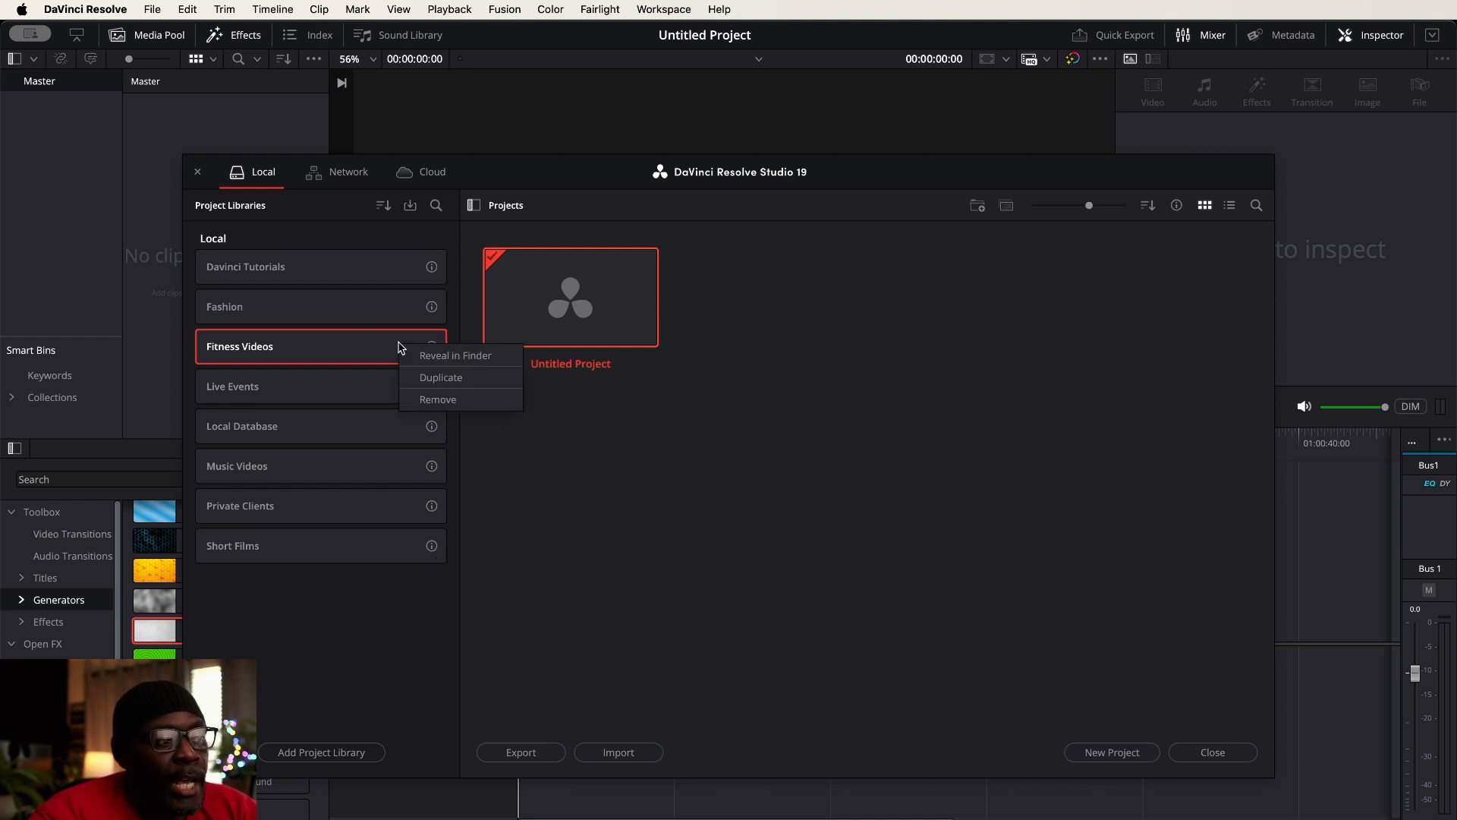
pyautogui.click(311, 210)
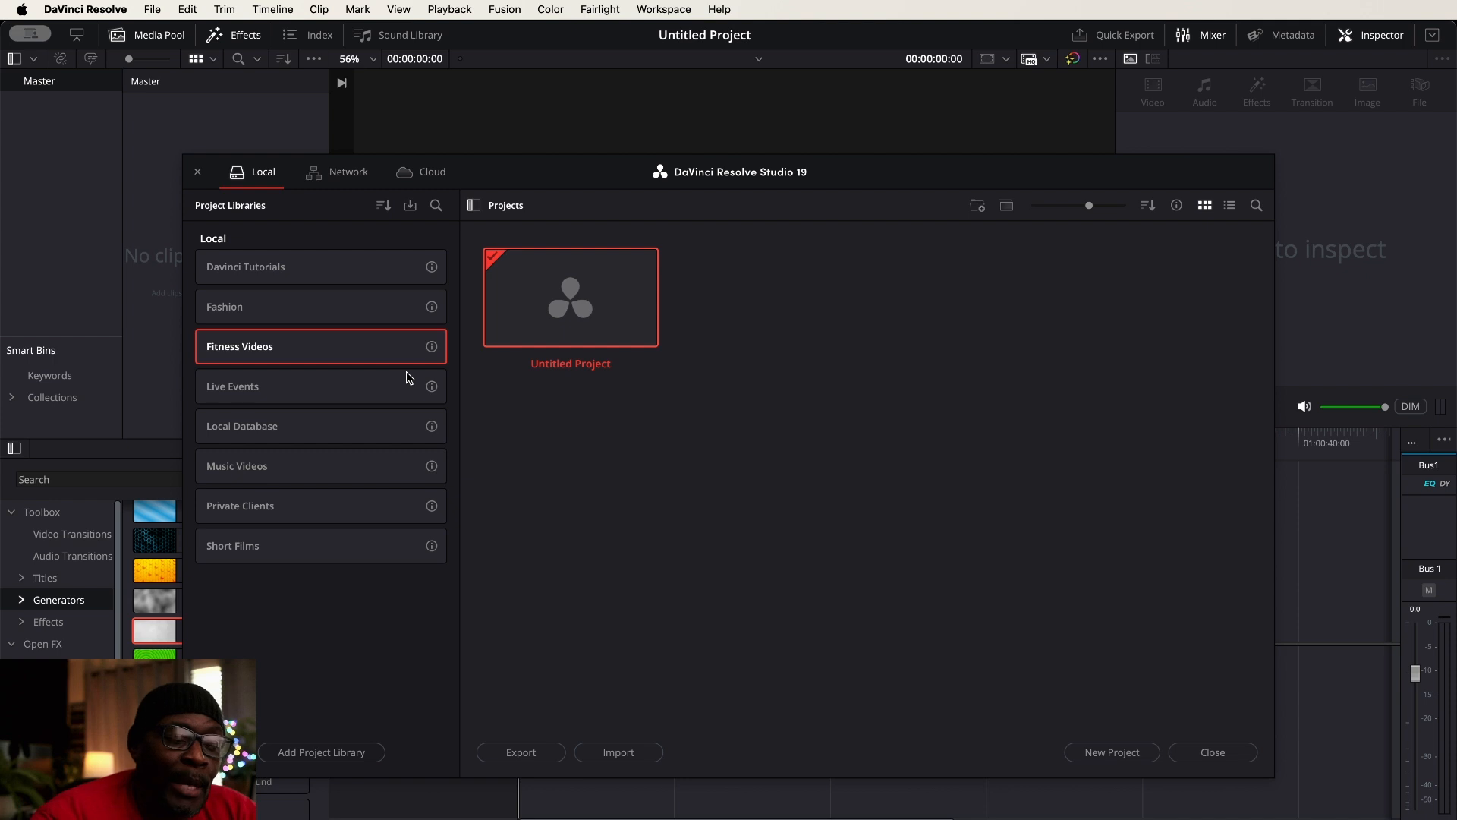
# - Go through the Live Events library to Local Database and look through its existing projects and folders
pyautogui.click(350, 386)
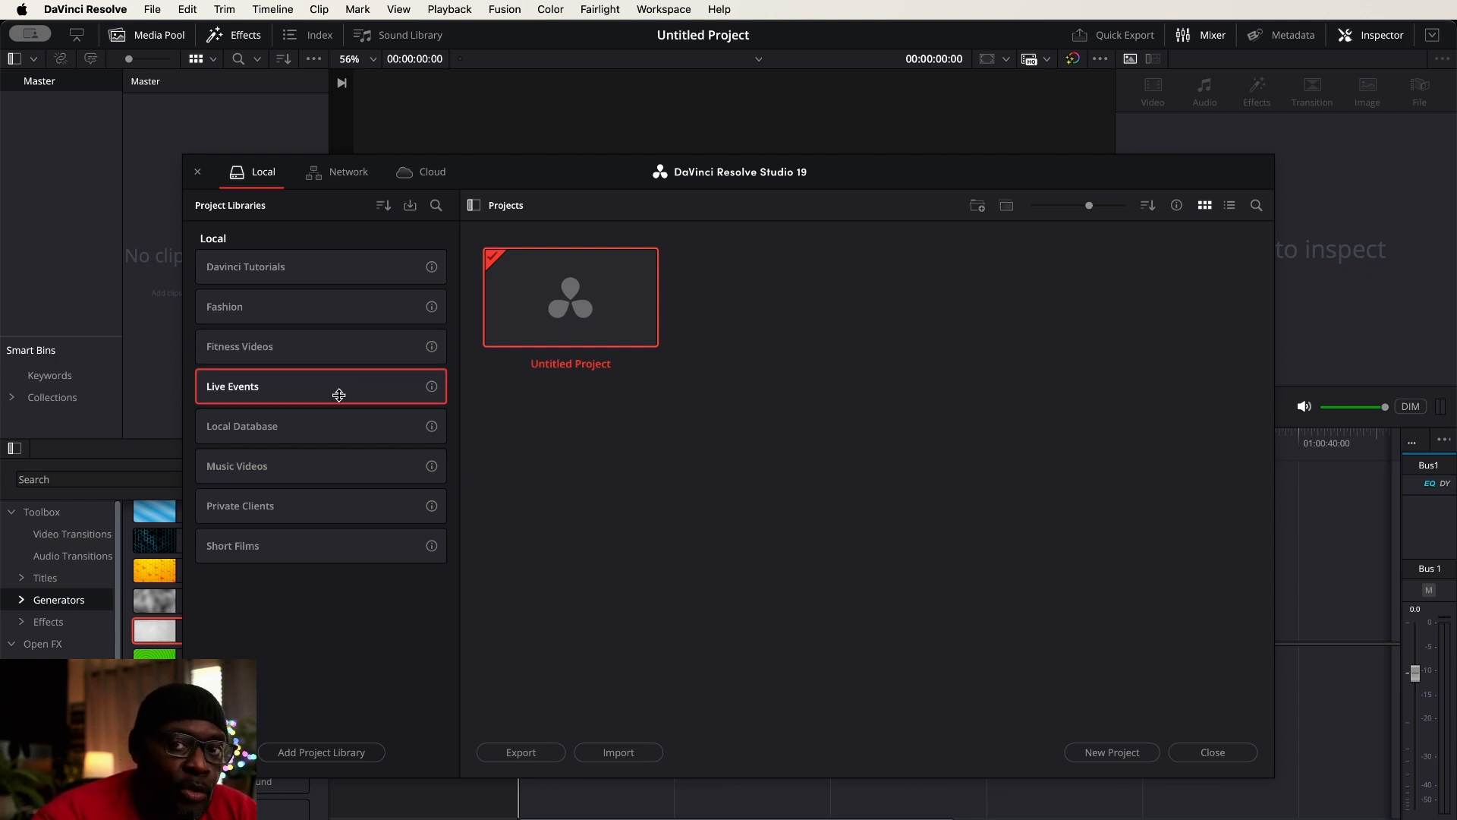
pyautogui.click(360, 432)
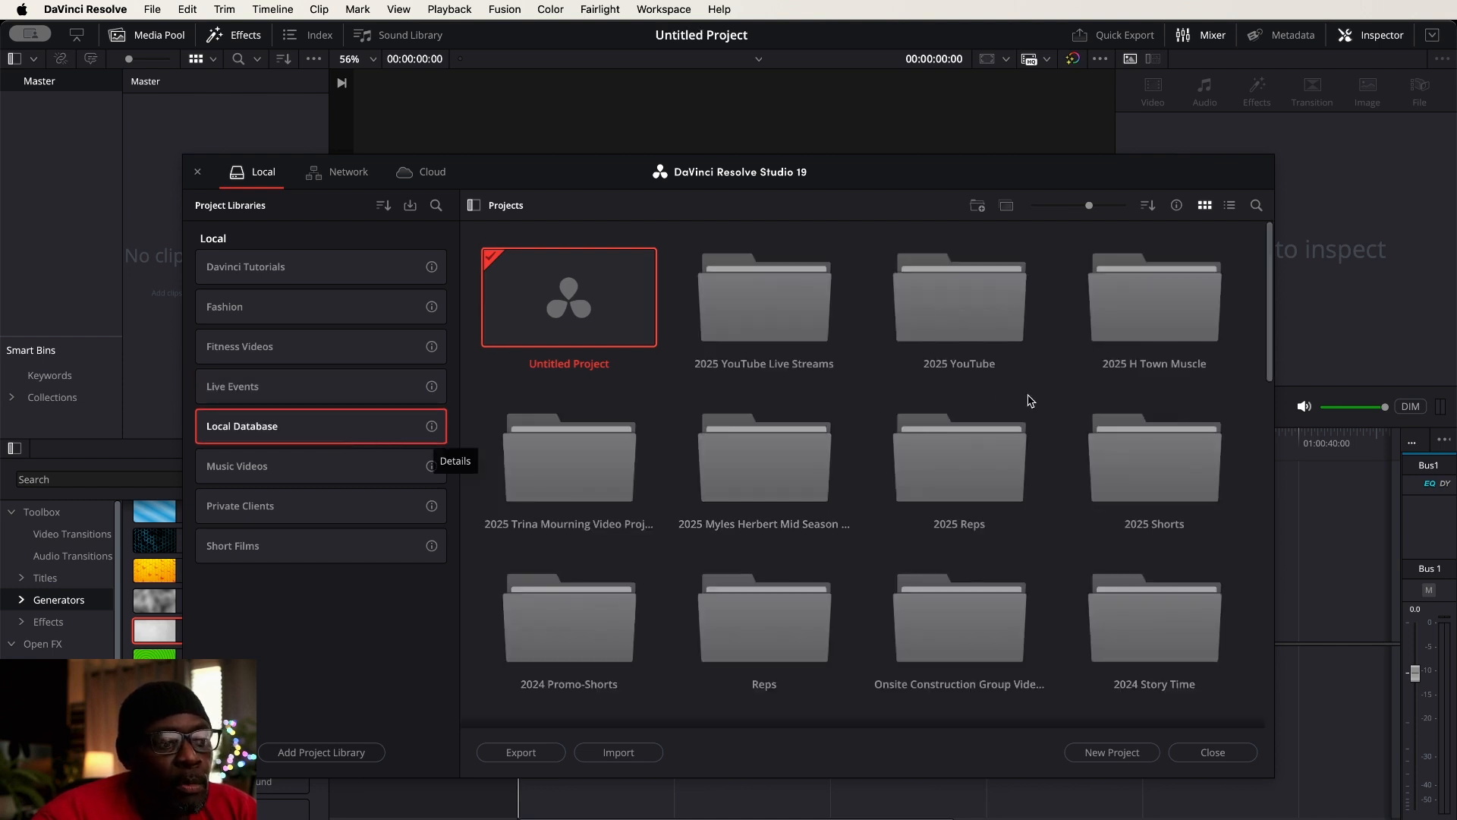
pyautogui.scroll(-5, 1078, 381)
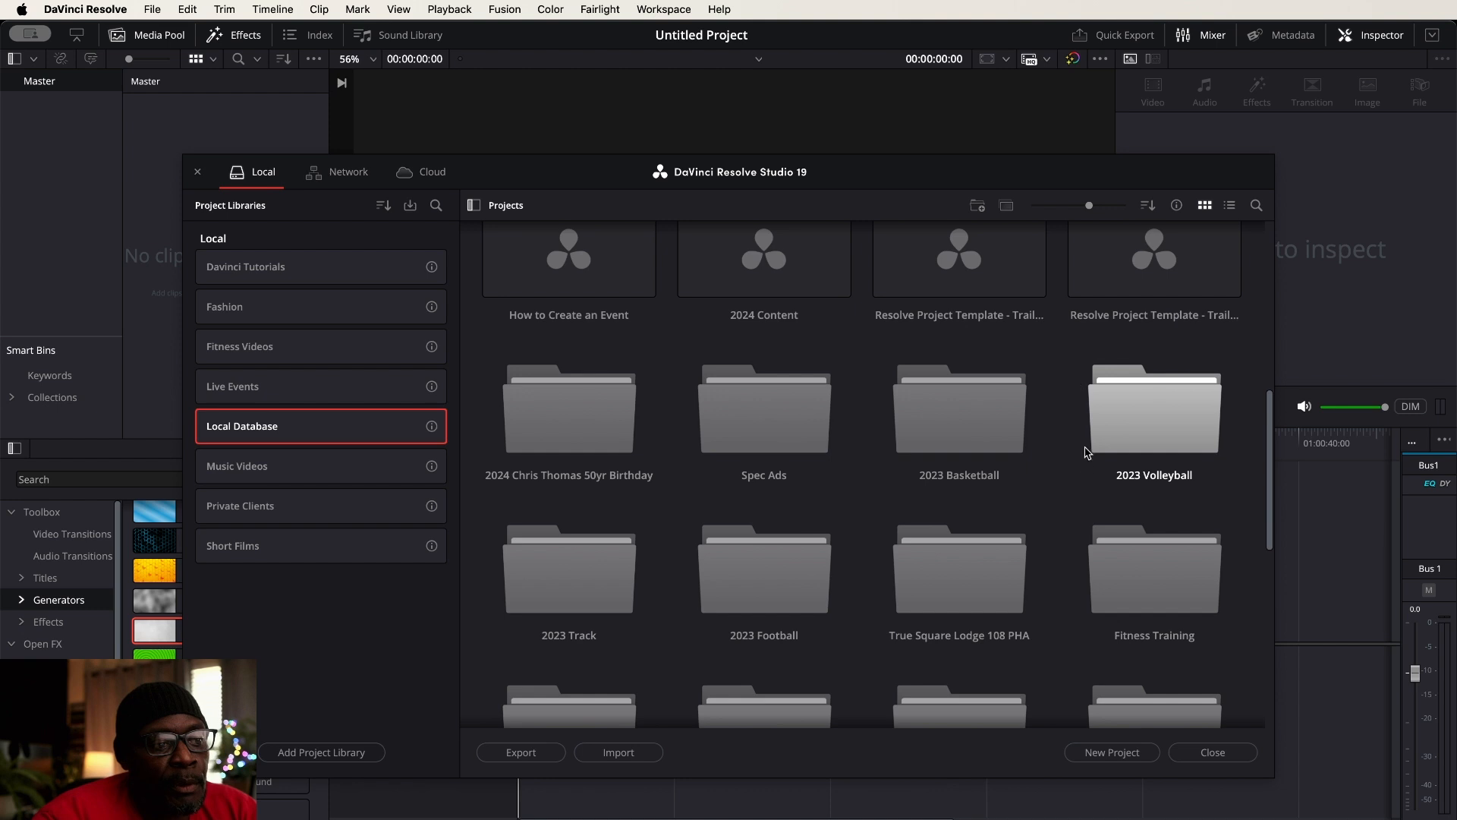
pyautogui.scroll(-5, 1086, 470)
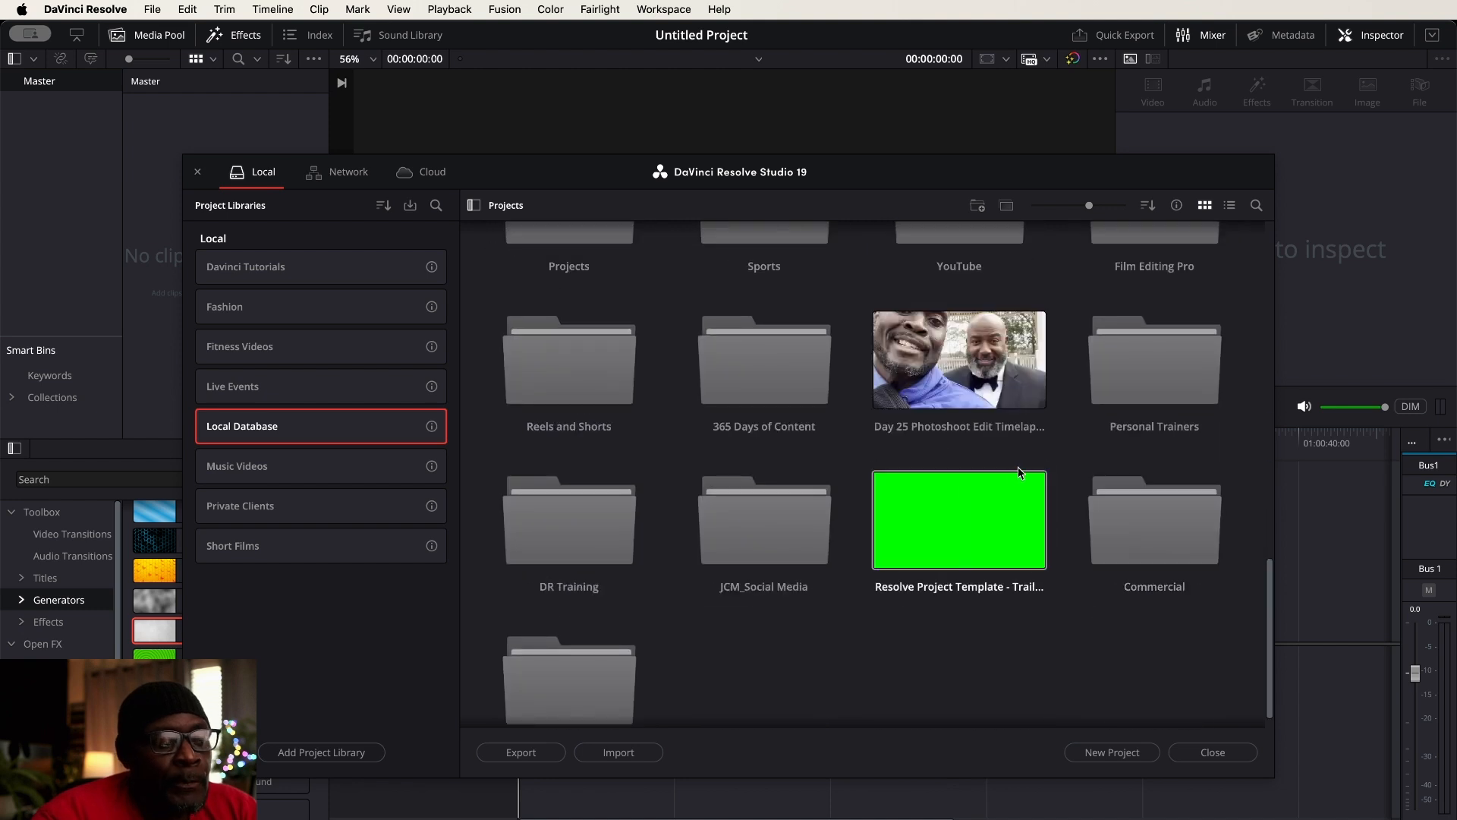